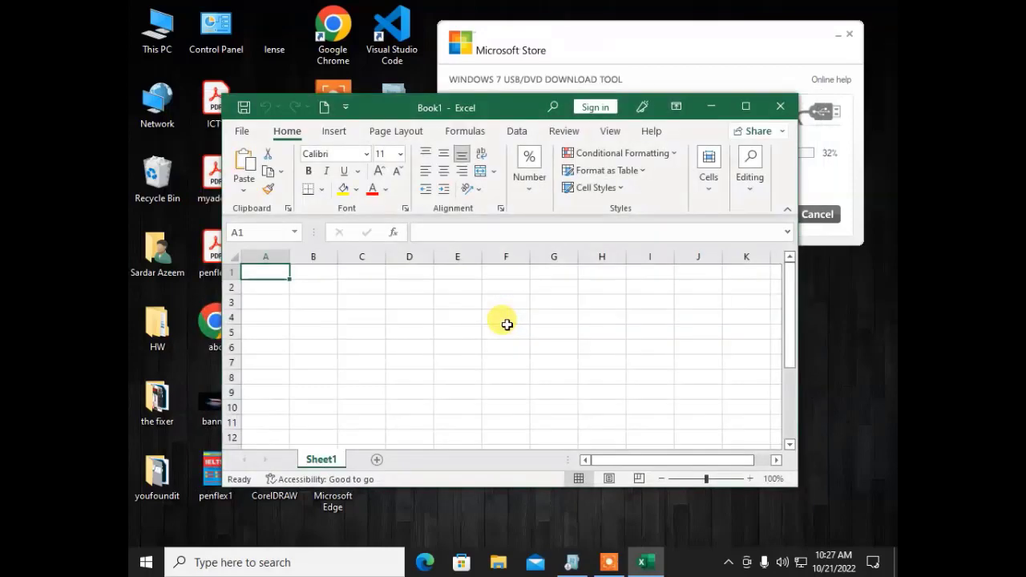
Maximize the workbook window and enter the title "Salary Report" in cell E1
{"action": "left_click", "coordinate": [744, 107]}
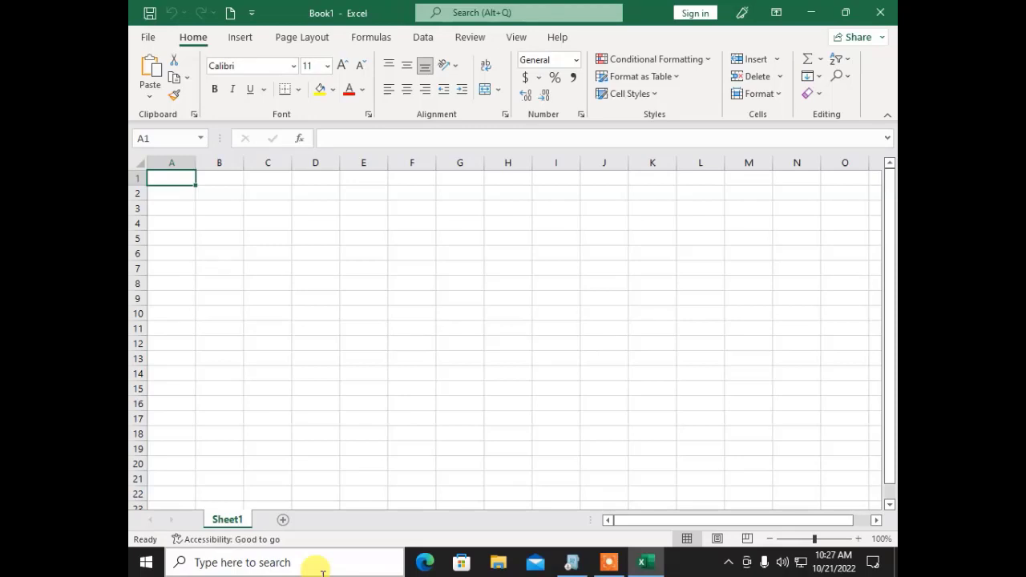
{"action": "key", "text": "Right"}
{"action": "key", "text": "Right"}
{"action": "key", "text": "Right"}
{"action": "key", "text": "Right"}
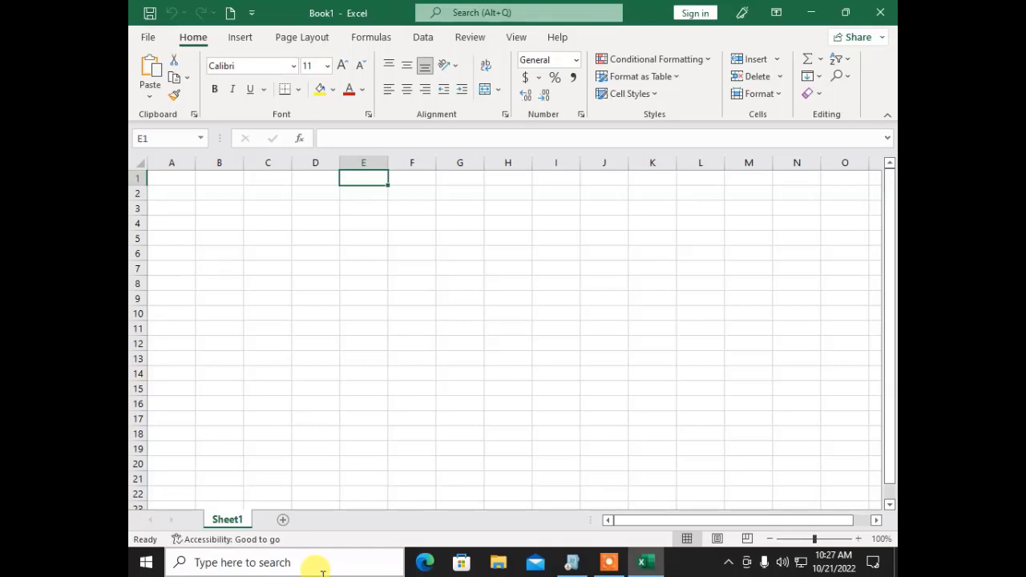
{"action": "type", "text": "Slary"}
{"action": "key", "text": "BackSpace"}
{"action": "key", "text": "BackSpace"}
{"action": "key", "text": "BackSpace"}
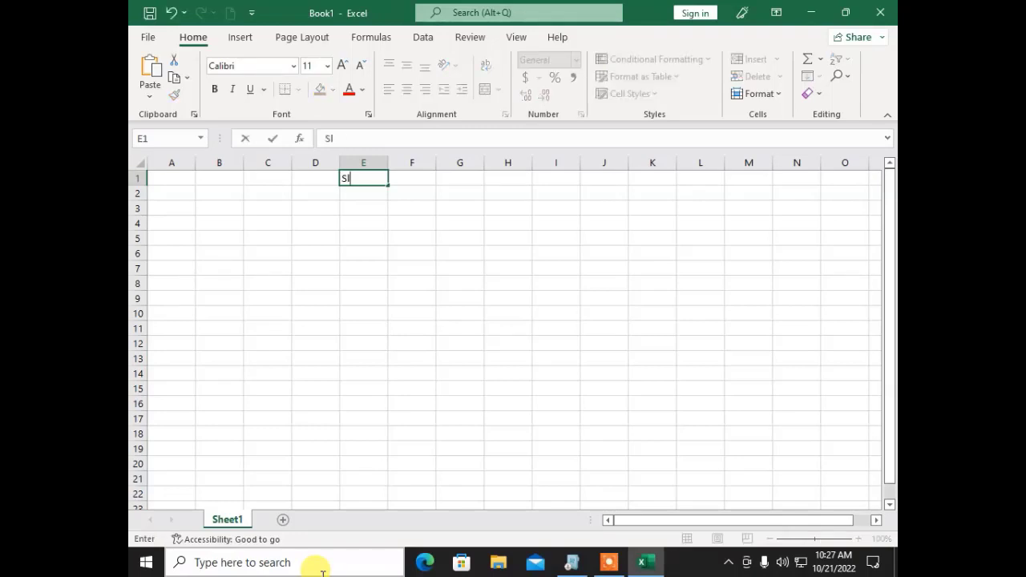
{"action": "type", "text": "alary Report"}
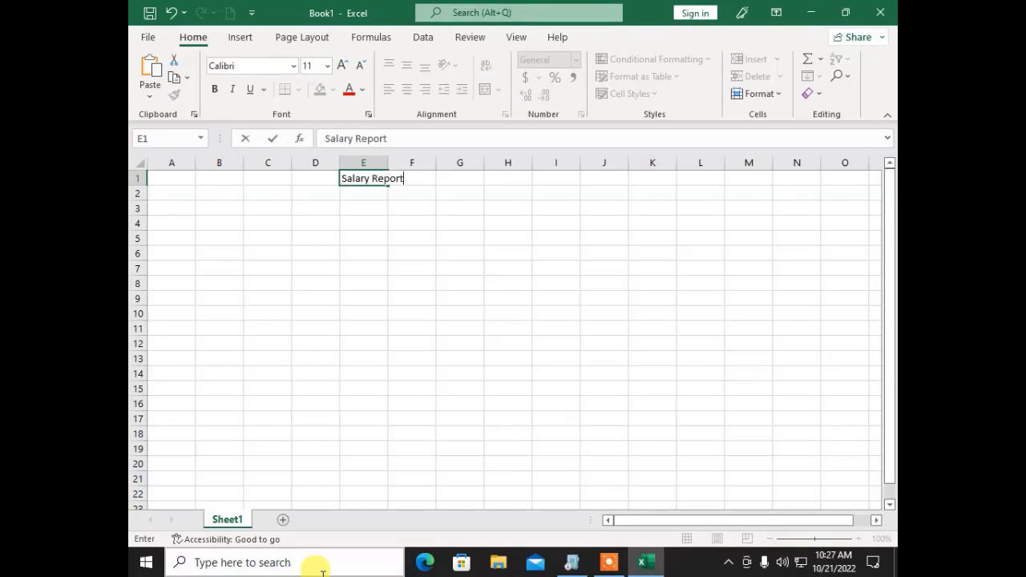
{"action": "key", "text": "Return"}
Enter the column headings "Employee Id" in cell A2 and "Employee Name" in cell B2
{"action": "key", "text": "Left"}
{"action": "key", "text": "Left"}
{"action": "key", "text": "Left"}
{"action": "key", "text": "Left"}
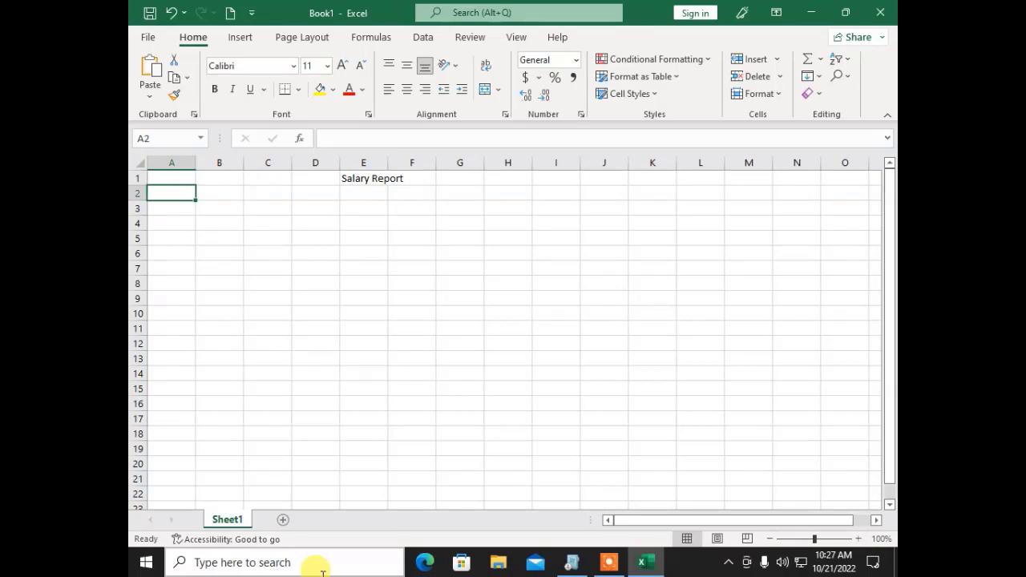
{"action": "type", "text": "Empl"}
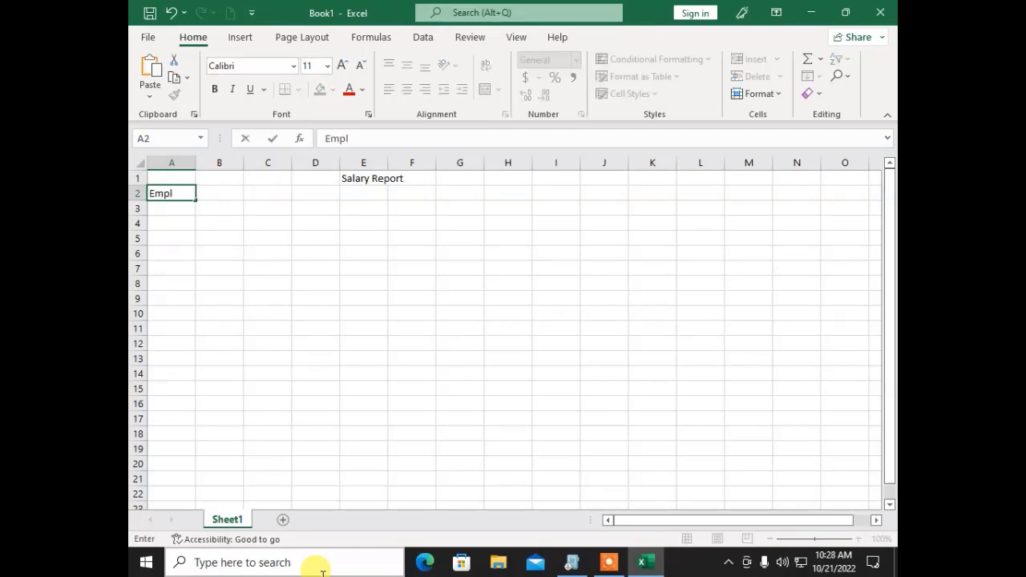
{"action": "type", "text": "oyee Id"}
{"action": "key", "text": "Tab"}
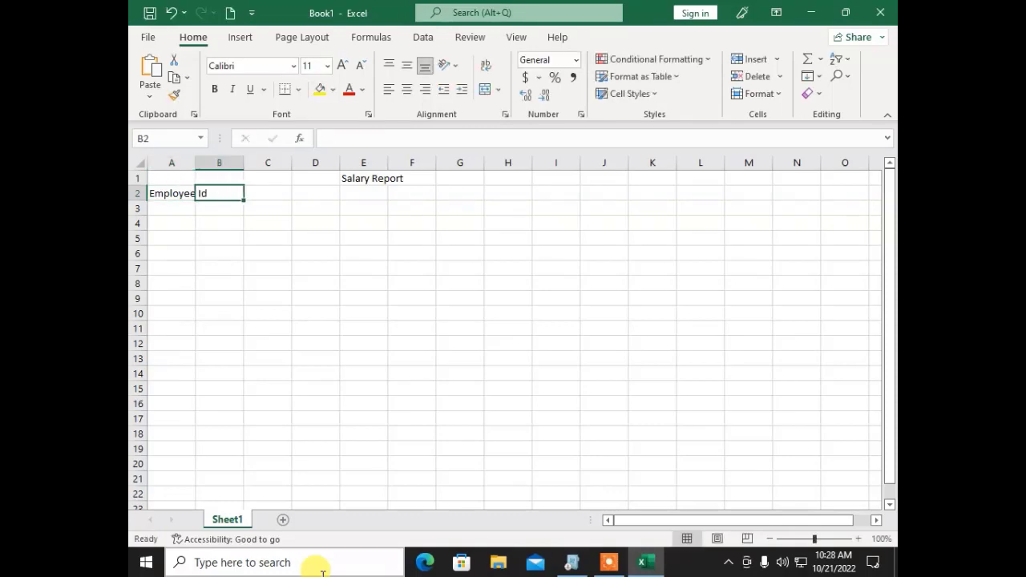
{"action": "type", "text": "Employee"}
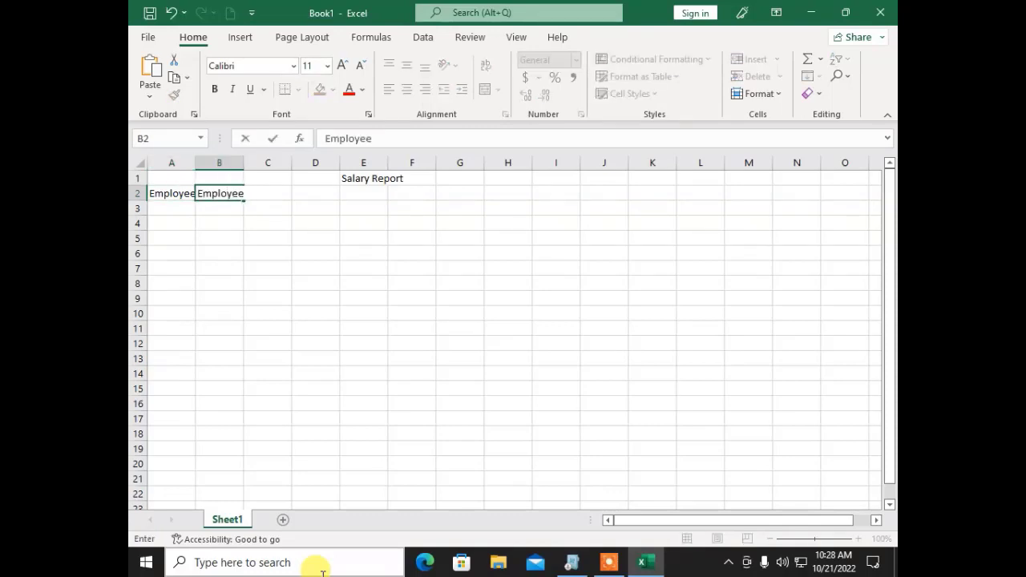
{"action": "type", "text": " Name"}
{"action": "key", "text": "Tab"}
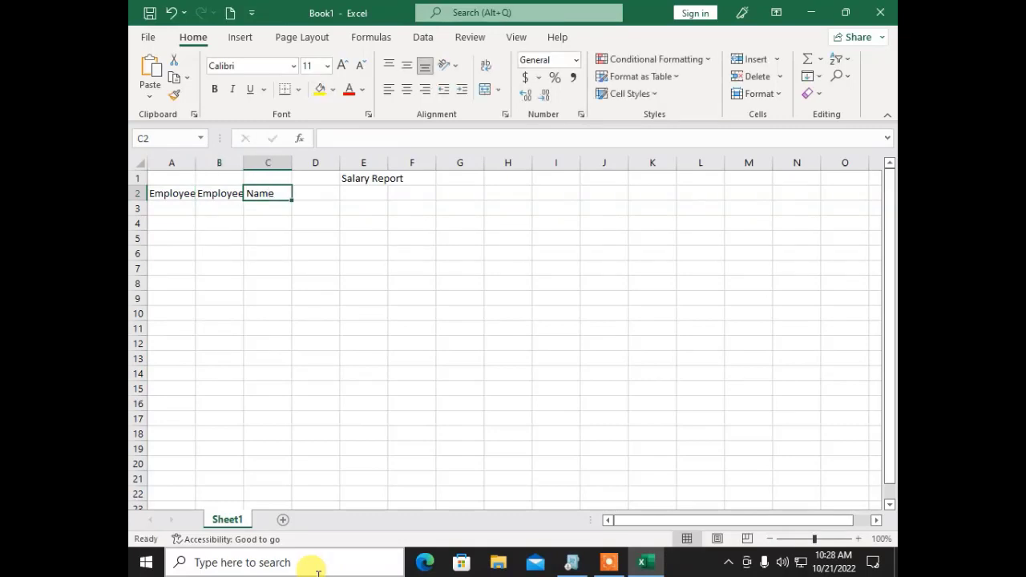
Enter the headings "Designition", "Basic Pay" and "House Rent" in cells C2 to E2
{"action": "type", "text": "Designition"}
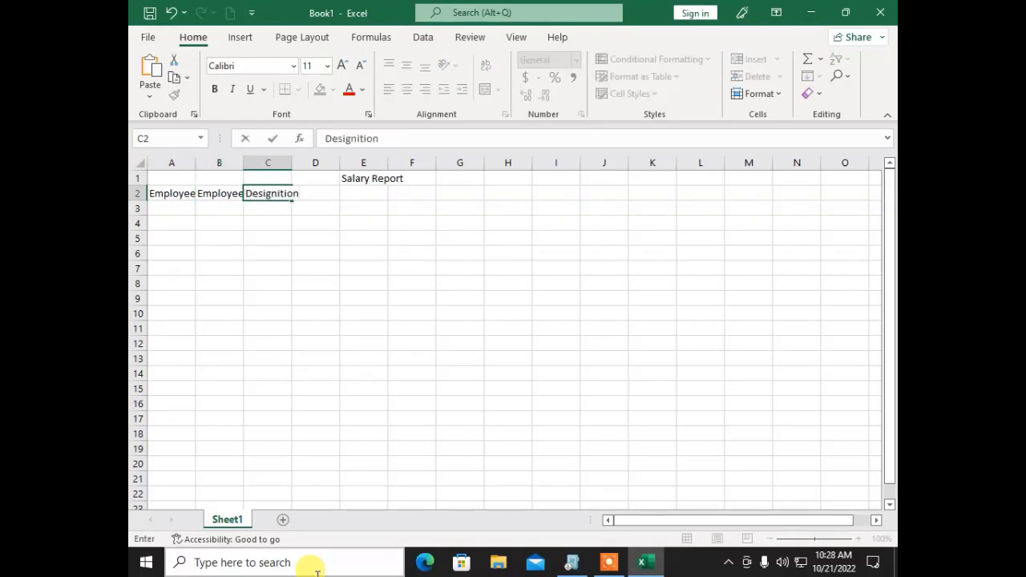
{"action": "key", "text": "Tab"}
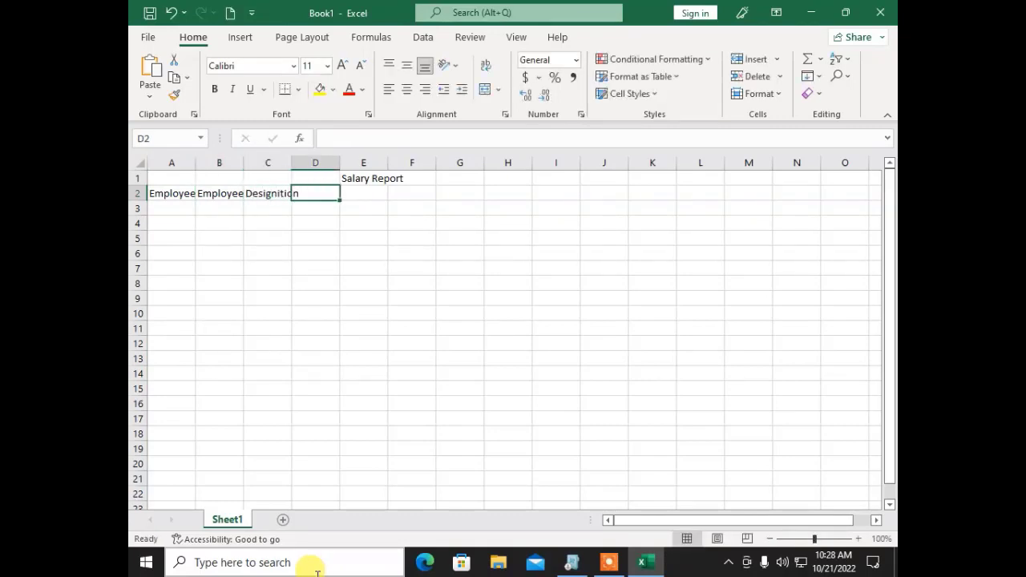
{"action": "type", "text": "Basic Pay"}
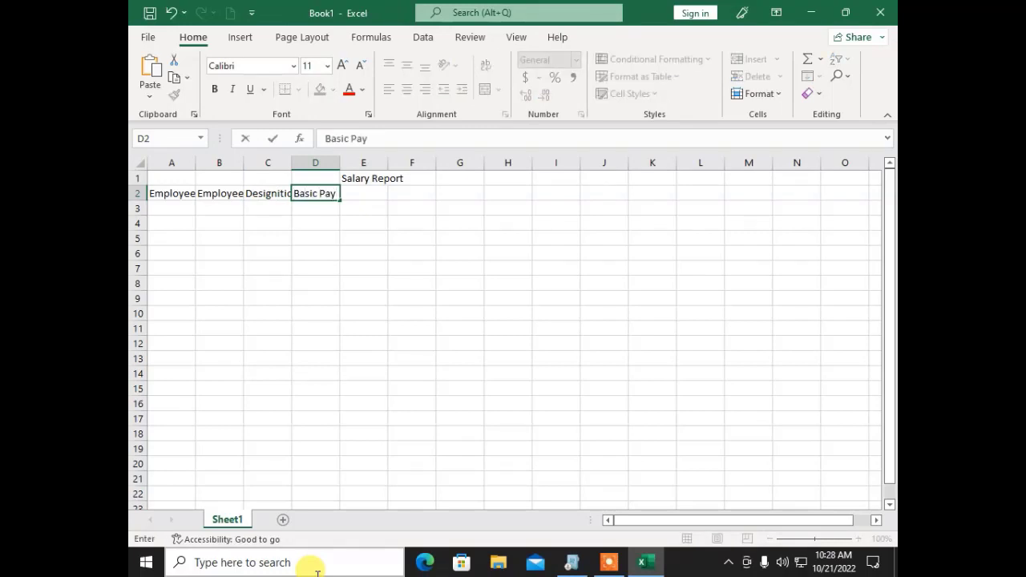
{"action": "key", "text": "Tab"}
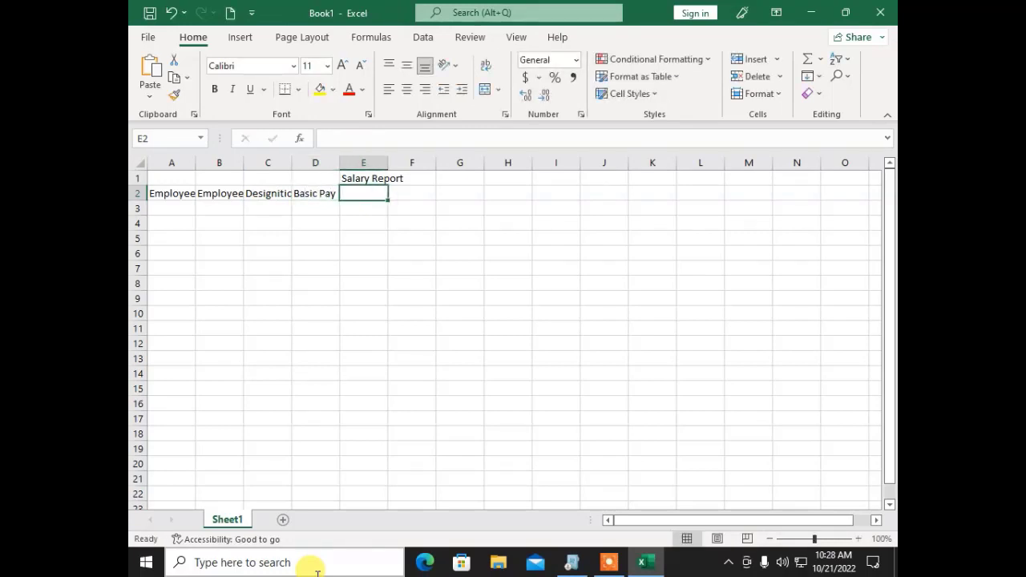
{"action": "type", "text": "House"}
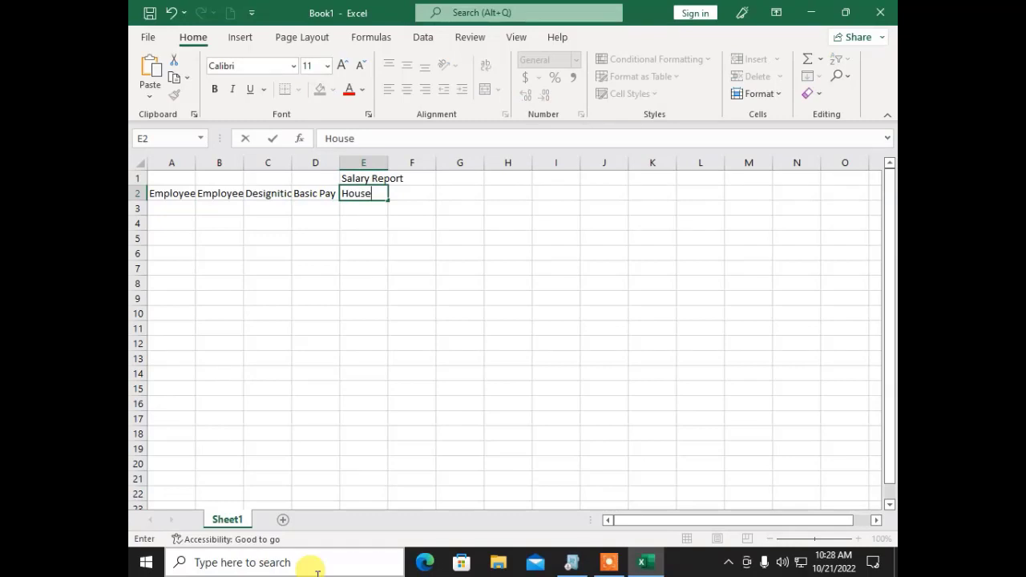
{"action": "type", "text": " Rent"}
{"action": "key", "text": "Tab"}
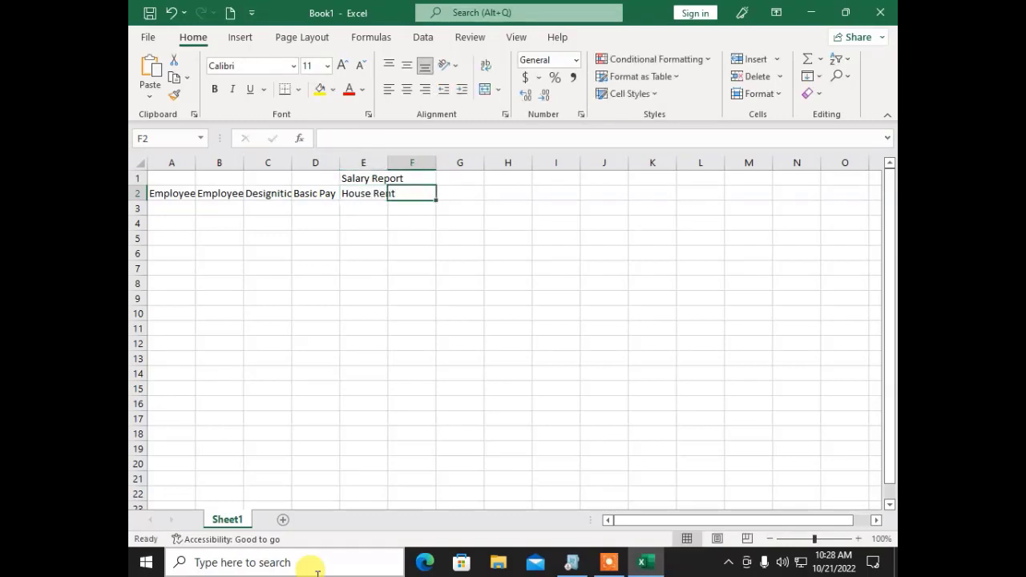
Enter the headings "Transport Allowance" in cell F2 and "Medical allowance" in cell G2
{"action": "type", "text": "Transpor"}
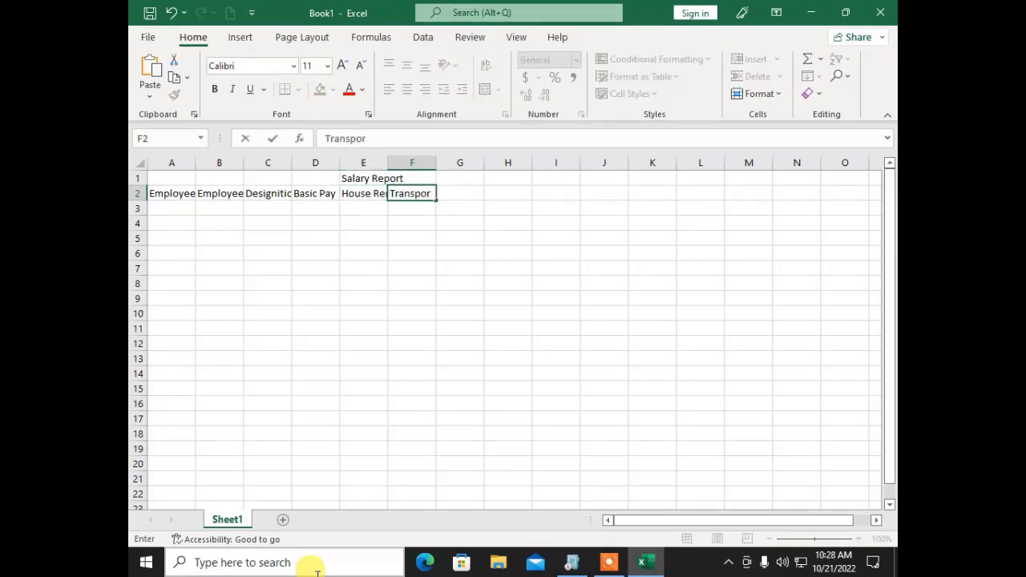
{"action": "type", "text": "t Allowance"}
{"action": "key", "text": "Tab"}
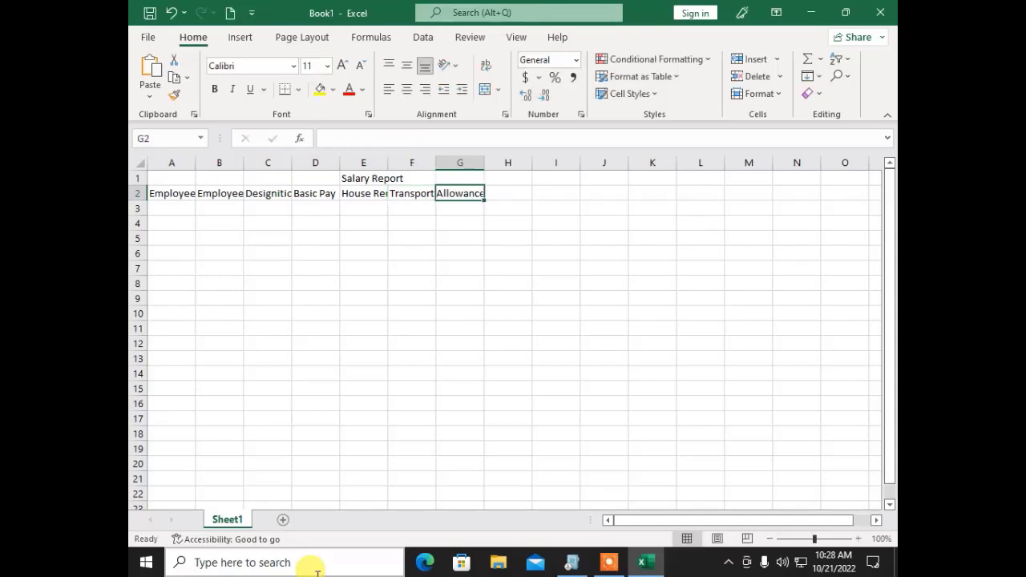
{"action": "type", "text": "Medical"}
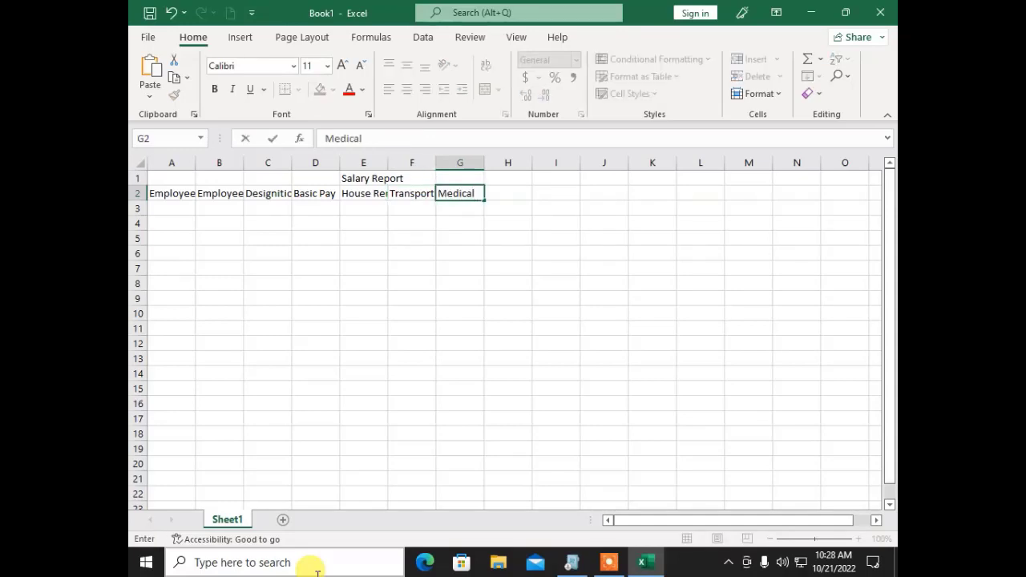
{"action": "type", "text": " allowance"}
{"action": "key", "text": "Tab"}
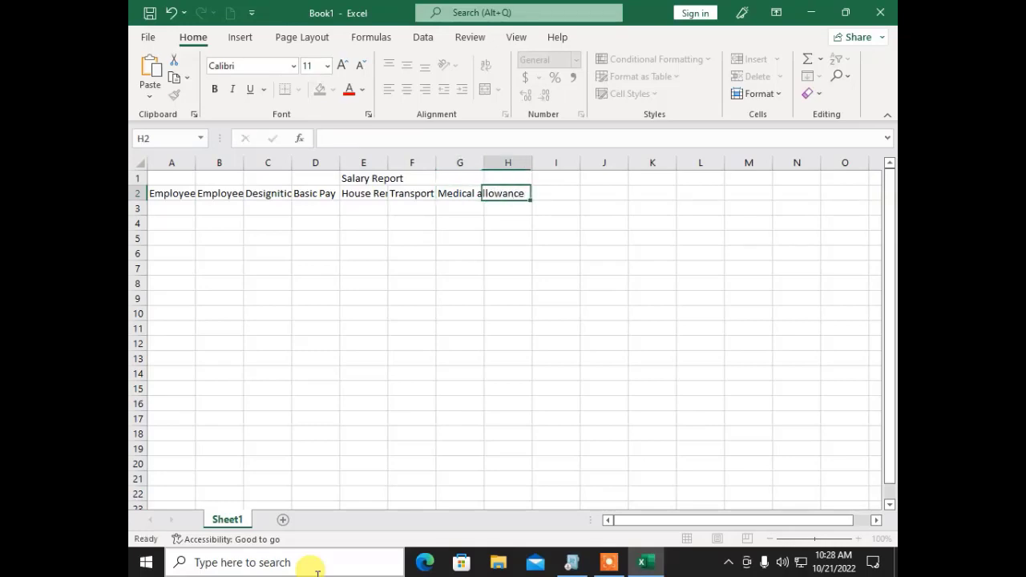
Enter the headings "Children Allowance" in cell H2 and "City allowance" in cell I2
{"action": "type", "text": "Ch"}
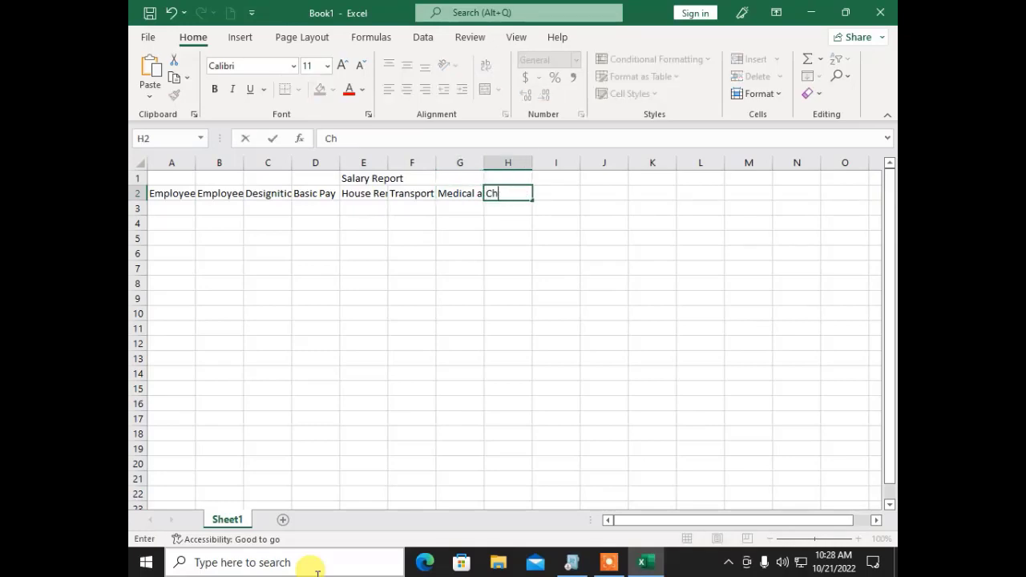
{"action": "type", "text": "oldren Allowance"}
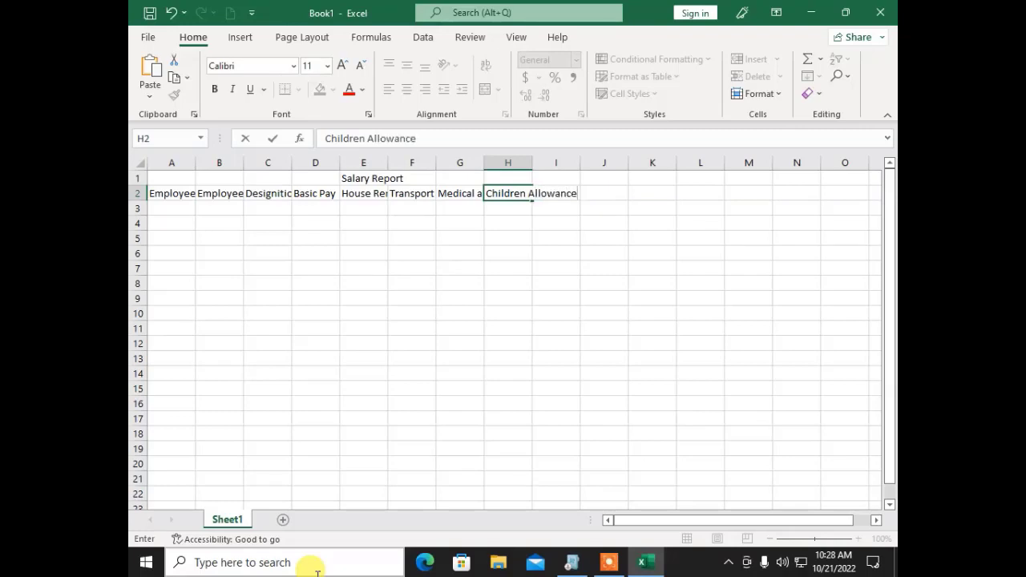
{"action": "key", "text": "Tab"}
{"action": "type", "text": "Ci"}
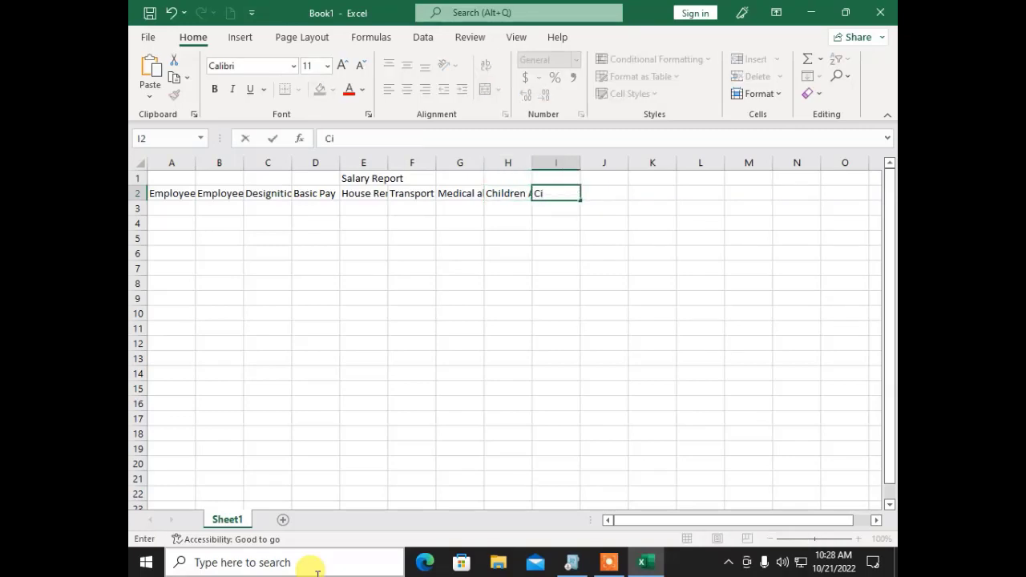
{"action": "type", "text": "ty allowance"}
{"action": "key", "text": "Tab"}
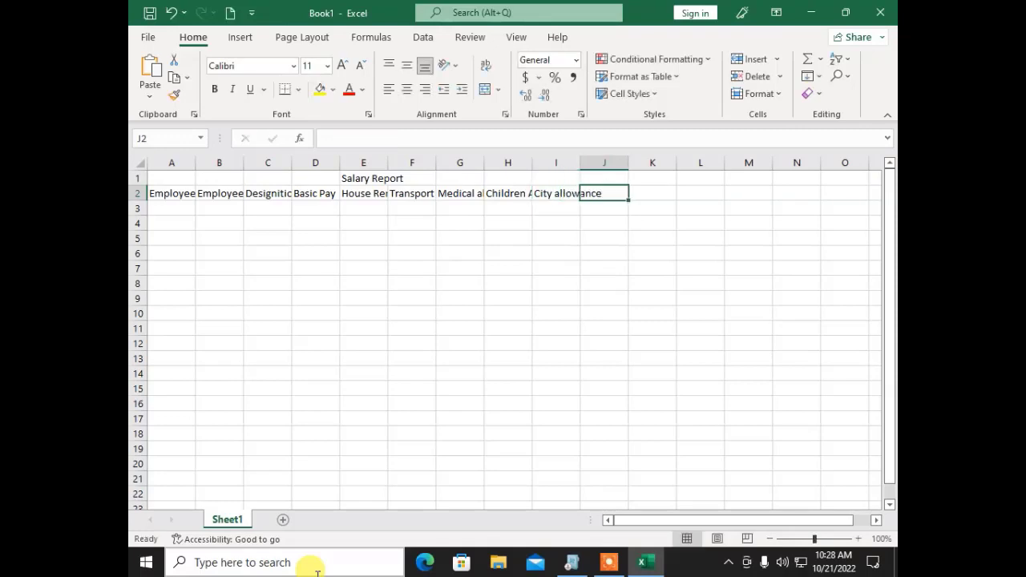
Enter the heading "Increment Of Pay" in cell J2
{"action": "type", "text": "Incerem"}
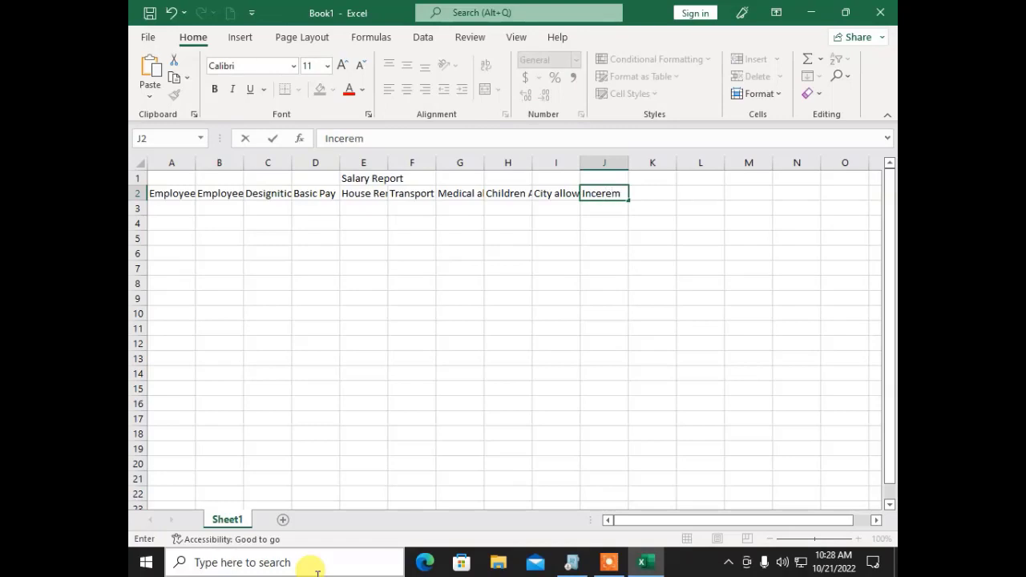
{"action": "key", "text": "BackSpace"}
{"action": "key", "text": "BackSpace"}
{"action": "key", "text": "BackSpace"}
{"action": "type", "text": "remn"}
{"action": "key", "text": "BackSpace"}
{"action": "type", "text": "ent Of Pay"}
{"action": "key", "text": "Tab"}
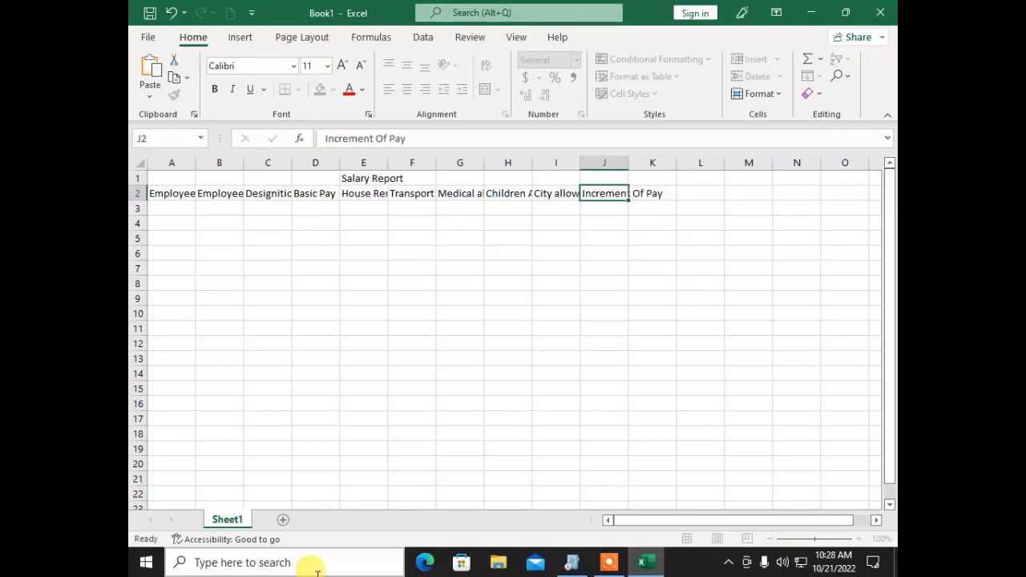
Enter the heading "Gross Pay" in cell K2
{"action": "type", "text": "Groas"}
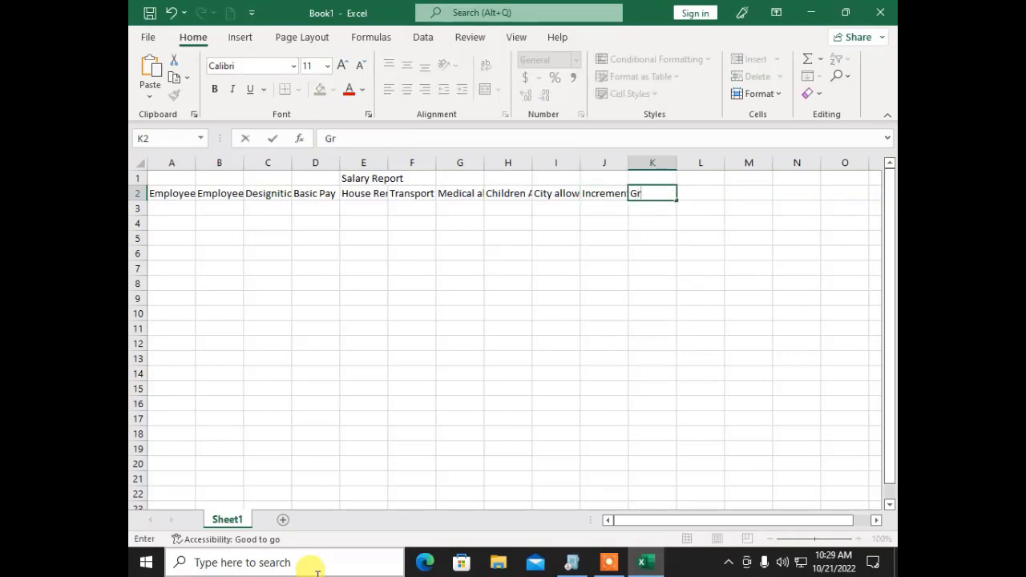
{"action": "key", "text": "BackSpace"}
{"action": "key", "text": "BackSpace"}
{"action": "type", "text": "ss Pay"}
{"action": "key", "text": "Tab"}
Enter the deduction headings "Tax", "Fine" and "Gp Fund" in cells L2 to N2
{"action": "type", "text": "Tax"}
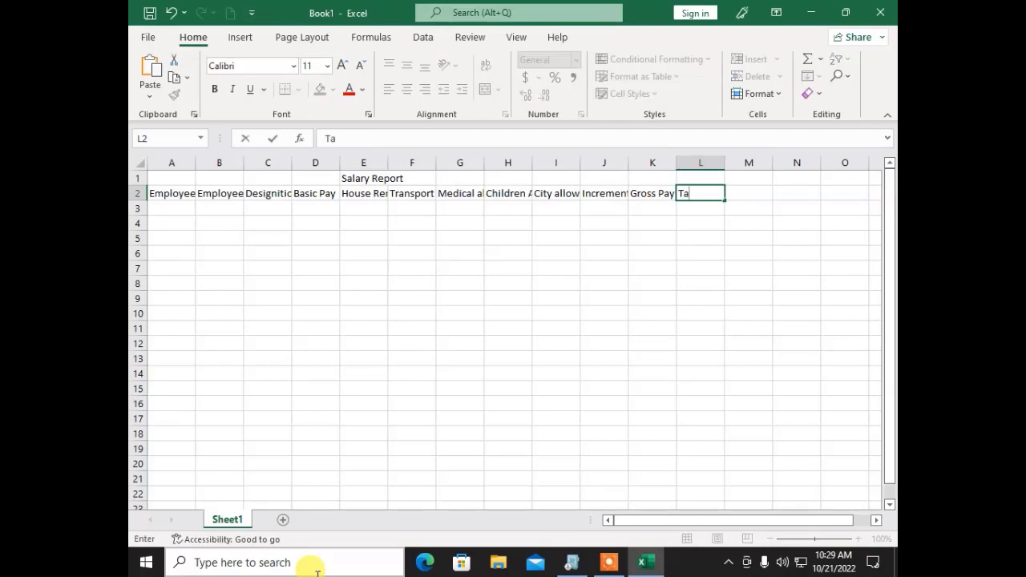
{"action": "key", "text": "Tab"}
{"action": "type", "text": "Fine"}
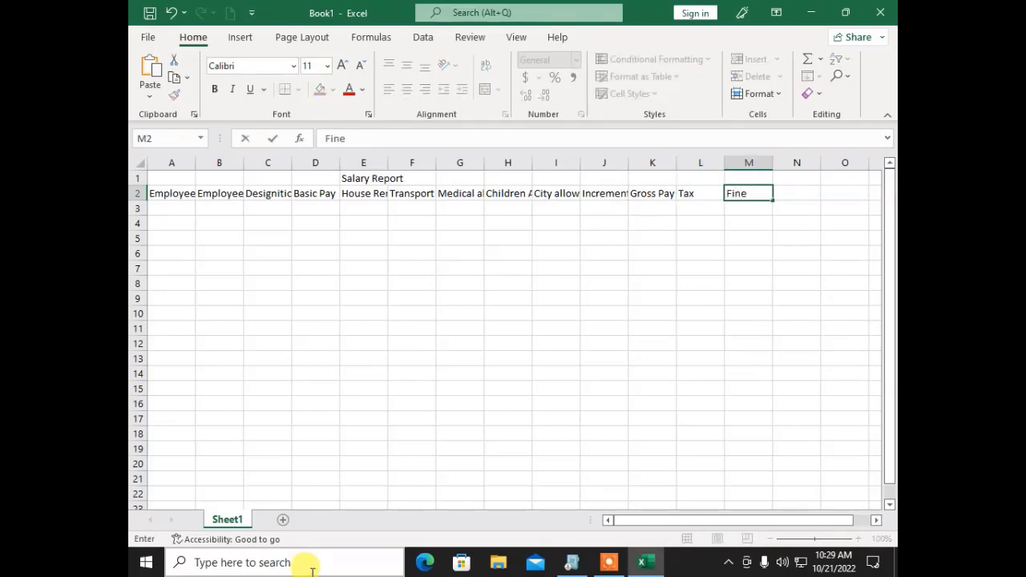
{"action": "key", "text": "Tab"}
{"action": "type", "text": "F"}
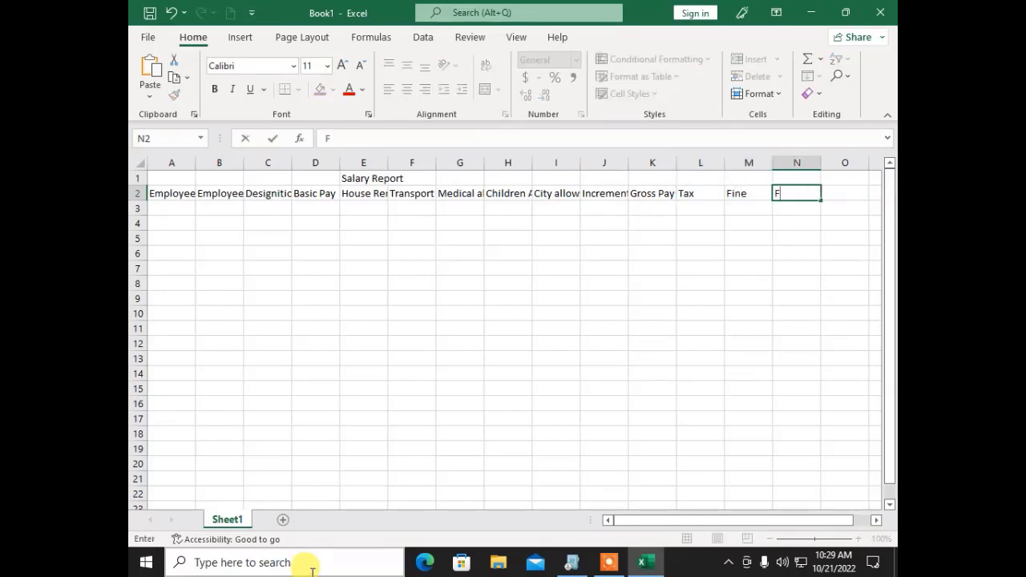
{"action": "type", "text": "p Fund"}
{"action": "key", "text": "Tab"}
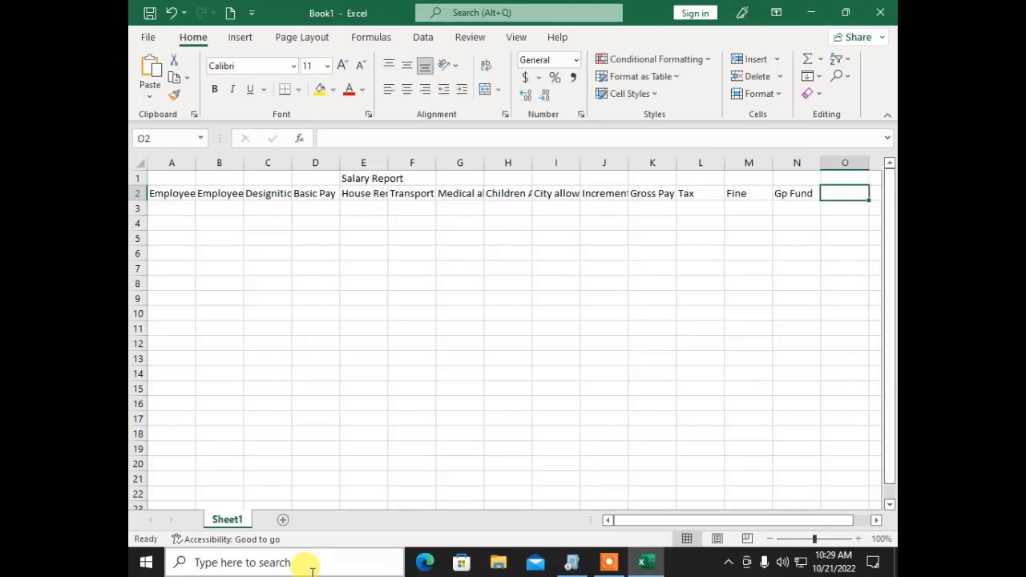
Enter the heading "Net Salary" in cell O2 and go back to cell A3
{"action": "type", "text": "S"}
{"action": "key", "text": "BackSpace"}
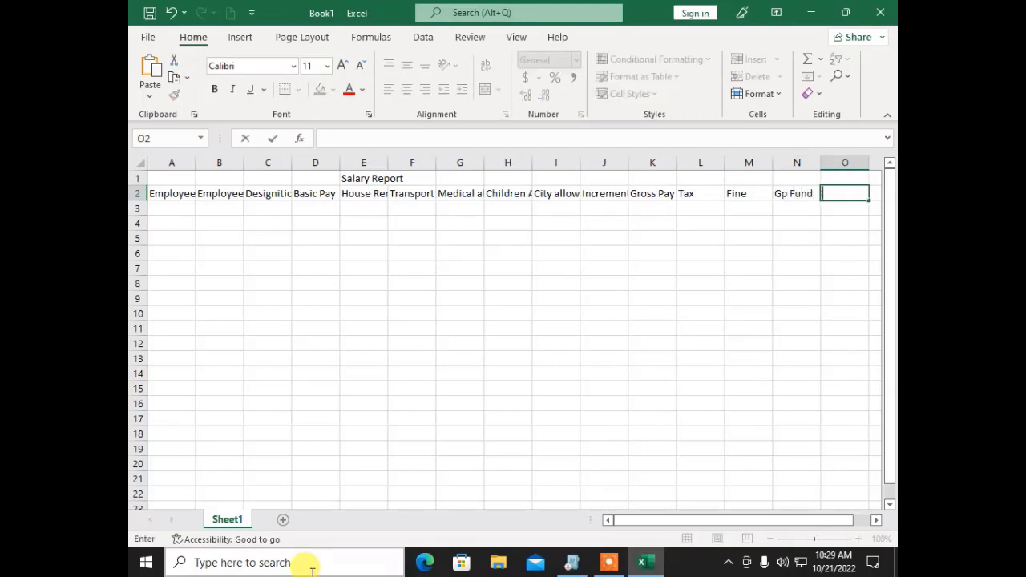
{"action": "type", "text": "Net Salary"}
{"action": "key", "text": "Return"}
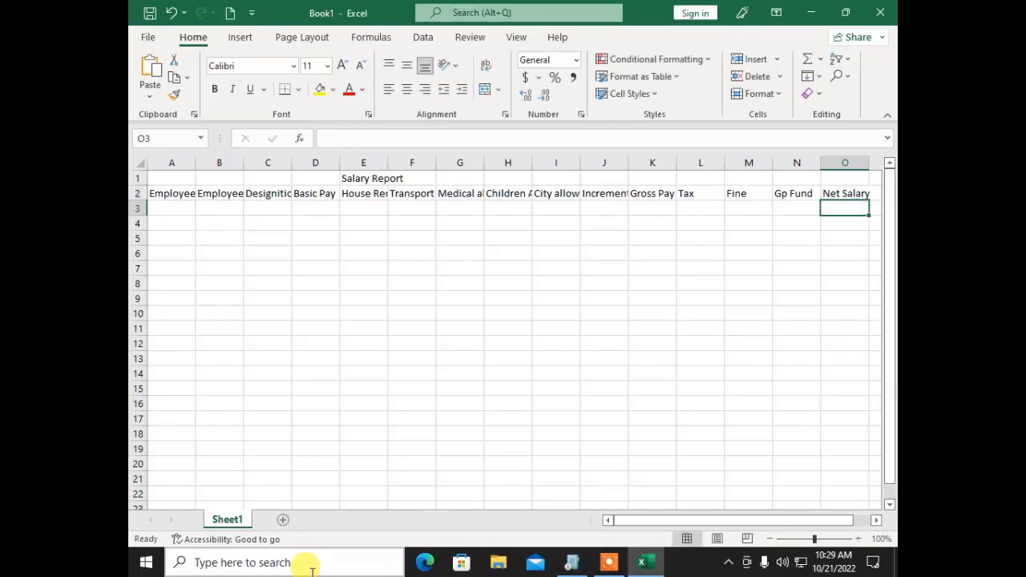
{"action": "key", "text": "Left"}
{"action": "key", "text": "Left"}
{"action": "key", "text": "Left"}
{"action": "key", "text": "Left"}
{"action": "key", "text": "Left"}
{"action": "key", "text": "Left"}
{"action": "key", "text": "Left"}
{"action": "key", "text": "Left"}
{"action": "key", "text": "Left"}
{"action": "key", "text": "Left"}
{"action": "key", "text": "Left"}
{"action": "key", "text": "Left"}
{"action": "key", "text": "Left"}
{"action": "key", "text": "Left"}
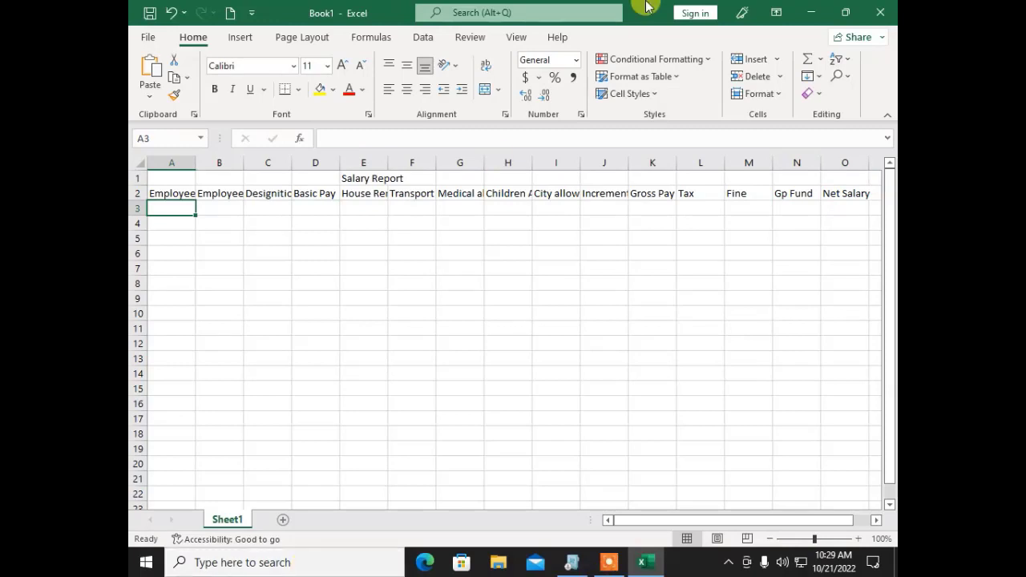
AutoFit the widths of columns A to H so that each heading in row 2 shows in full
{"action": "double_click", "coordinate": [196, 165]}
{"action": "double_click", "coordinate": [258, 165]}
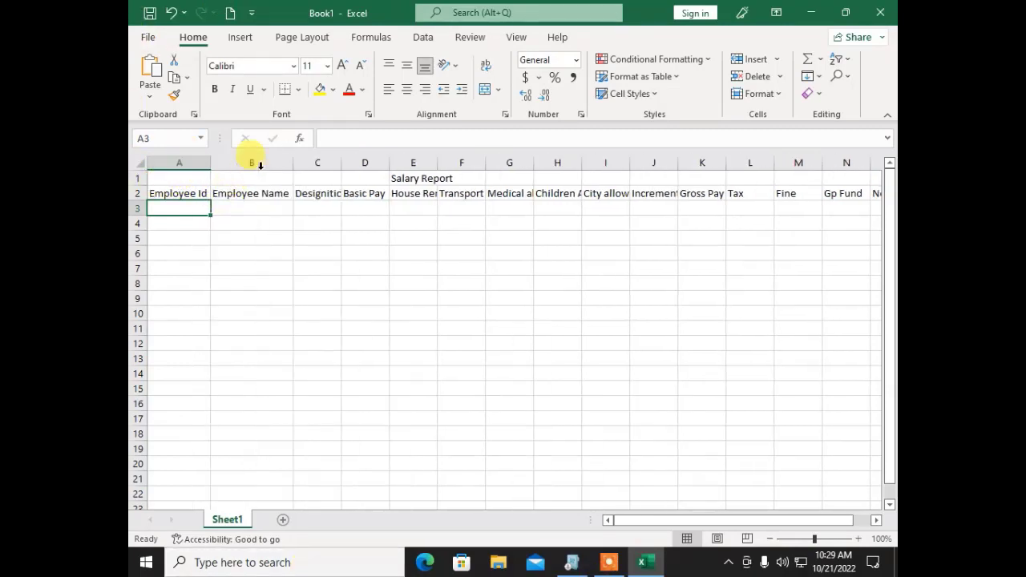
{"action": "double_click", "coordinate": [342, 160]}
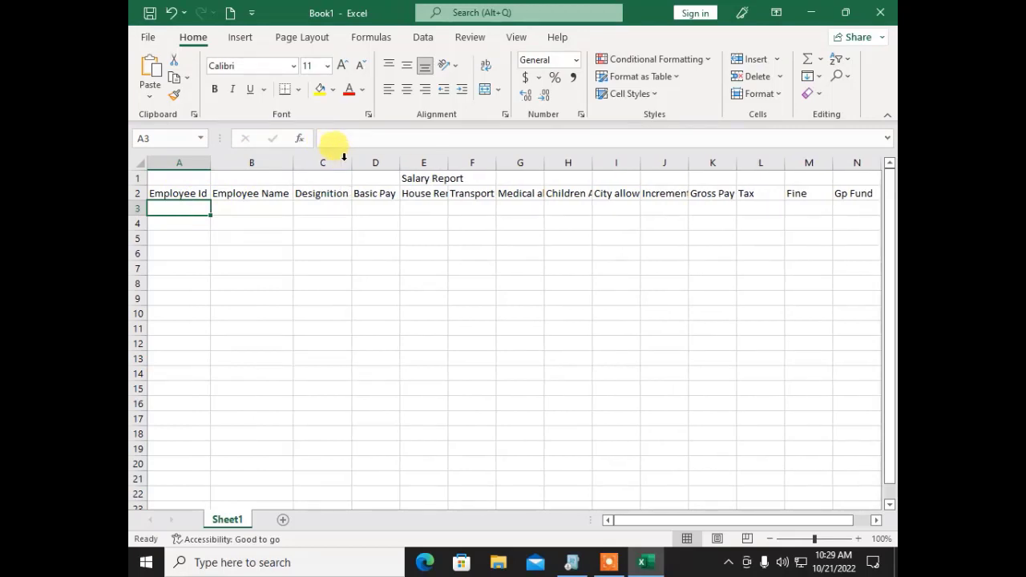
{"action": "double_click", "coordinate": [399, 162]}
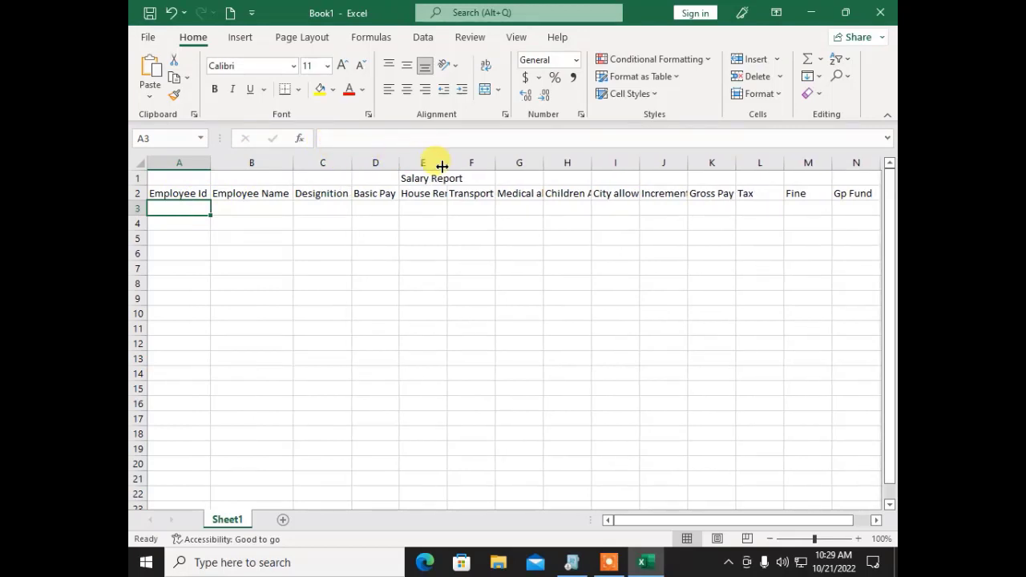
{"action": "double_click", "coordinate": [442, 164]}
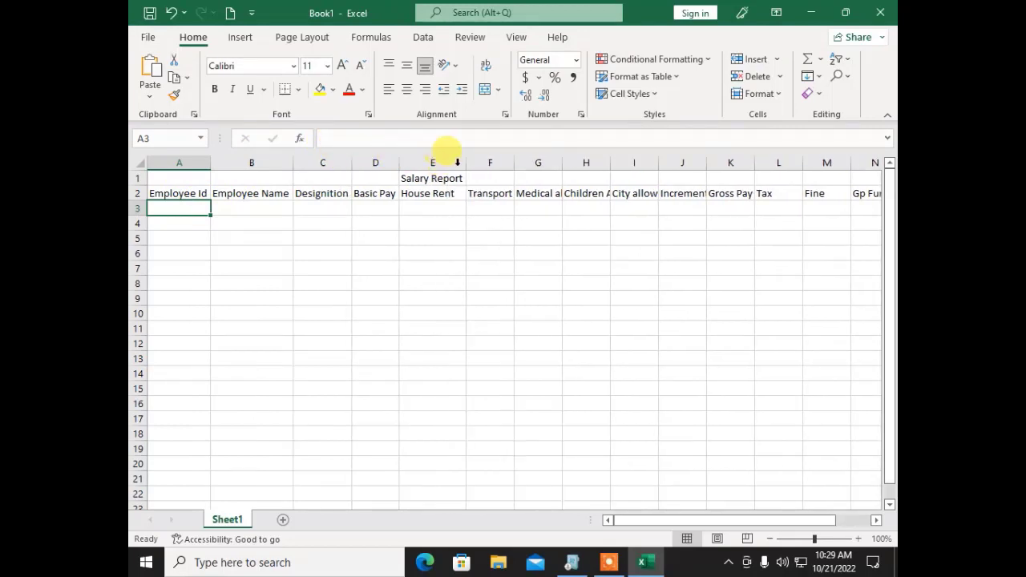
{"action": "double_click", "coordinate": [513, 163]}
{"action": "double_click", "coordinate": [616, 163]}
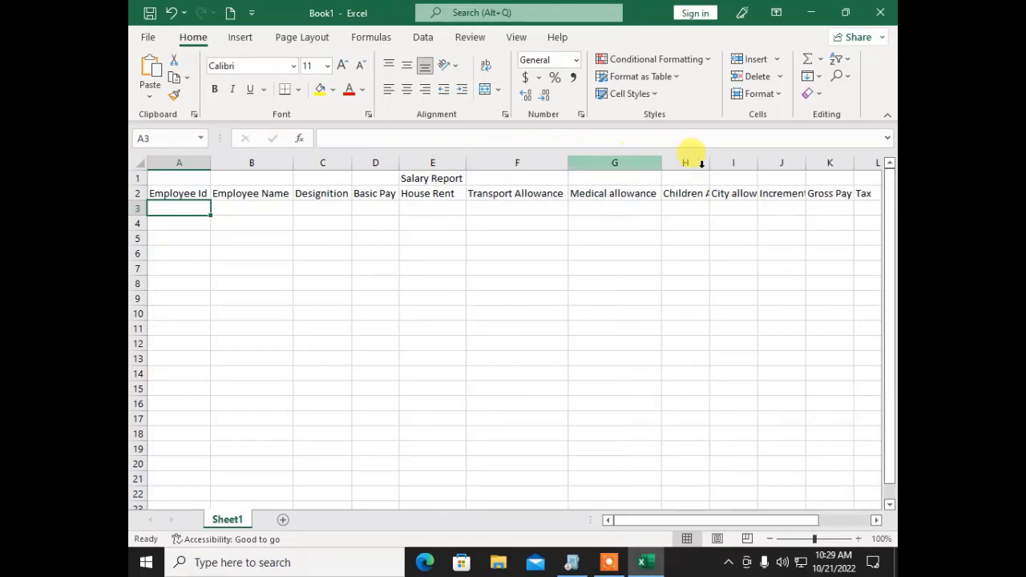
{"action": "double_click", "coordinate": [710, 162]}
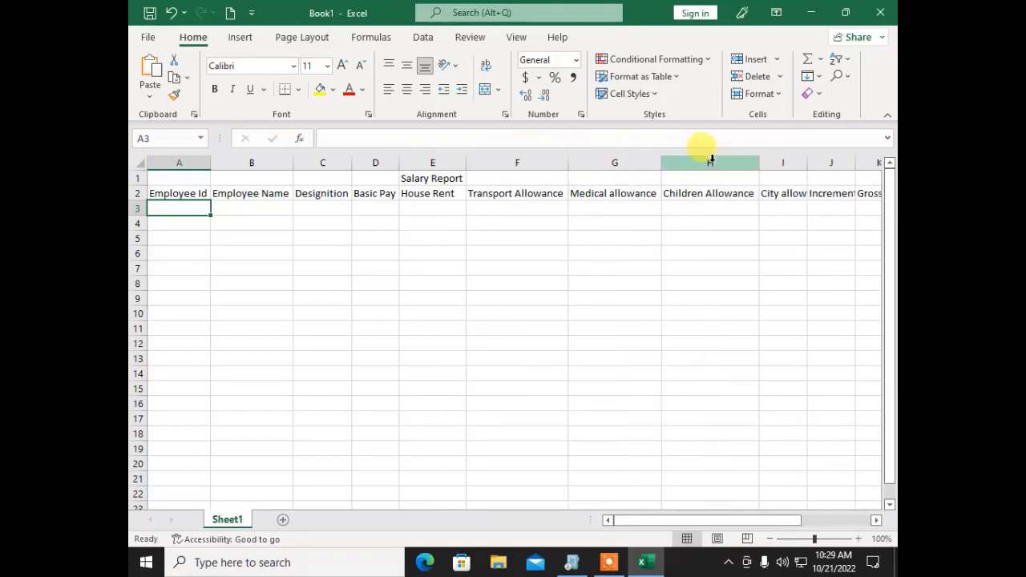
AutoFit the widths of the City allowance and Increment Of Pay columns
{"action": "left_click_drag", "start_coordinate": [760, 522], "coordinate": [850, 516]}
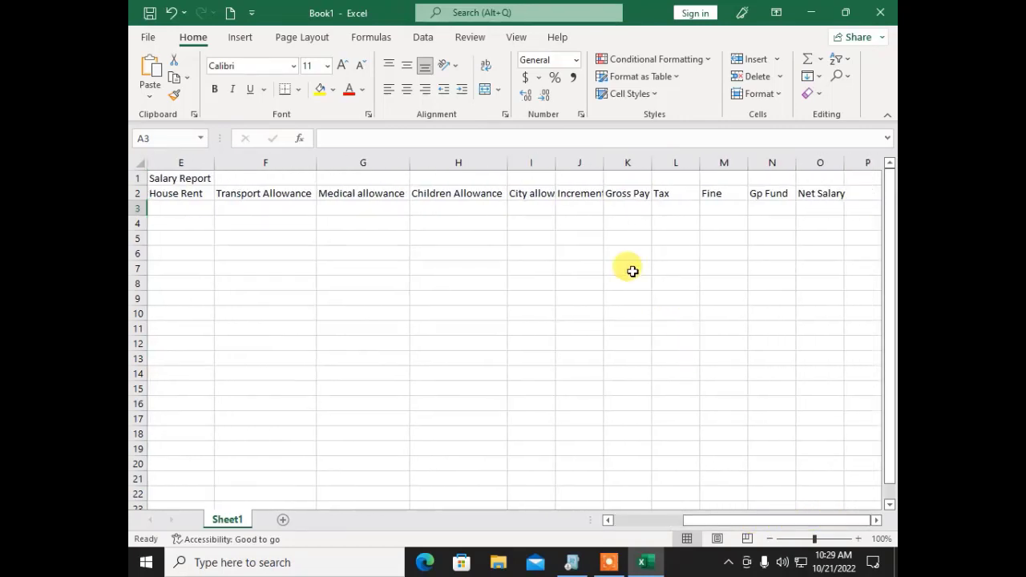
{"action": "double_click", "coordinate": [554, 158]}
{"action": "left_click_drag", "start_coordinate": [630, 157], "coordinate": [630, 158]}
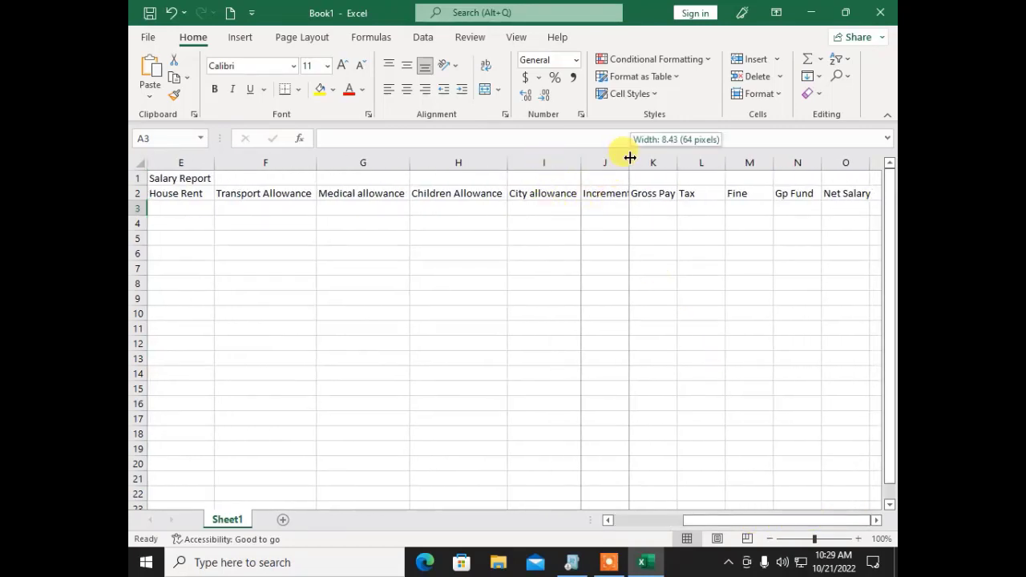
{"action": "double_click", "coordinate": [630, 157]}
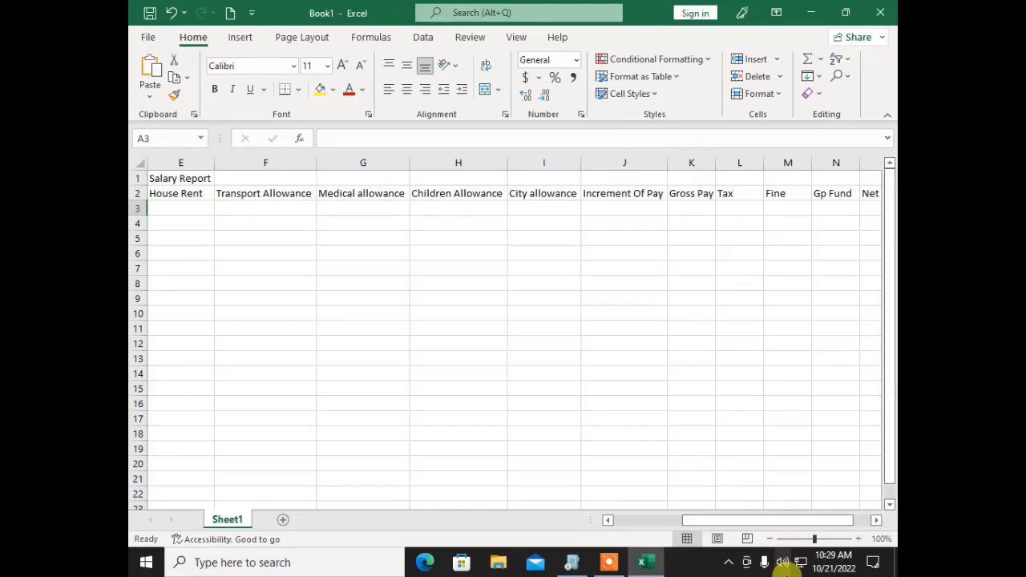
Enter the first two consecutive employee IDs in cells A3 and A4
{"action": "left_click_drag", "start_coordinate": [729, 518], "coordinate": [582, 538]}
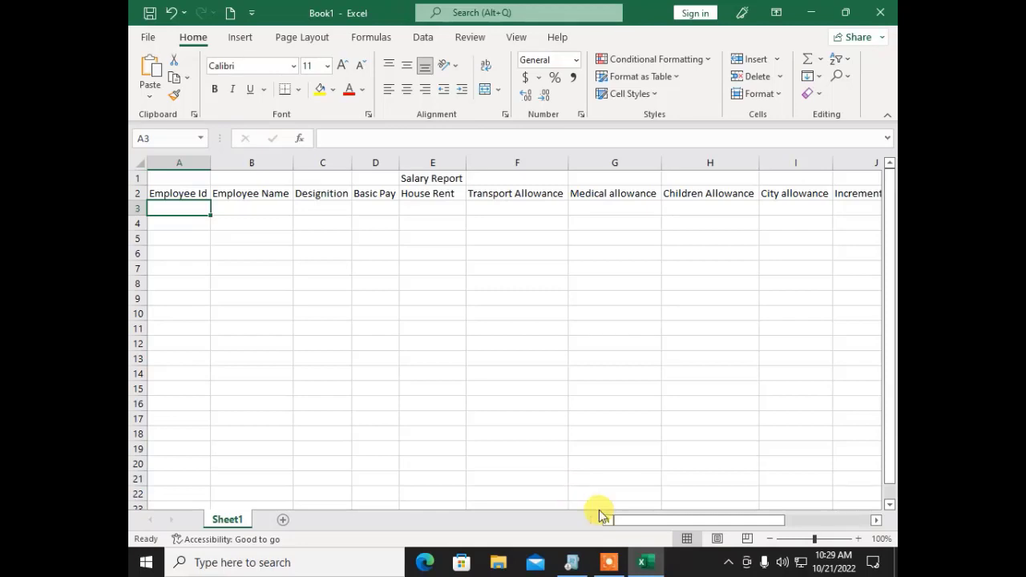
{"action": "type", "text": "PICT"}
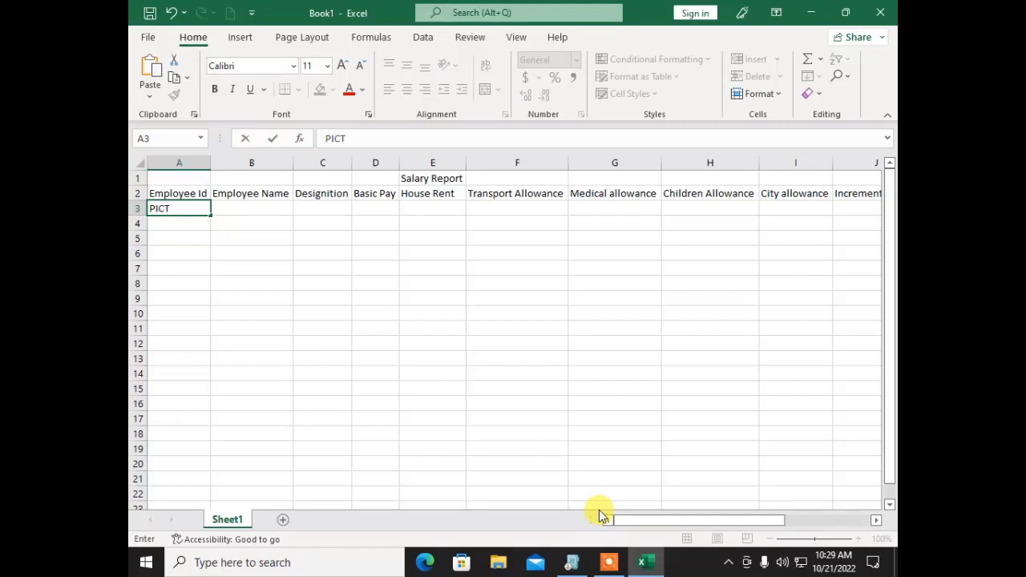
{"action": "type", "text": " 1001"}
{"action": "key", "text": "Return"}
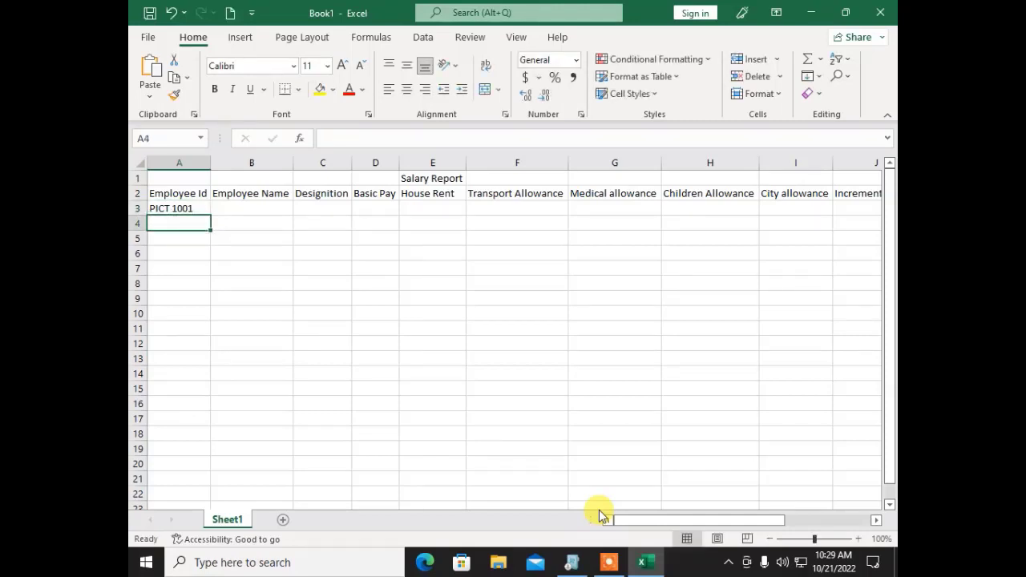
{"action": "type", "text": "PICT 1"}
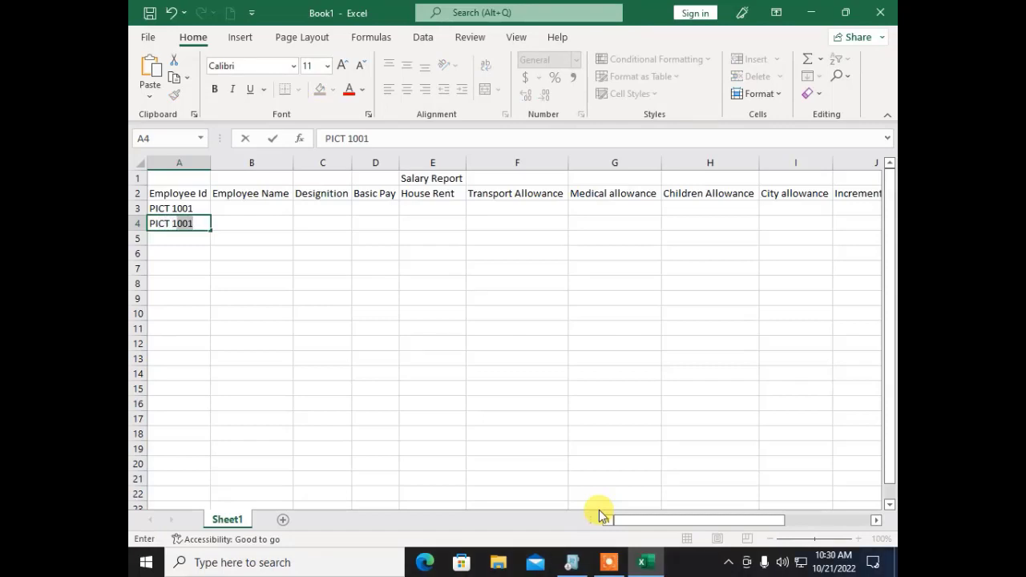
{"action": "type", "text": "002"}
Extend the employee ID series from A3:A4 down column A to row 52
{"action": "key", "text": "Up"}
{"action": "key", "text": "shift+Down"}
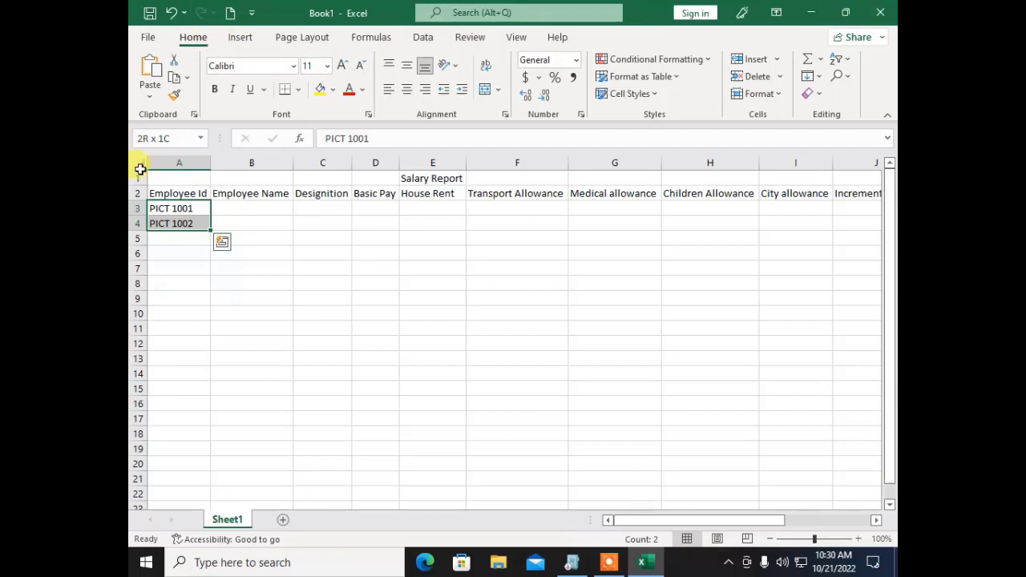
{"action": "left_click", "coordinate": [170, 209]}
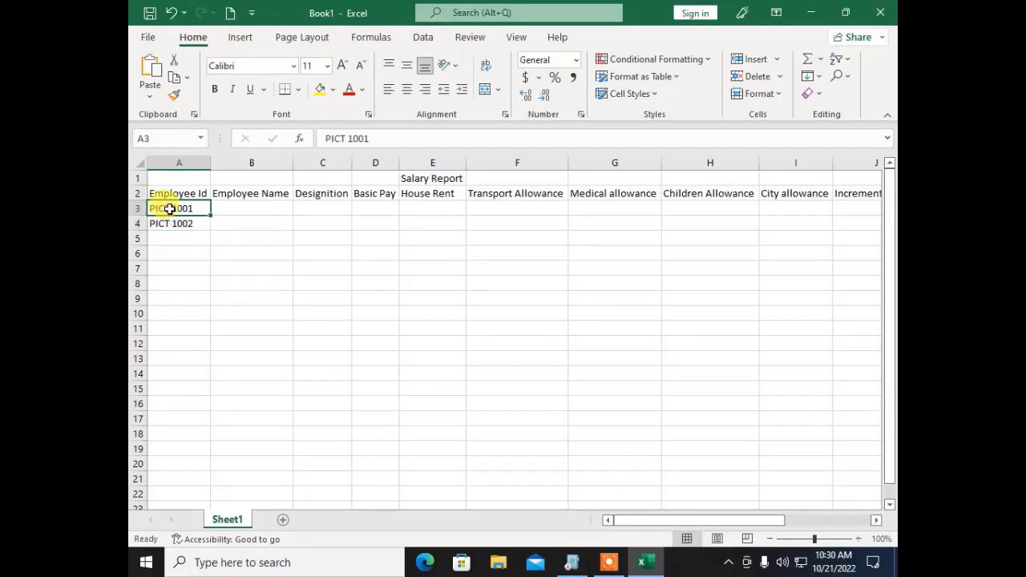
{"action": "left_click_drag", "start_coordinate": [170, 209], "coordinate": [175, 223]}
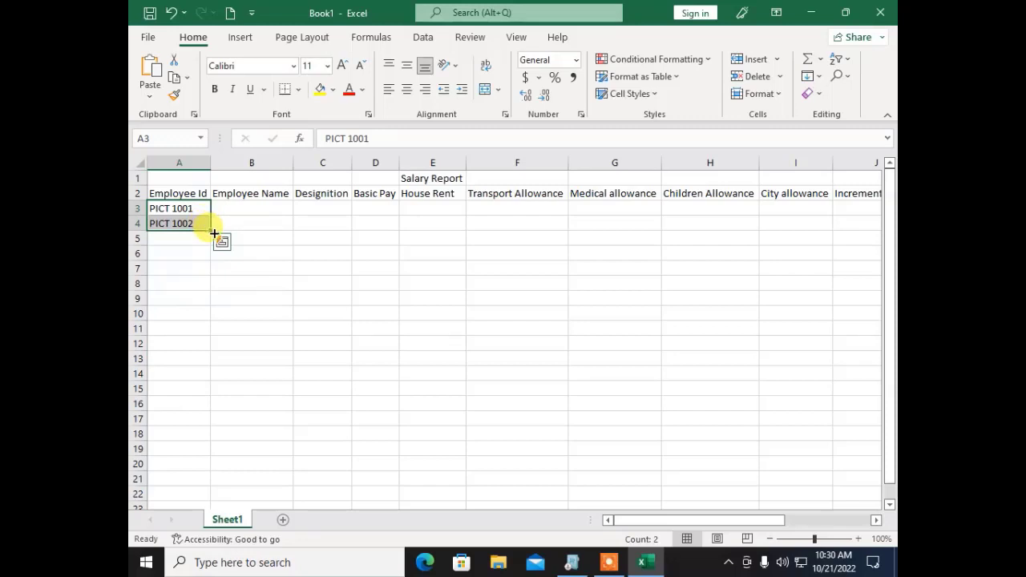
{"action": "left_click_drag", "start_coordinate": [214, 234], "coordinate": [222, 420]}
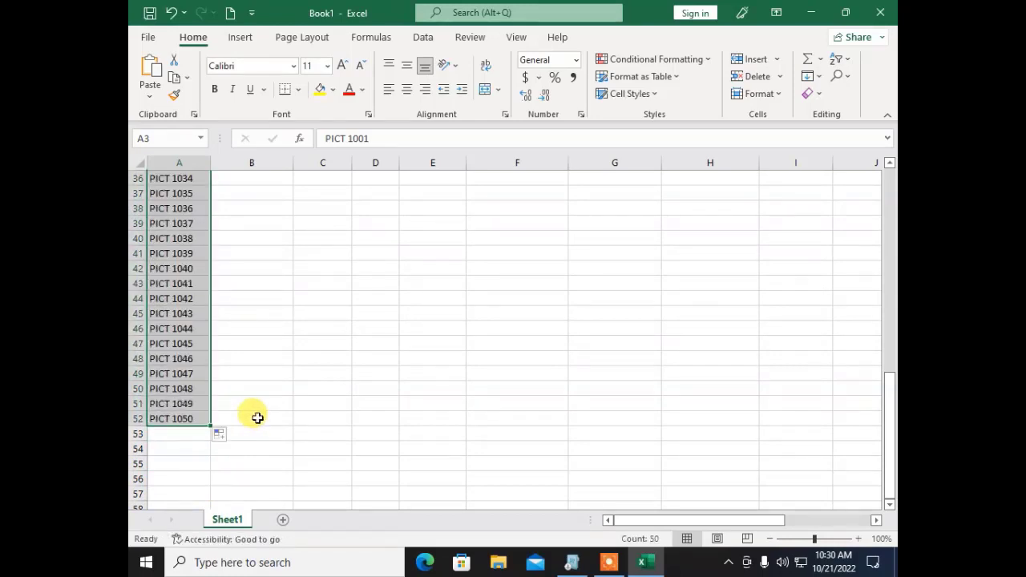
{"action": "left_click", "coordinate": [258, 418]}
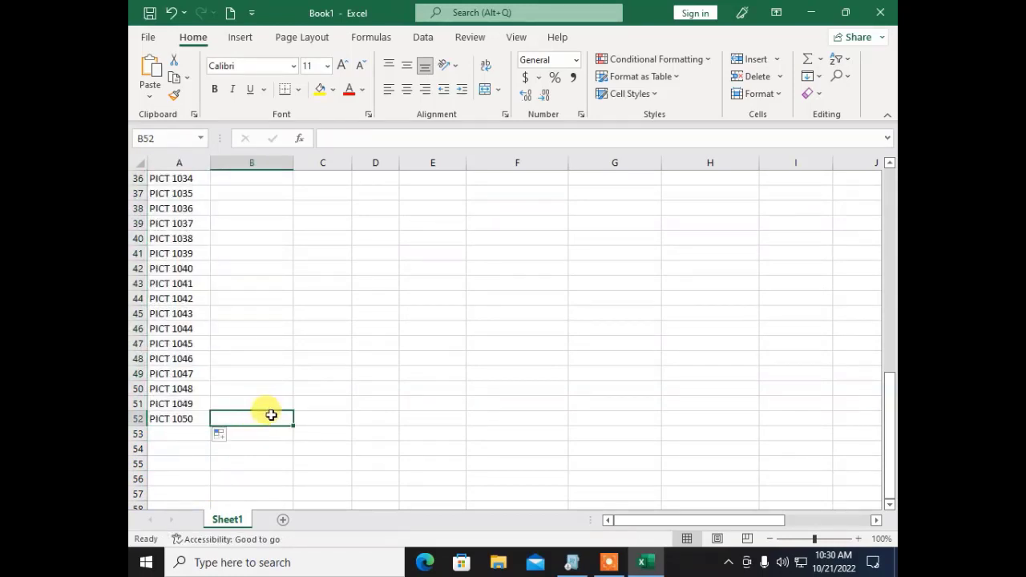
{"action": "scroll", "coordinate": [270, 405], "scroll_direction": "up", "scroll_amount": 12}
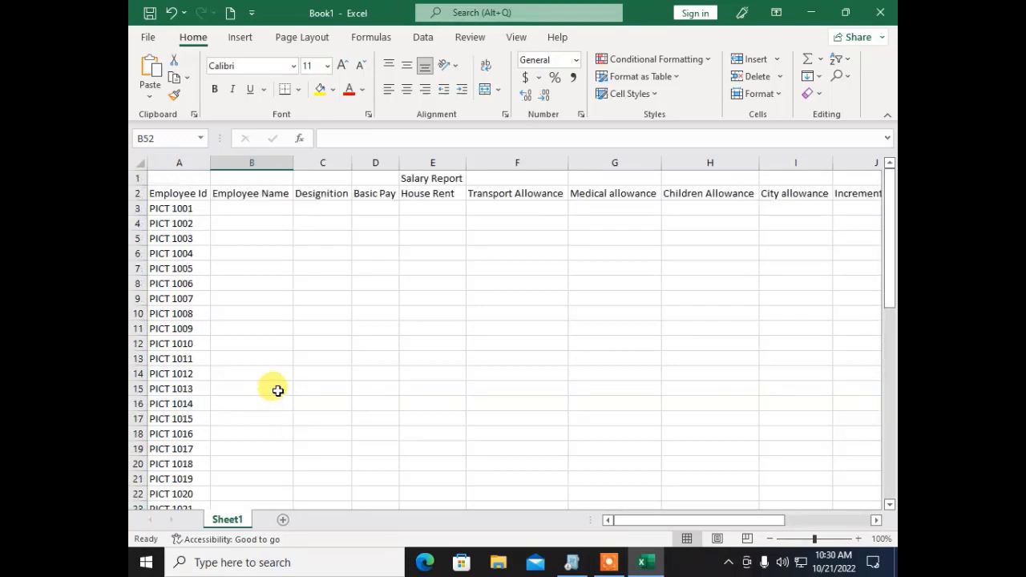
Open the recent workbook Attendance
{"action": "left_click", "coordinate": [151, 45]}
{"action": "scroll", "coordinate": [373, 465], "scroll_direction": "down", "scroll_amount": 1}
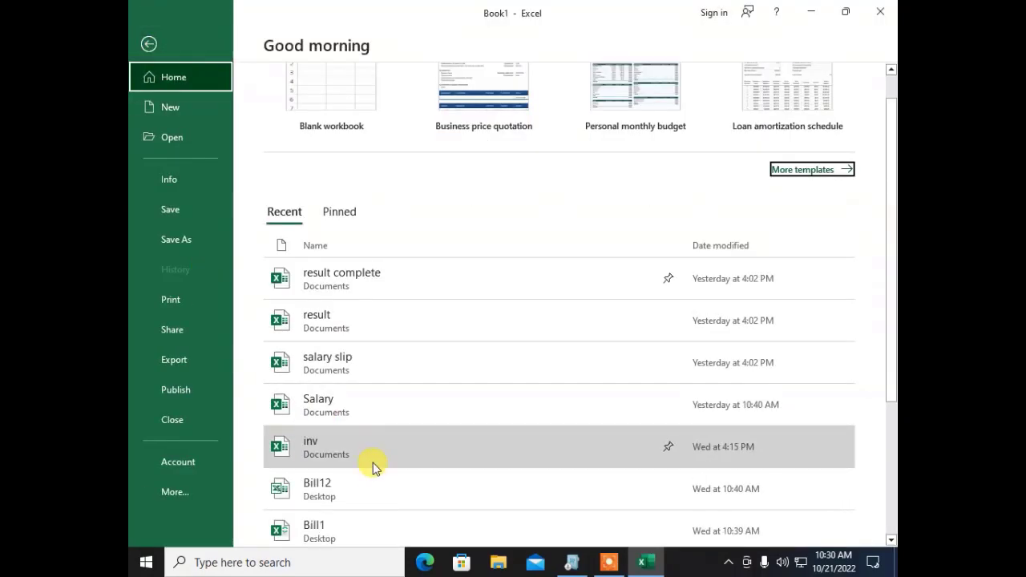
{"action": "scroll", "coordinate": [373, 463], "scroll_direction": "down", "scroll_amount": 3}
{"action": "left_click", "coordinate": [338, 458]}
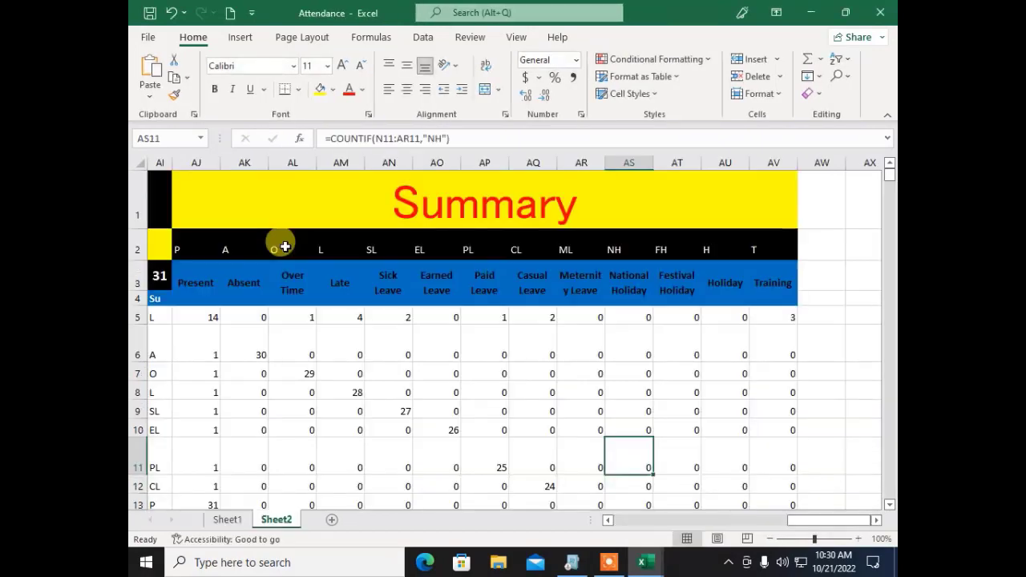
Copy the employee names in B5:B54 on Sheet2 of the Attendance workbook
{"action": "left_click_drag", "start_coordinate": [804, 520], "coordinate": [572, 523]}
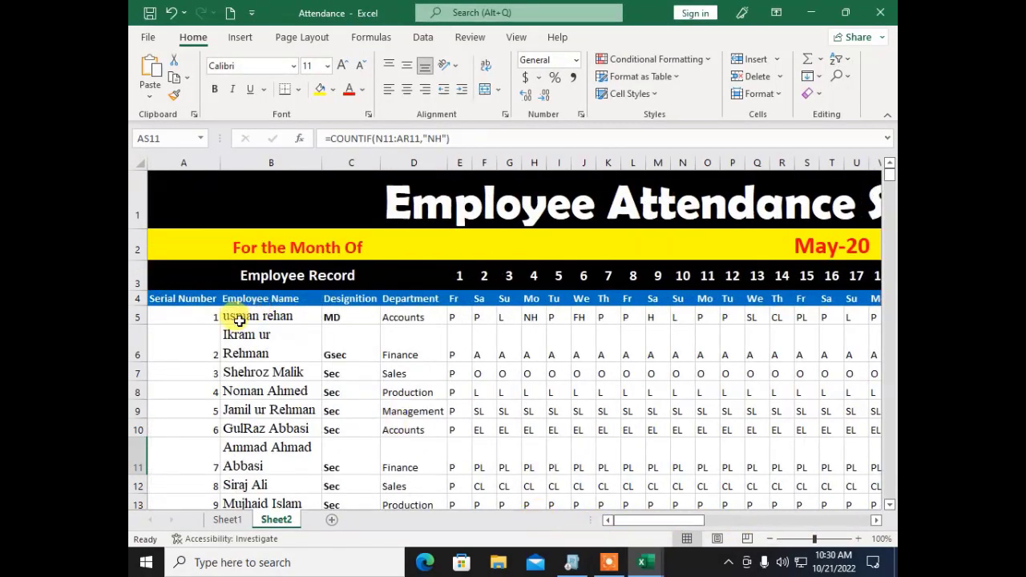
{"action": "left_click_drag", "start_coordinate": [238, 317], "coordinate": [271, 477]}
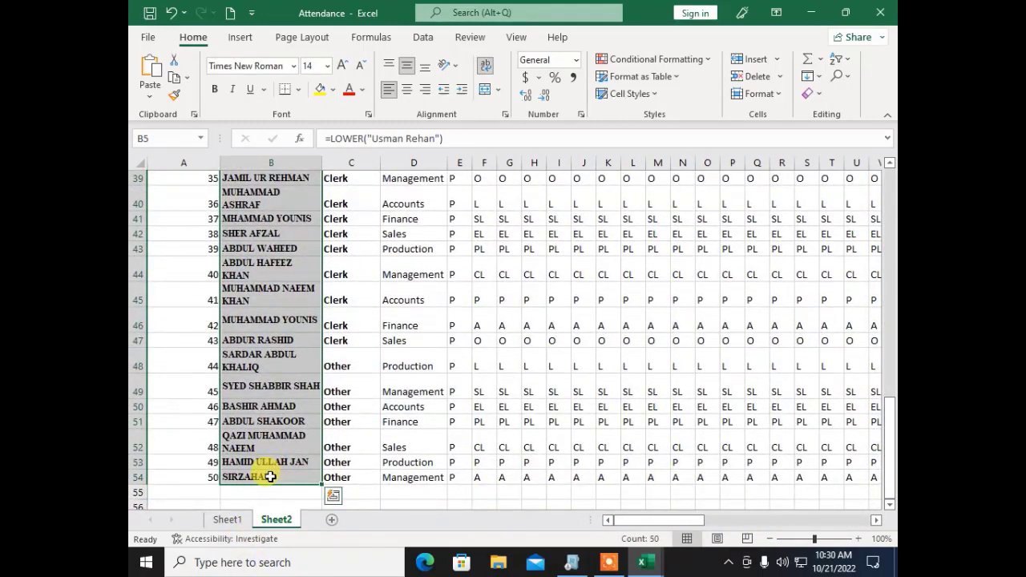
{"action": "right_click", "coordinate": [271, 477]}
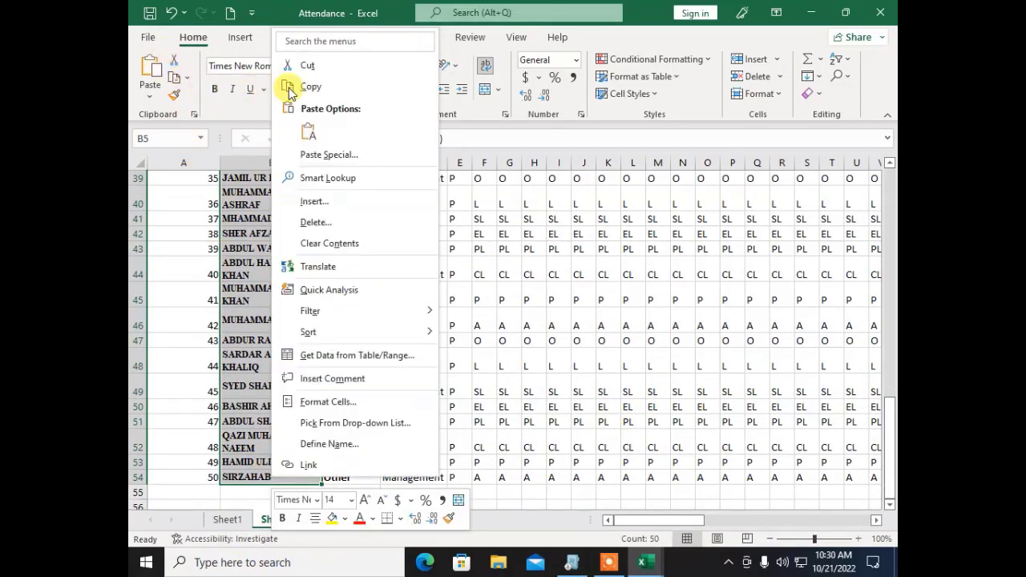
{"action": "left_click", "coordinate": [314, 95]}
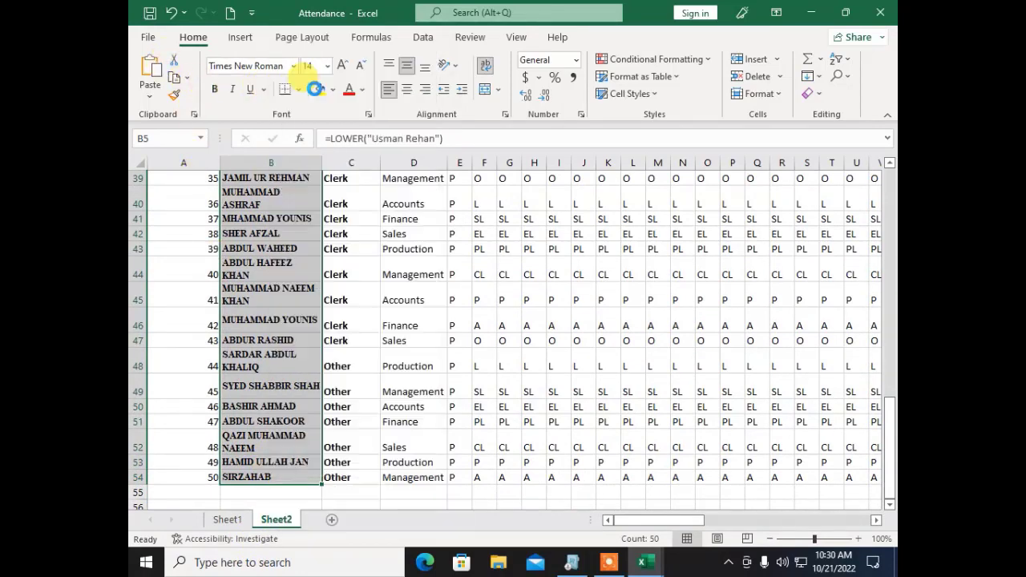
Switch back to the Book1 workbook, leaving the Attendance workbook open
{"action": "scroll", "coordinate": [316, 91], "scroll_direction": "up", "scroll_amount": 13}
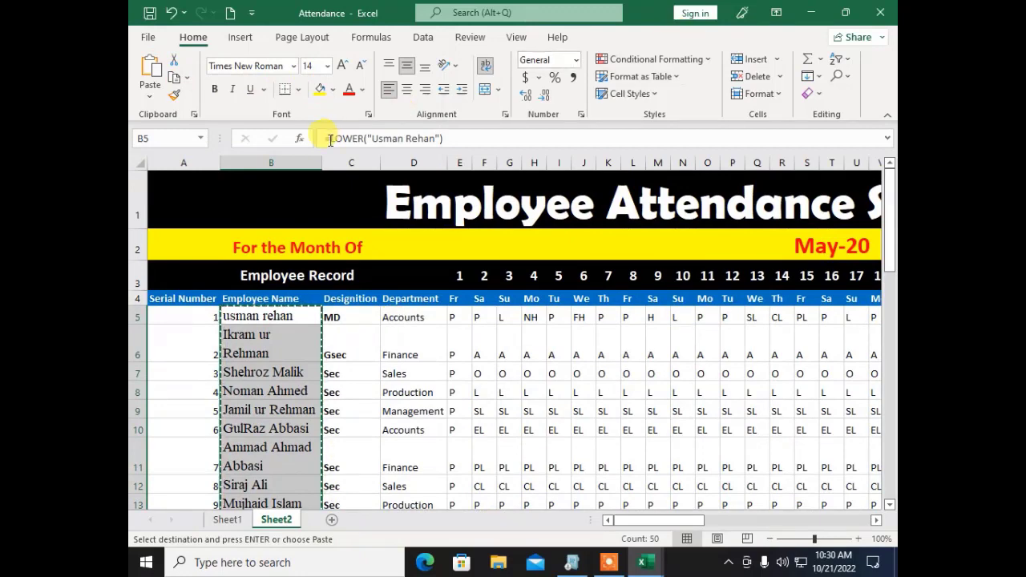
{"action": "left_click", "coordinate": [149, 35]}
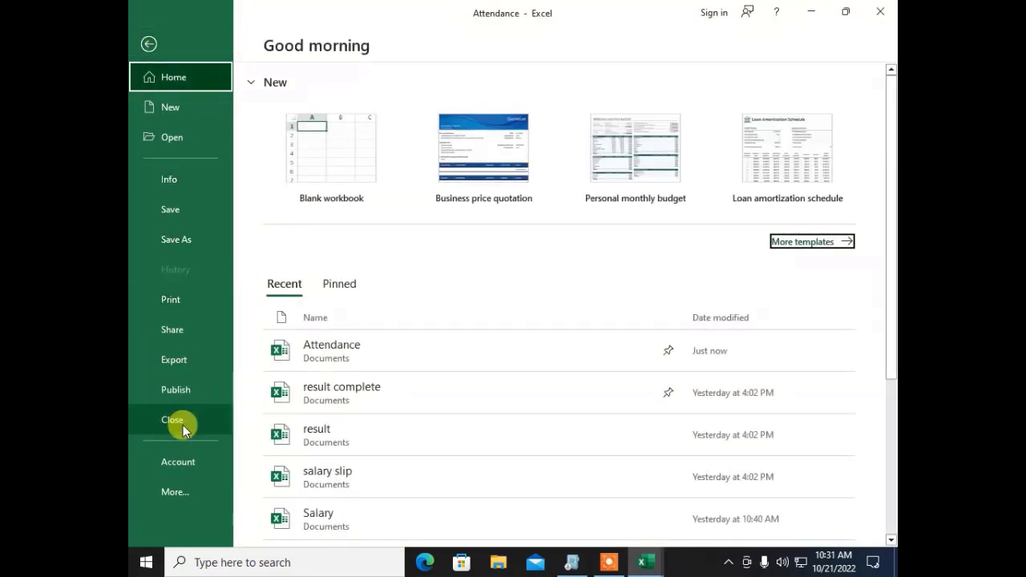
{"action": "key", "text": "Escape"}
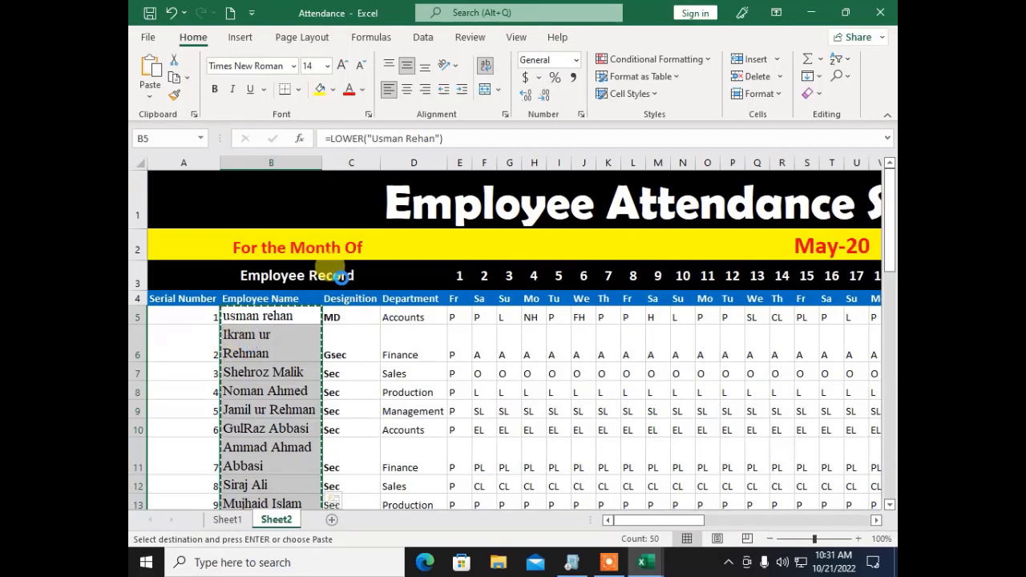
{"action": "left_click", "coordinate": [653, 566]}
{"action": "left_click", "coordinate": [591, 531]}
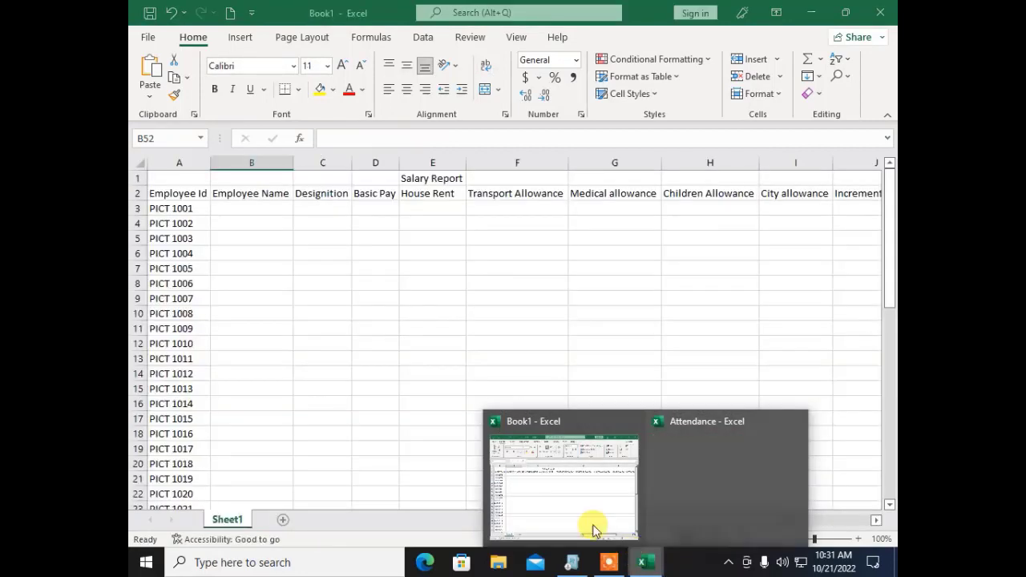
Paste the copied employee names starting at cell B3 and AutoFit column B to them
{"action": "left_click", "coordinate": [255, 207]}
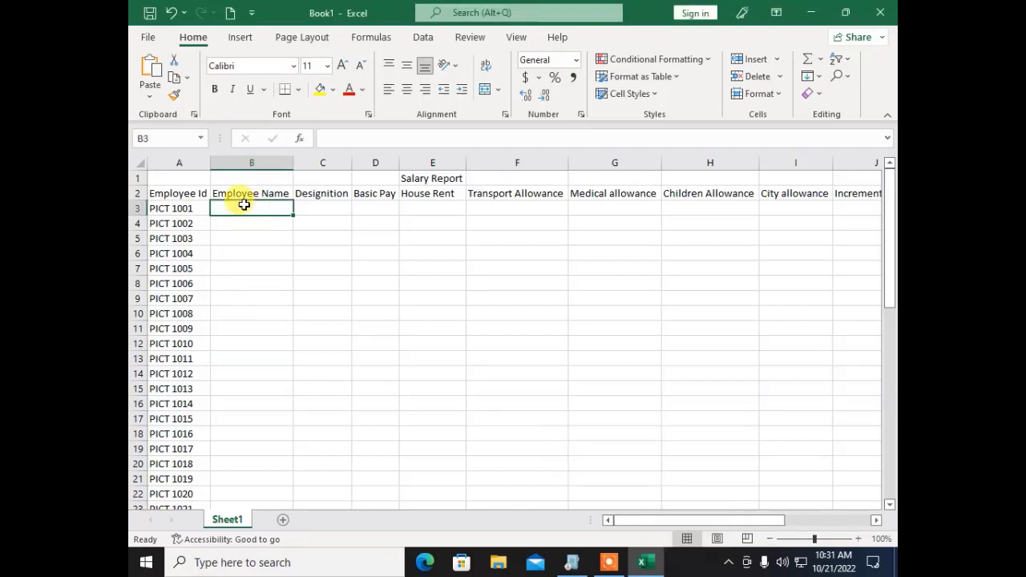
{"action": "key", "text": "ctrl+v"}
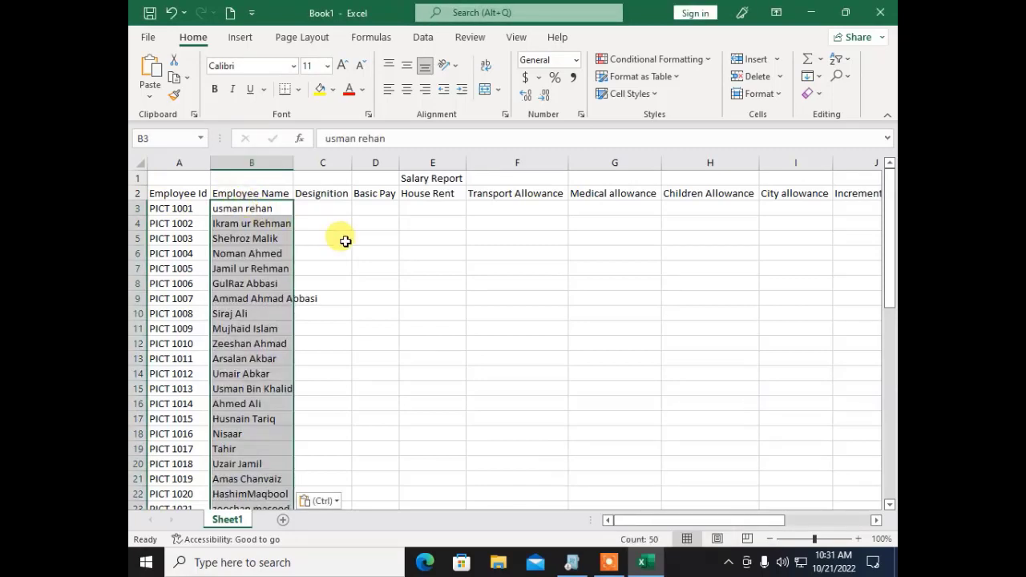
{"action": "double_click", "coordinate": [293, 162]}
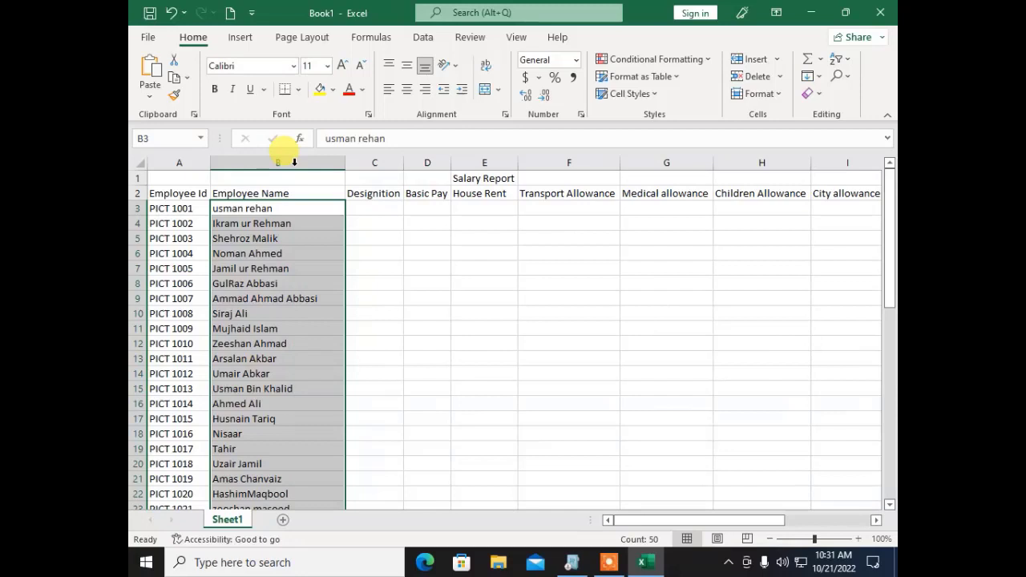
Enter the designation "MD" for the first employee in cell C3
{"action": "left_click", "coordinate": [367, 208]}
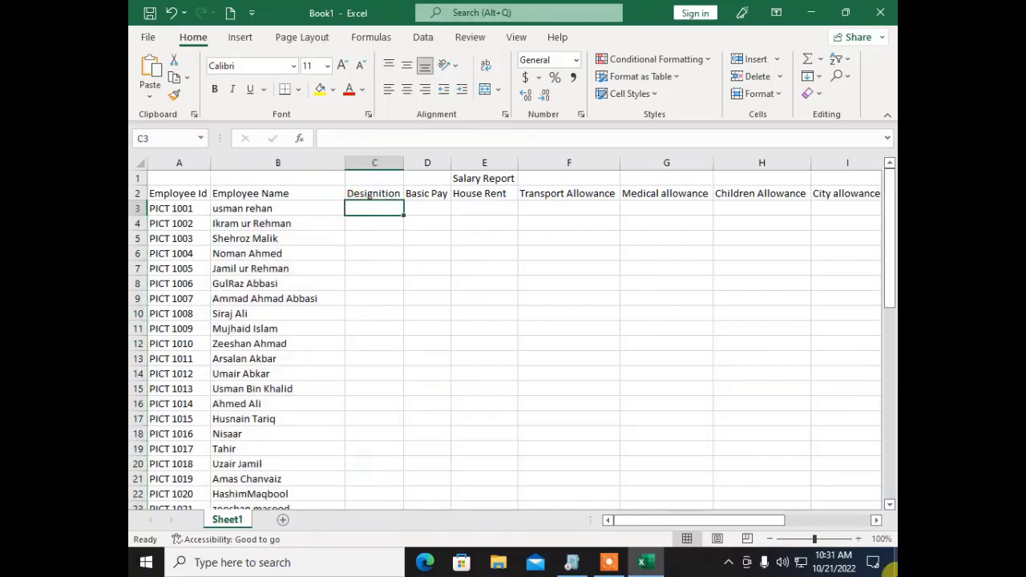
{"action": "type", "text": "MD"}
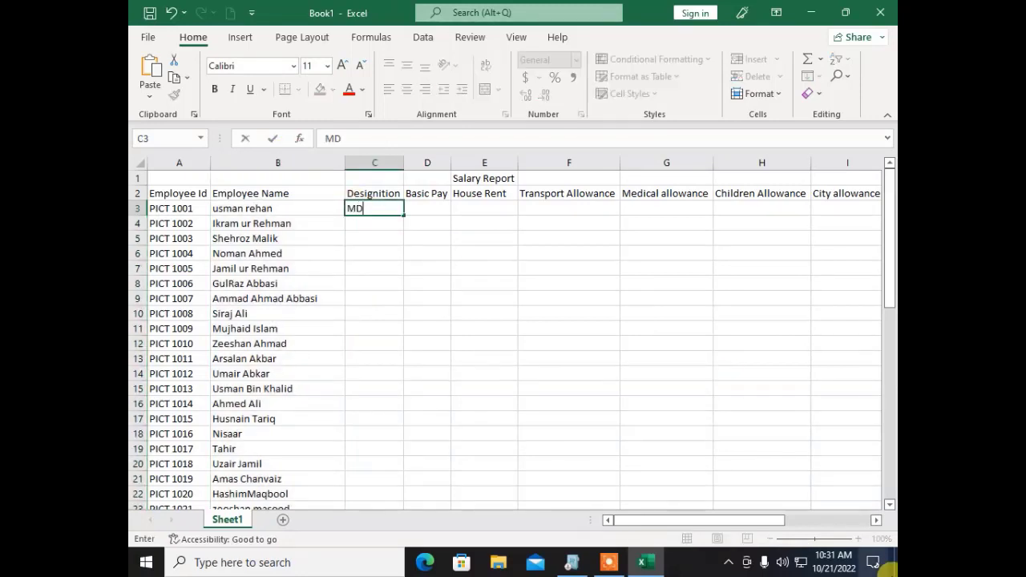
{"action": "key", "text": "Return"}
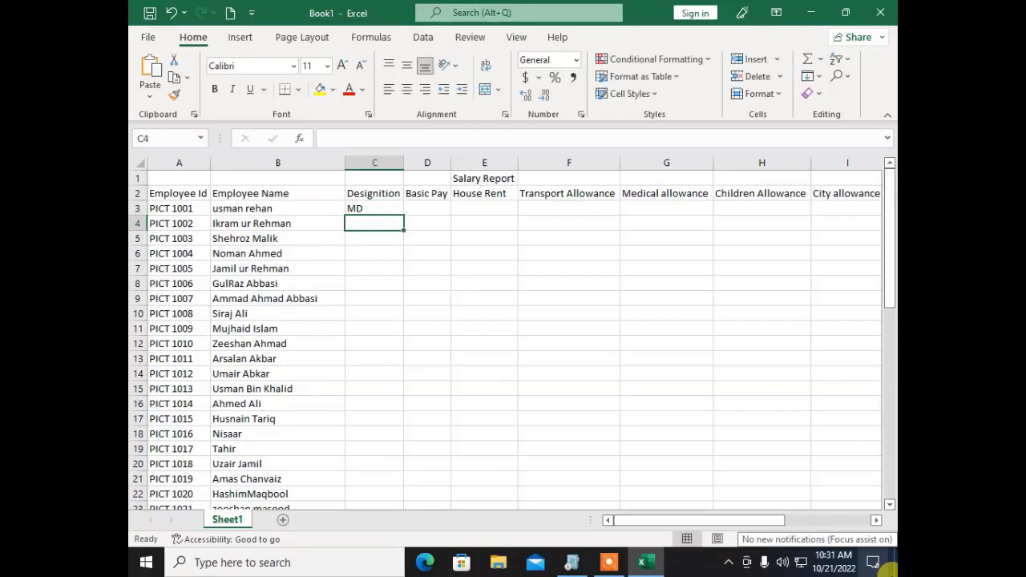
Enter the designation "GSEC" for the second employee in cell C4
{"action": "type", "text": "G"}
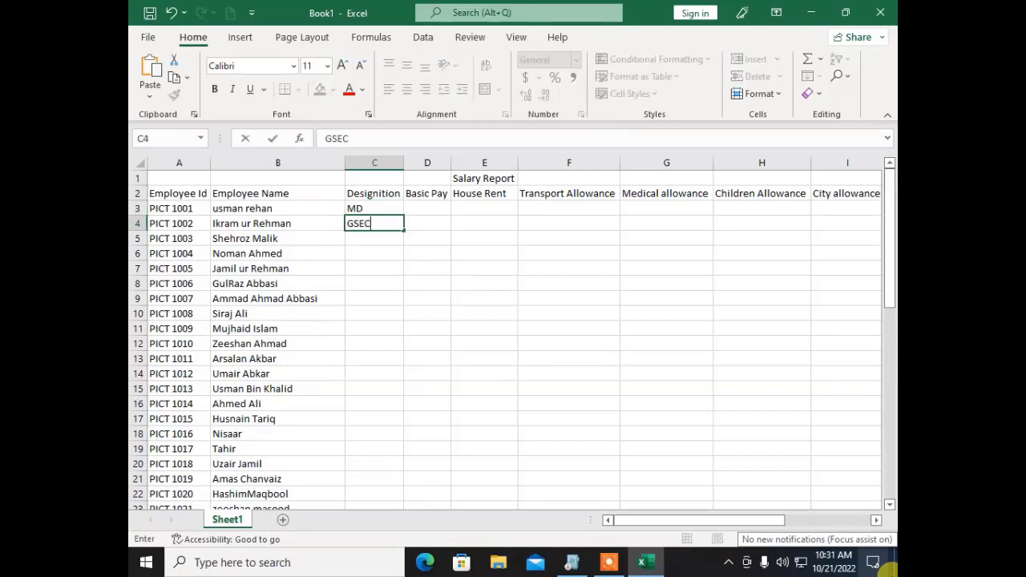
{"action": "type", "text": "SEC"}
{"action": "key", "text": "Return"}
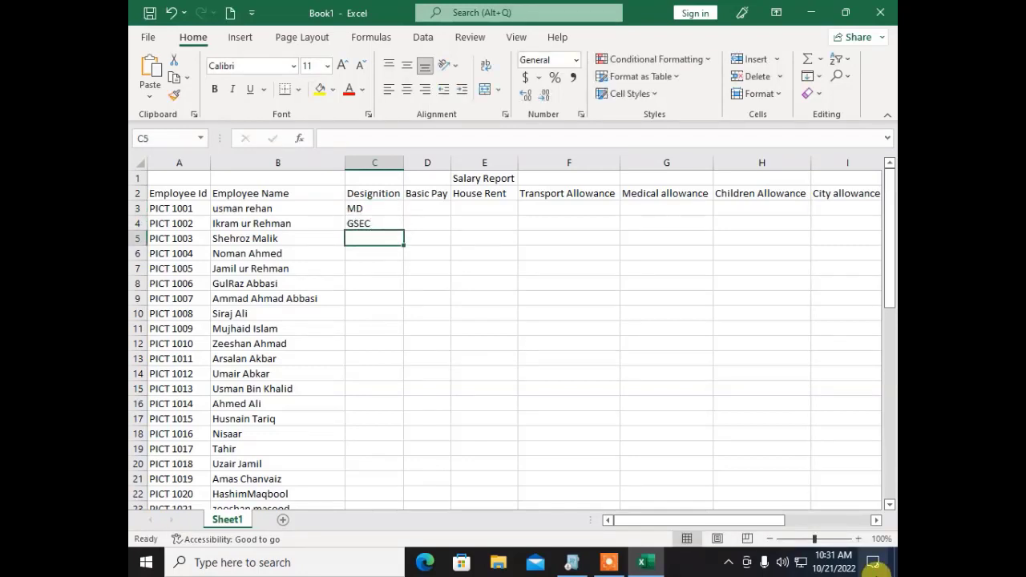
Enter the designation "SEC" in cell C5 and fill it down through C14
{"action": "type", "text": "SEC"}
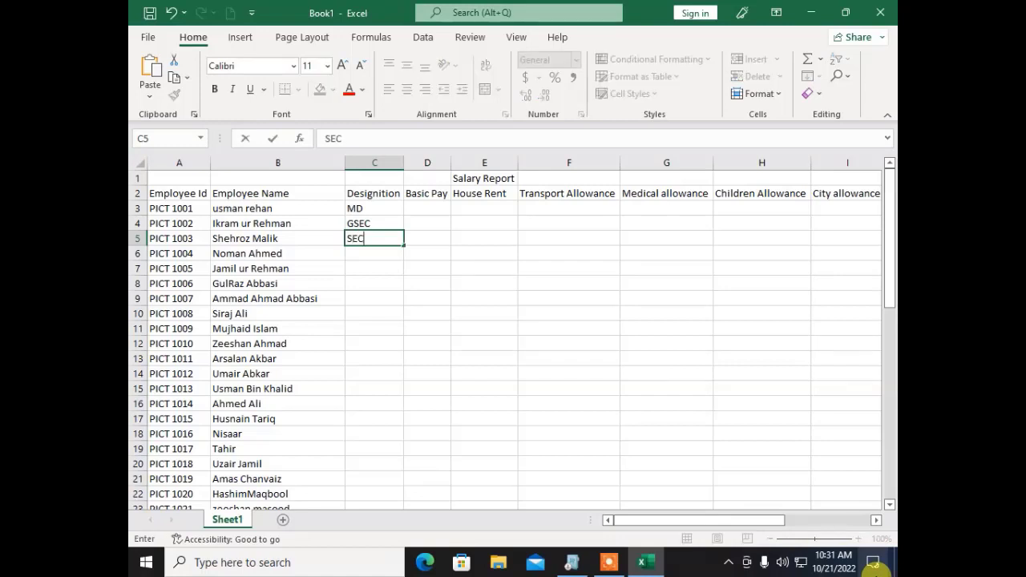
{"action": "left_click", "coordinate": [381, 267]}
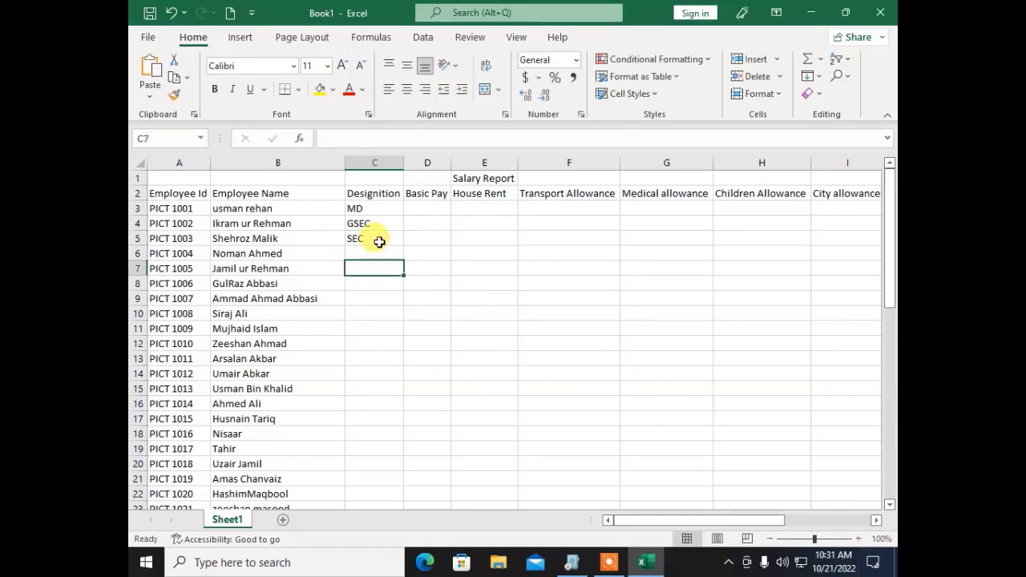
{"action": "left_click", "coordinate": [377, 237]}
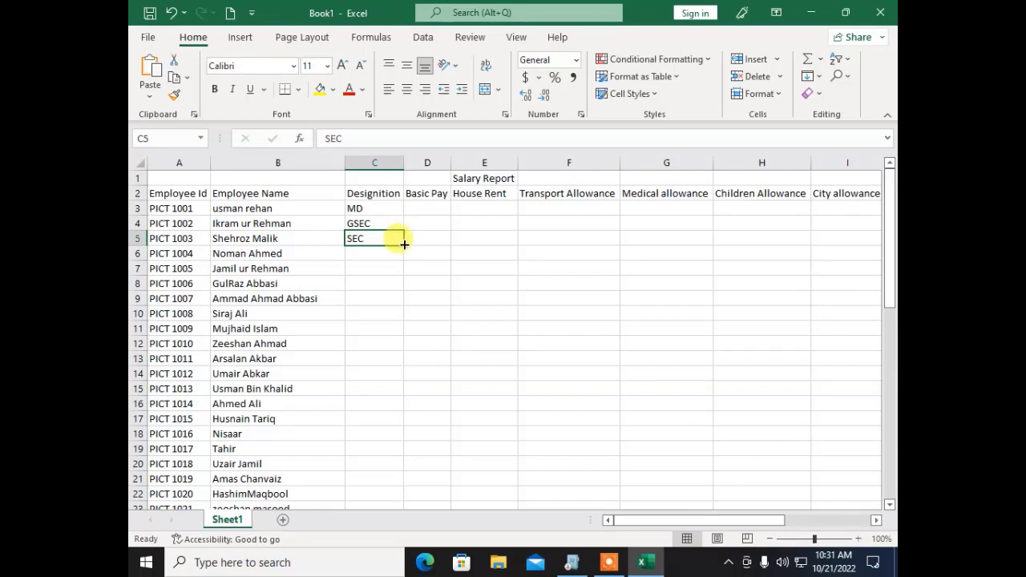
{"action": "left_click_drag", "start_coordinate": [396, 242], "coordinate": [391, 380]}
Enter the designation "Manager" in cell C15 and fill it down through C25
{"action": "left_click", "coordinate": [387, 389]}
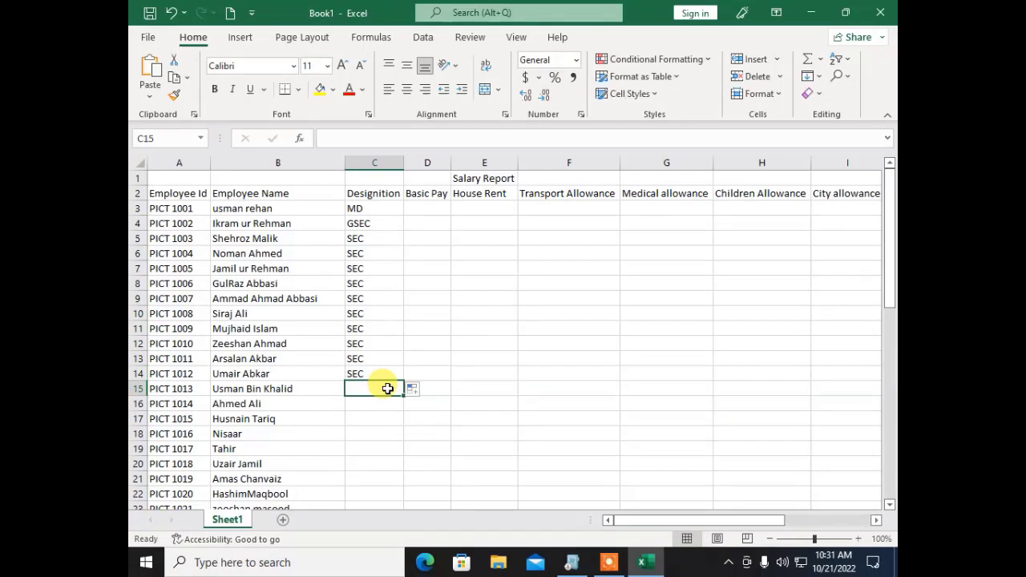
{"action": "type", "text": "Manager"}
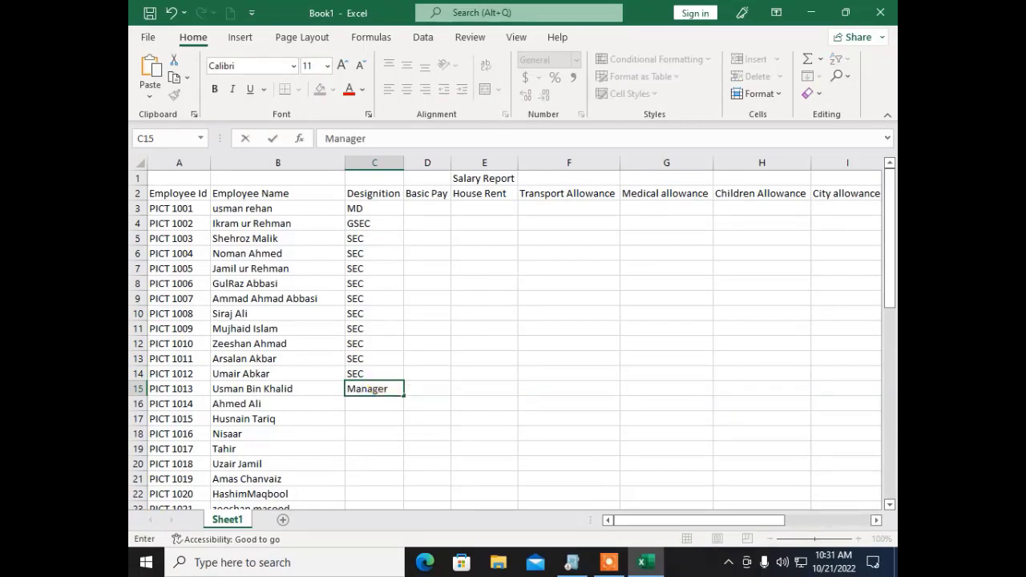
{"action": "left_click", "coordinate": [367, 417]}
{"action": "left_click", "coordinate": [379, 387]}
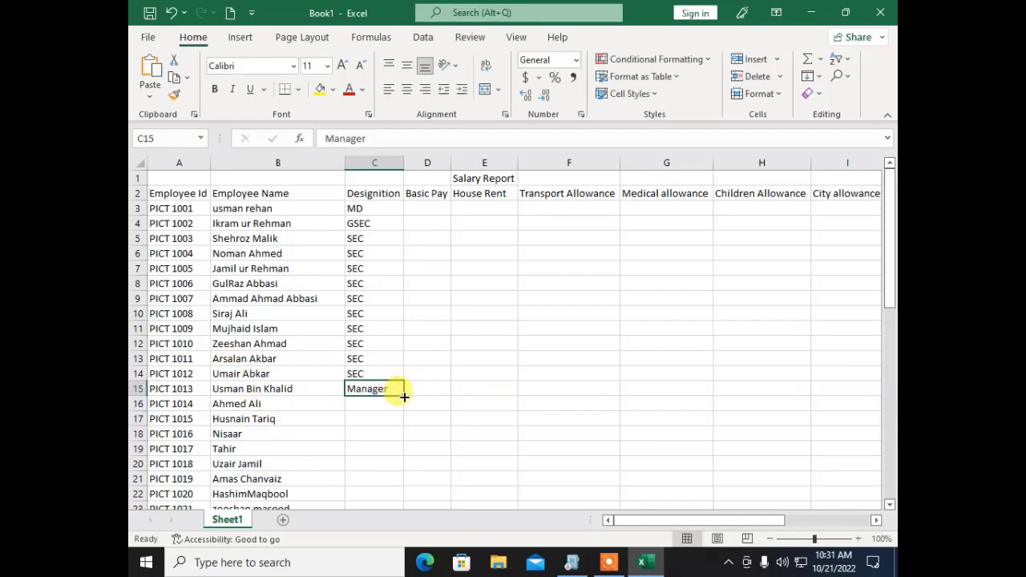
{"action": "left_click_drag", "start_coordinate": [407, 397], "coordinate": [389, 443]}
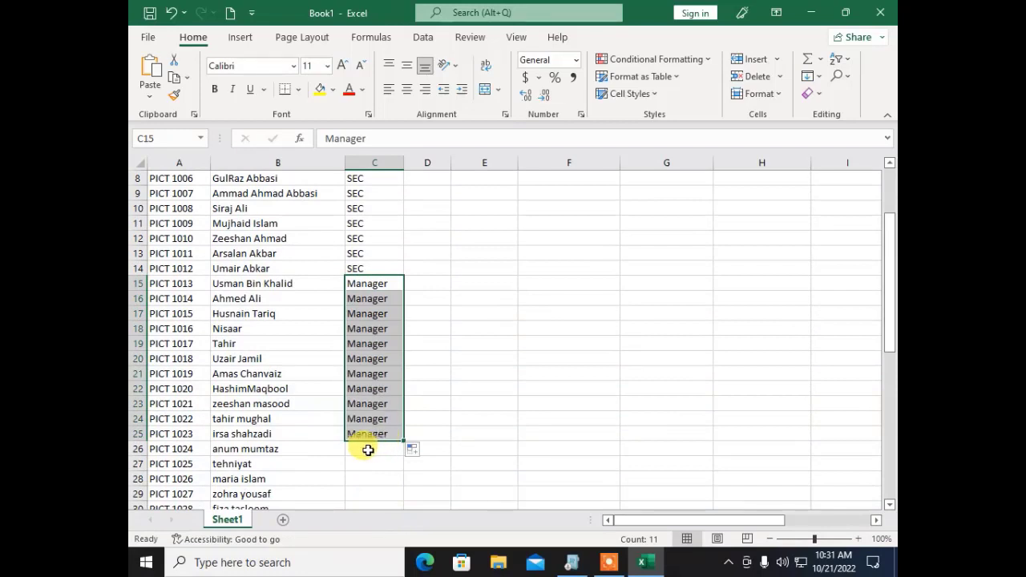
Enter the designation "Officer" in cell C26 and fill it down through C35
{"action": "left_click", "coordinate": [368, 449]}
{"action": "type", "text": "Officer"}
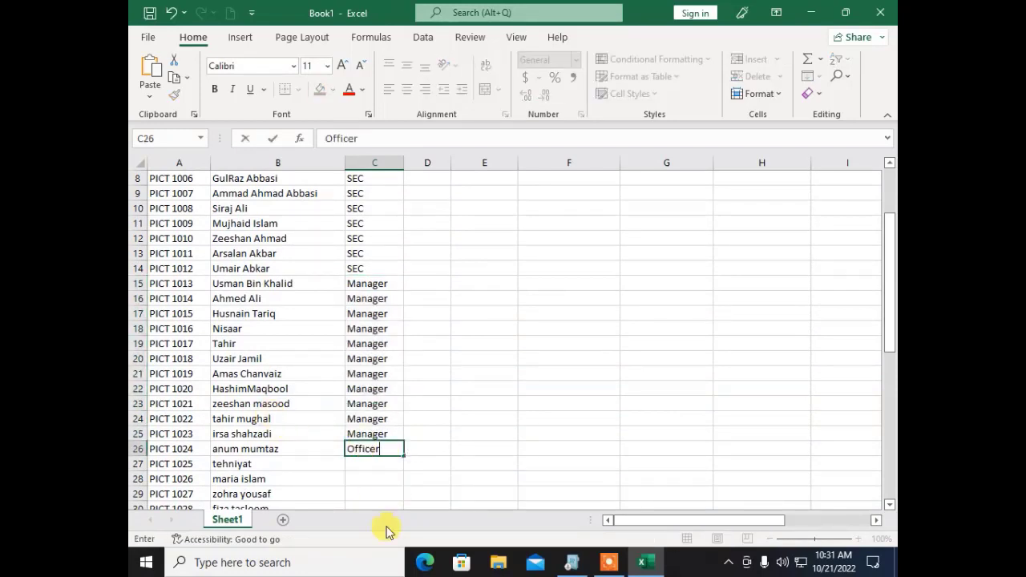
{"action": "left_click", "coordinate": [368, 477]}
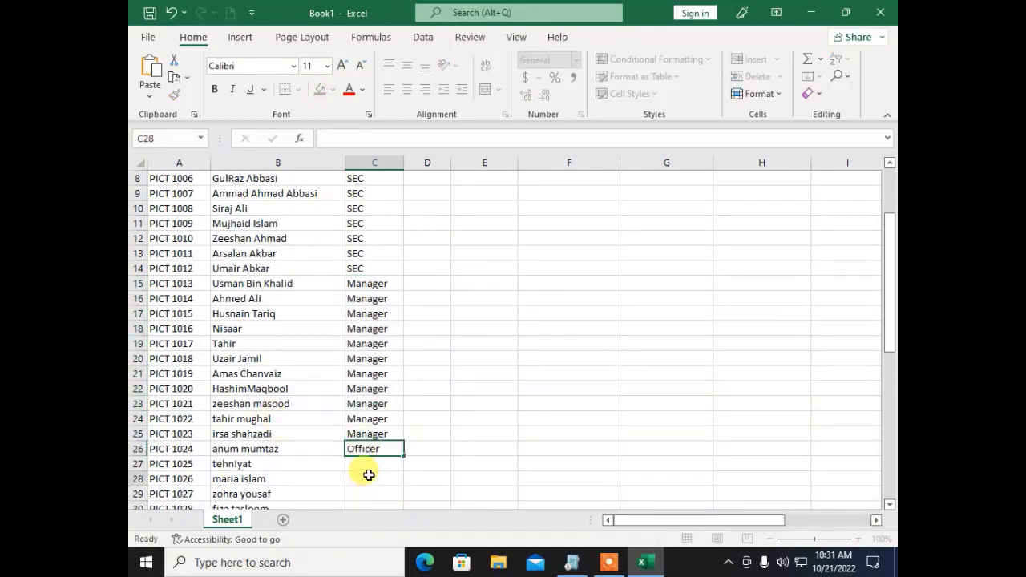
{"action": "left_click", "coordinate": [382, 450]}
{"action": "left_click_drag", "start_coordinate": [402, 455], "coordinate": [403, 315]}
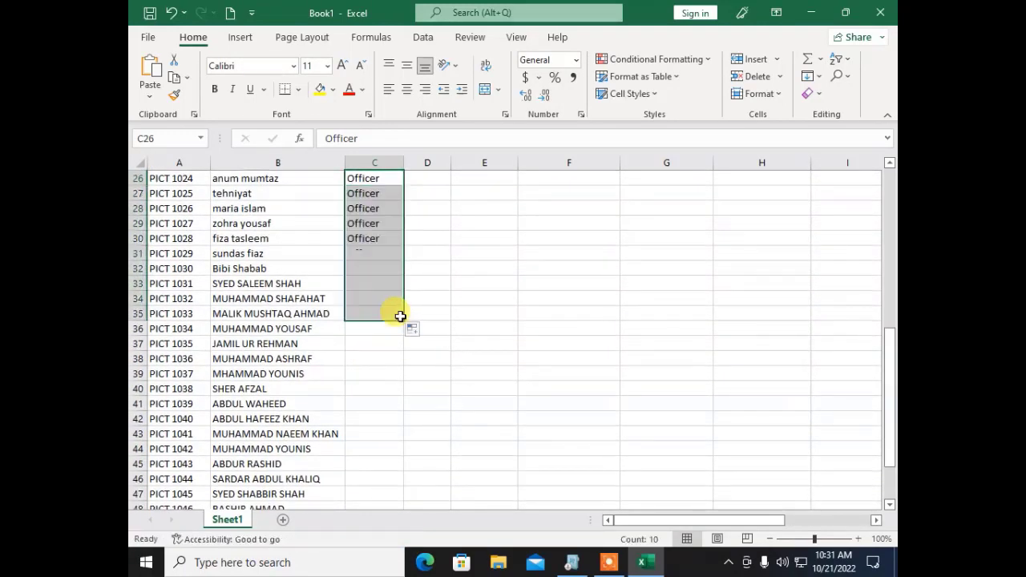
Enter the designation "Clerk" in cell C36 and fill it down through C44
{"action": "left_click", "coordinate": [360, 331]}
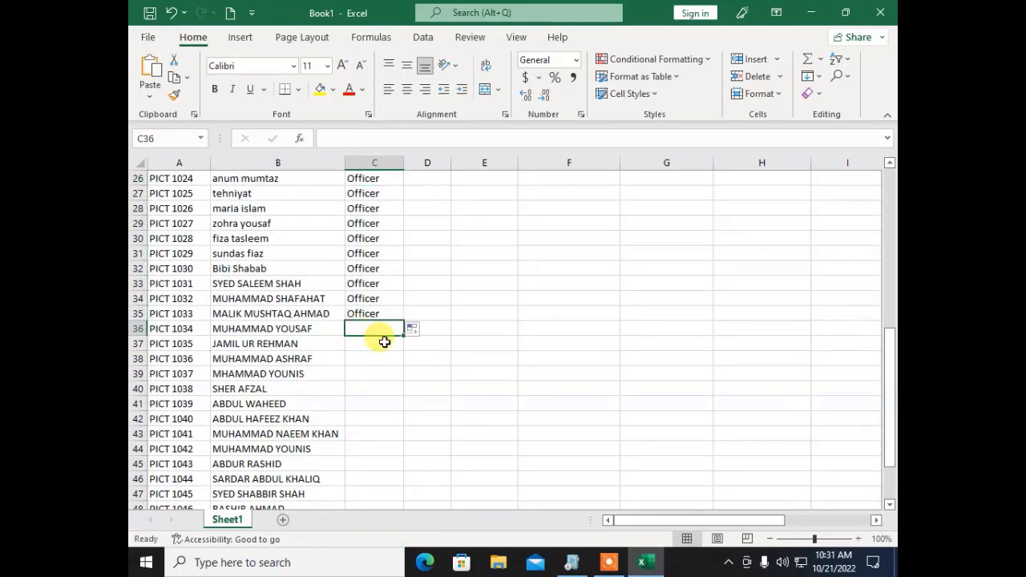
{"action": "type", "text": "Clerk"}
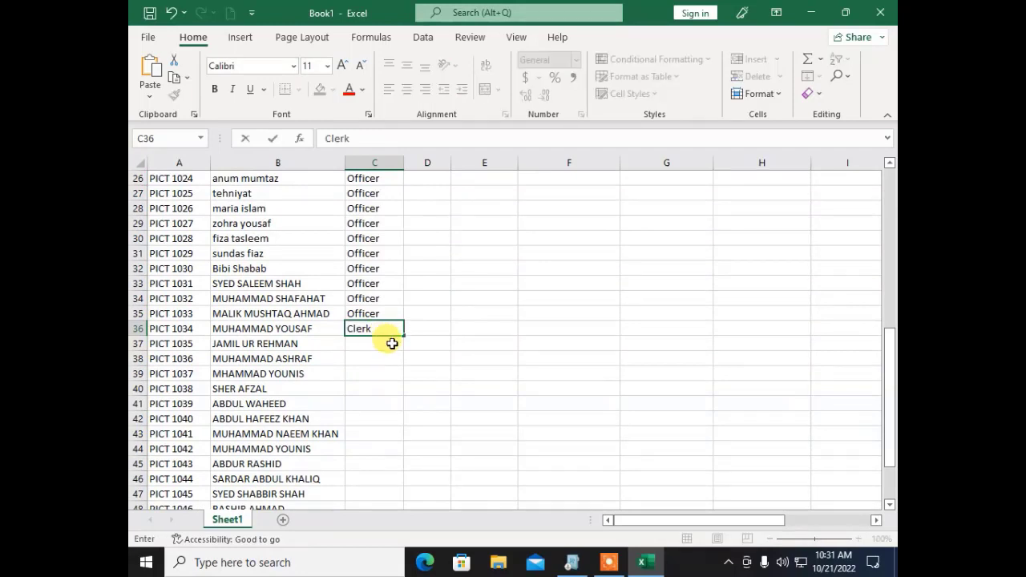
{"action": "key", "text": "Return"}
{"action": "left_click", "coordinate": [386, 328]}
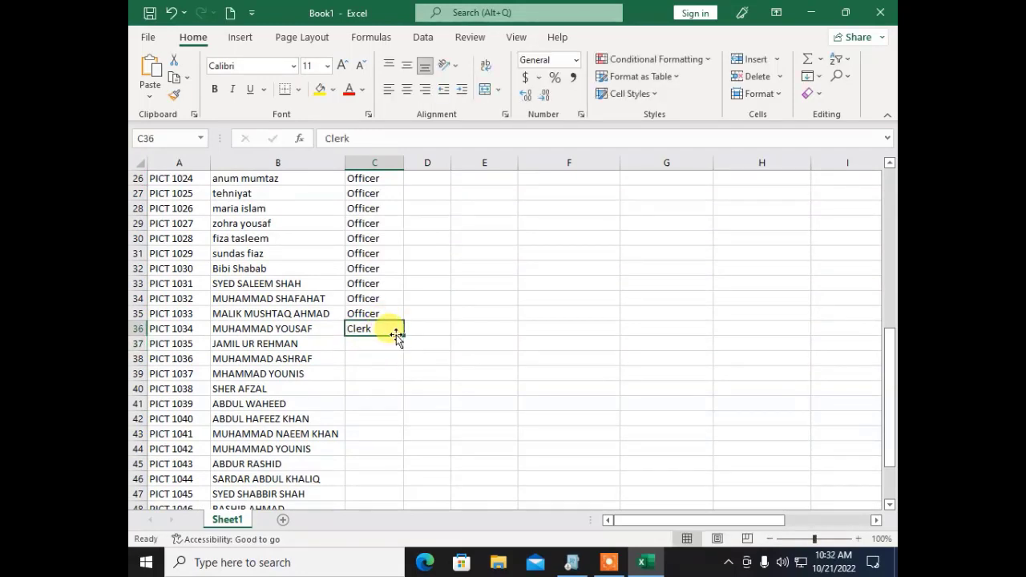
{"action": "left_click_drag", "start_coordinate": [403, 335], "coordinate": [398, 452]}
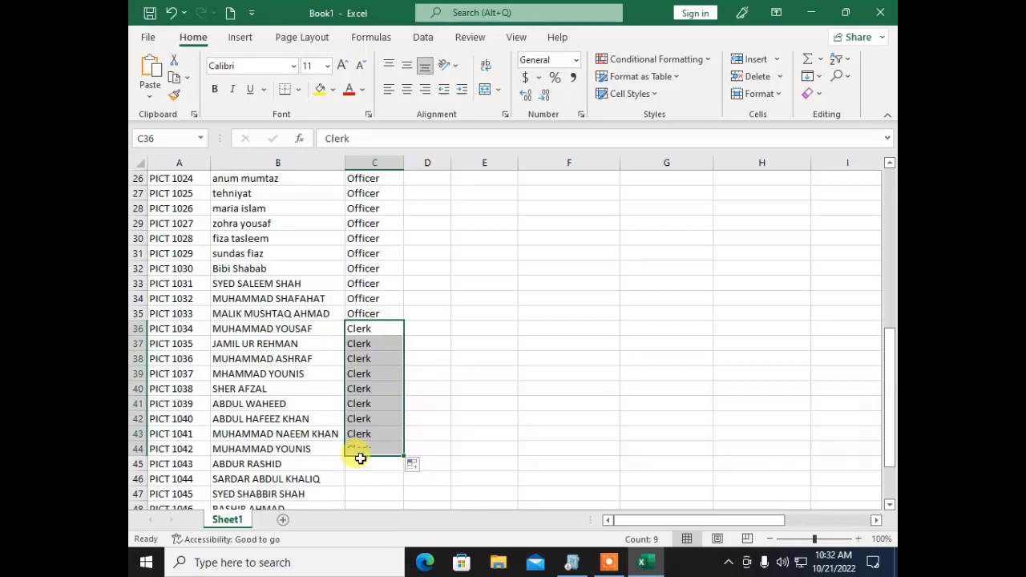
Enter the designation "Other" in cell C45 and fill it down to the last employee in row 52
{"action": "left_click", "coordinate": [361, 463]}
{"action": "type", "text": "Ot"}
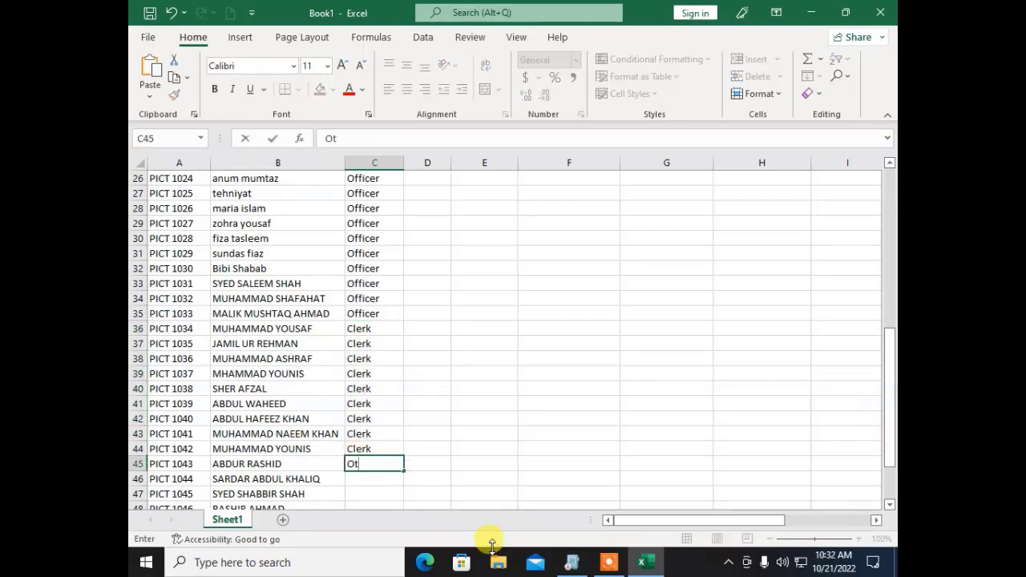
{"action": "type", "text": "her"}
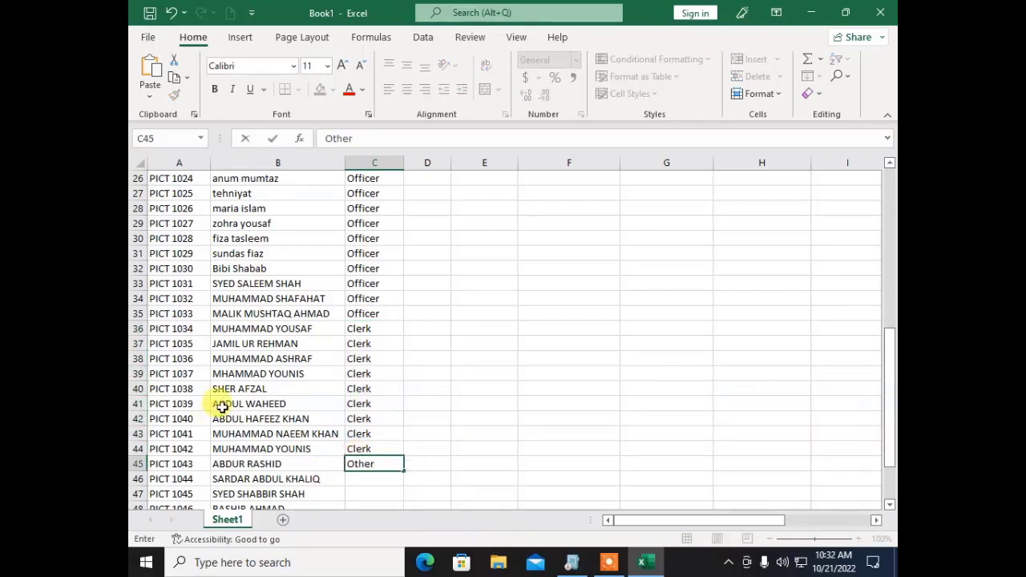
{"action": "left_click", "coordinate": [375, 473]}
{"action": "left_click", "coordinate": [373, 465]}
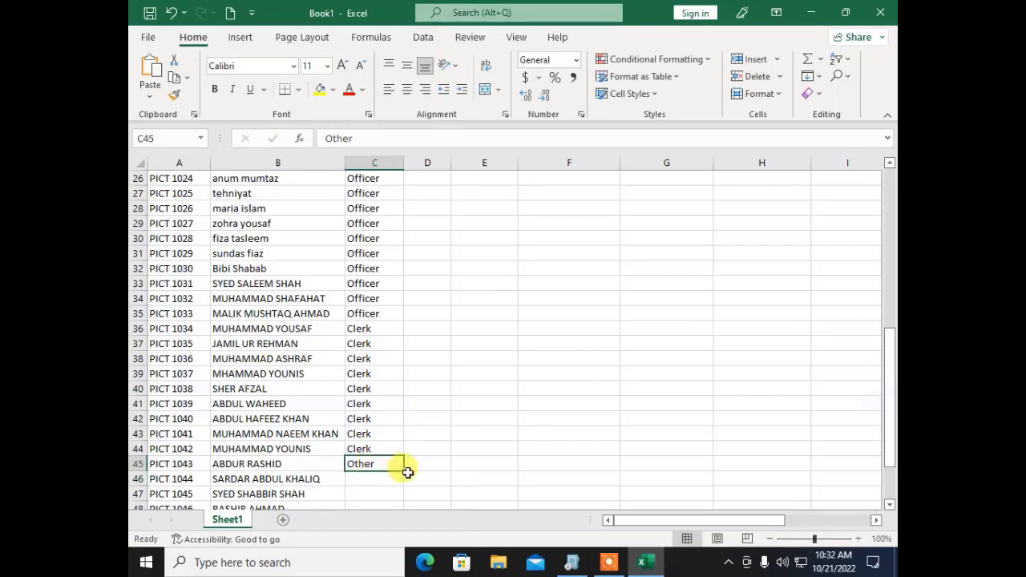
{"action": "double_click", "coordinate": [403, 471]}
{"action": "scroll", "coordinate": [339, 405], "scroll_direction": "down", "scroll_amount": 3}
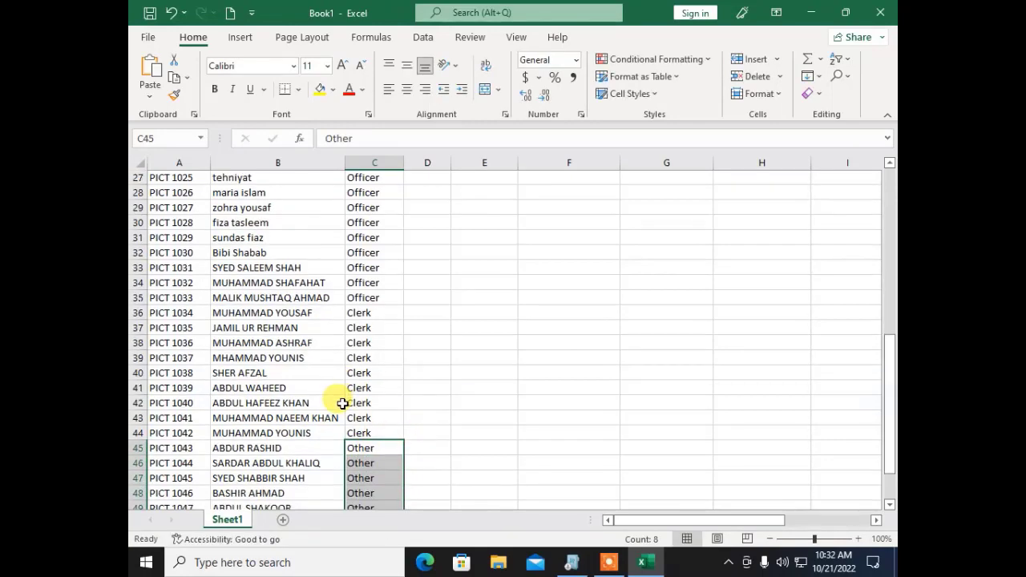
{"action": "scroll", "coordinate": [481, 411], "scroll_direction": "up", "scroll_amount": 11}
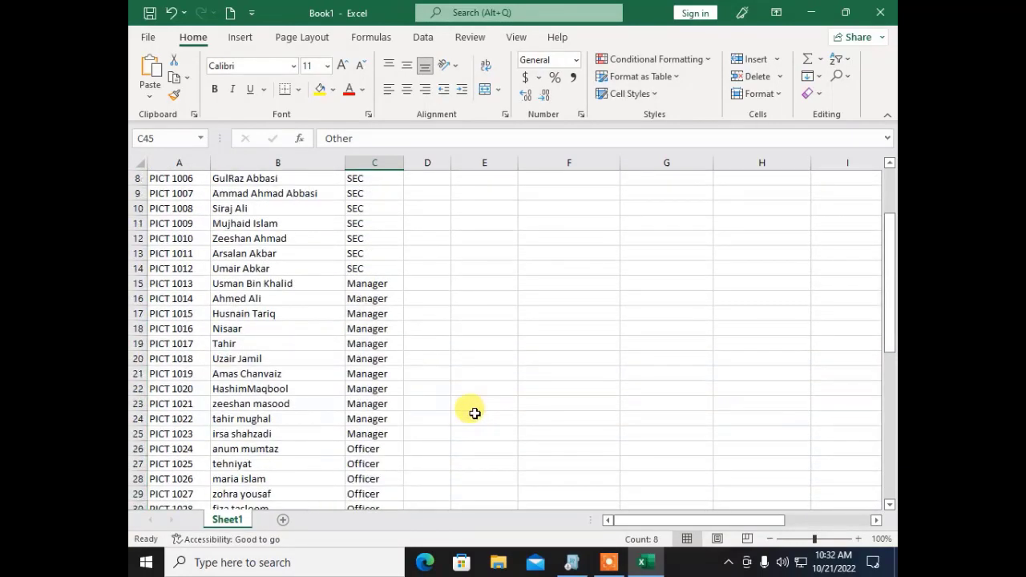
Enter a Basic Pay of 90000 in cell D3 and 89000 in cell D4
{"action": "left_click", "coordinate": [428, 207]}
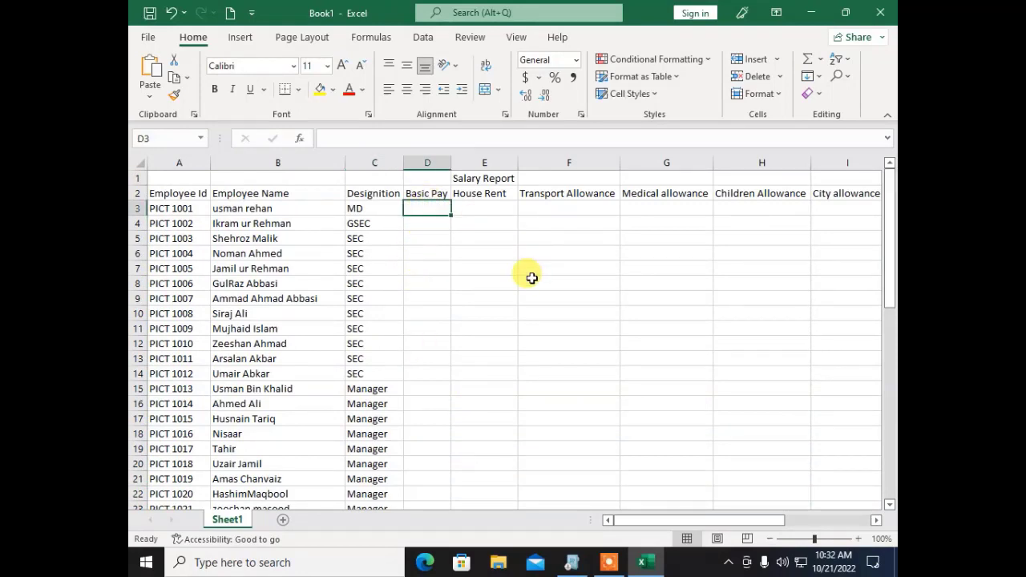
{"action": "type", "text": "90000"}
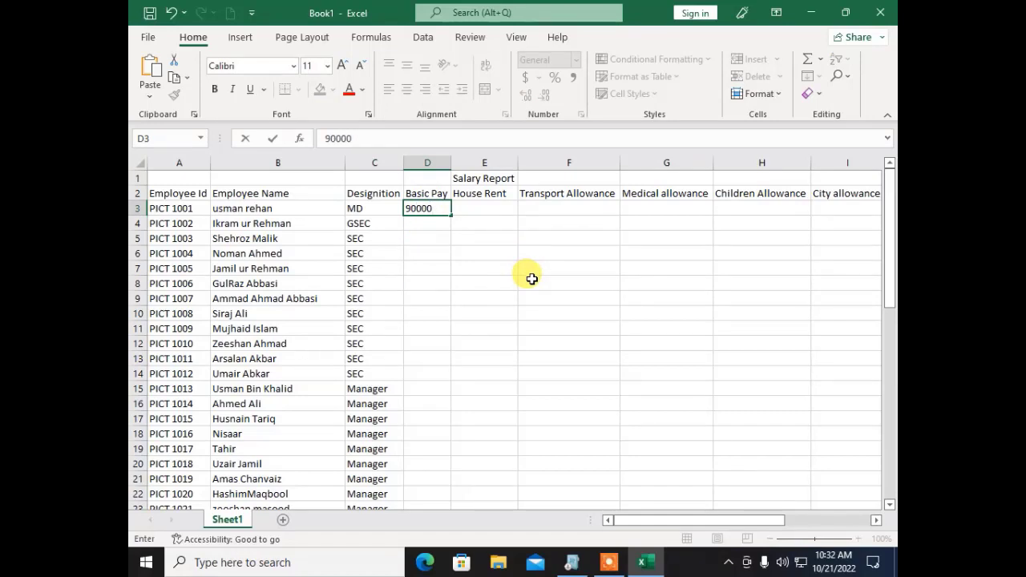
{"action": "key", "text": "Return"}
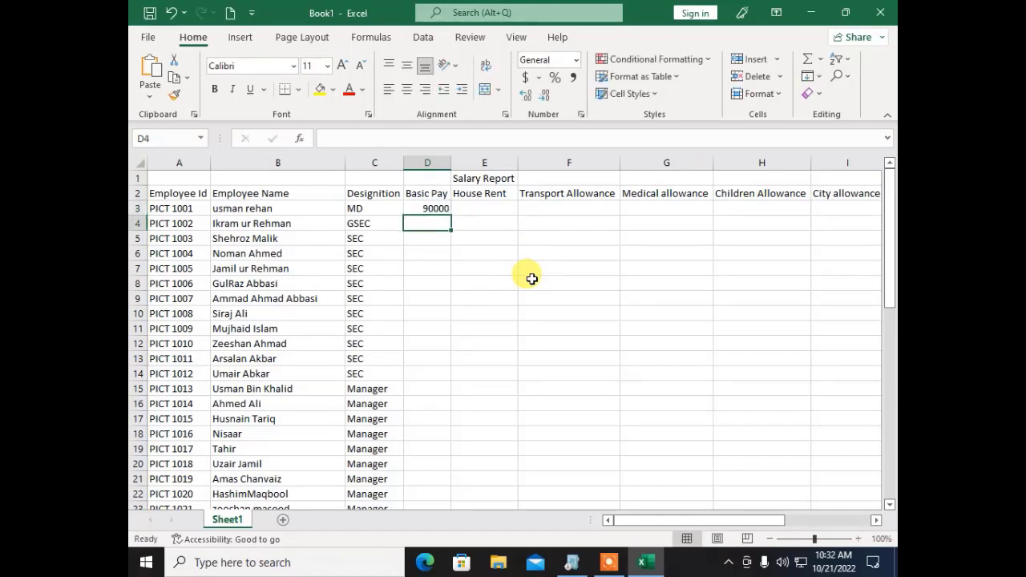
{"action": "type", "text": "89000"}
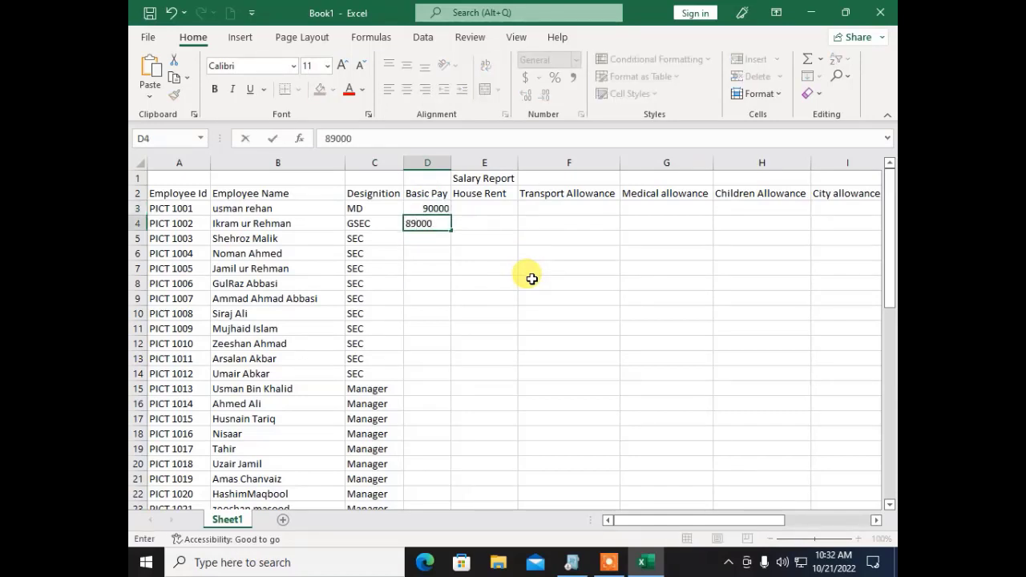
{"action": "key", "text": "Return"}
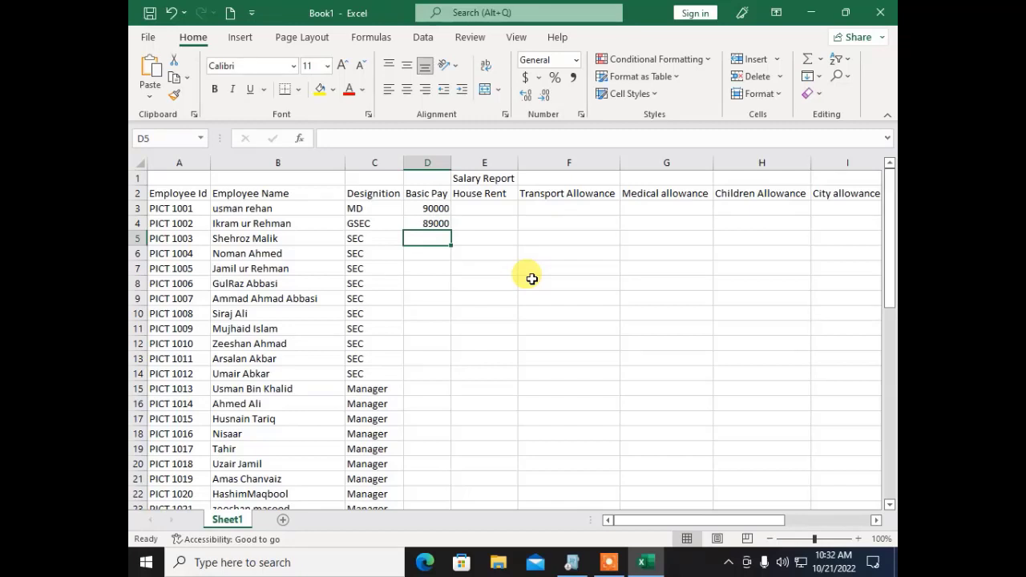
Extend the Basic Pay series from D3:D4 down to the last employee in row 52
{"action": "key", "text": "Up"}
{"action": "key", "text": "Up"}
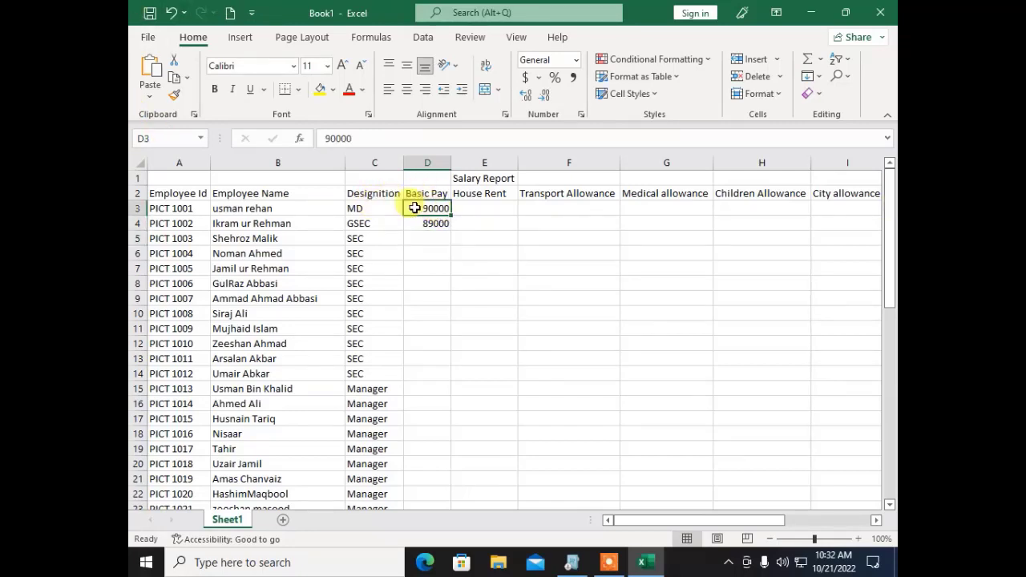
{"action": "left_click_drag", "start_coordinate": [414, 208], "coordinate": [415, 224]}
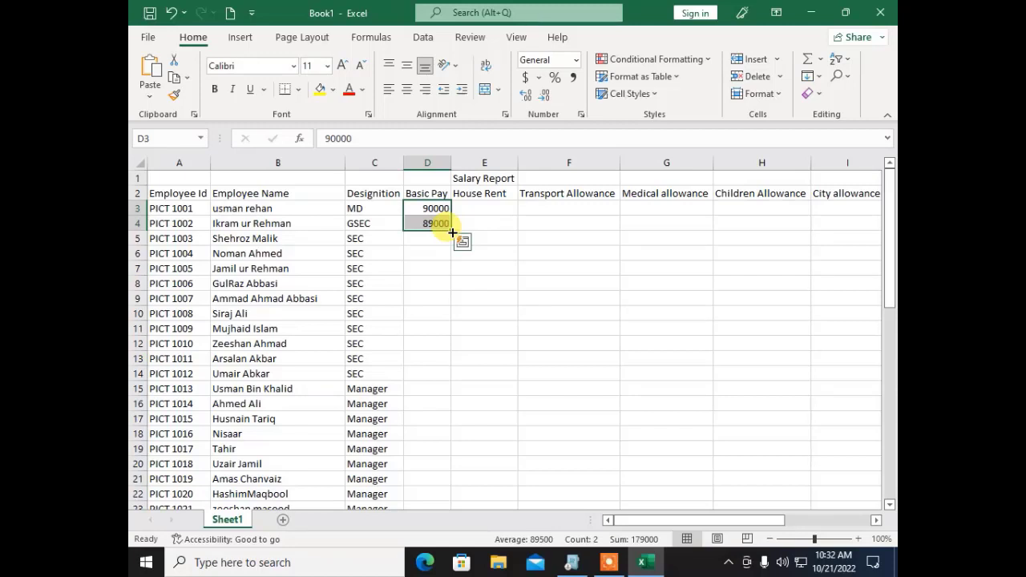
{"action": "left_click", "coordinate": [421, 207]}
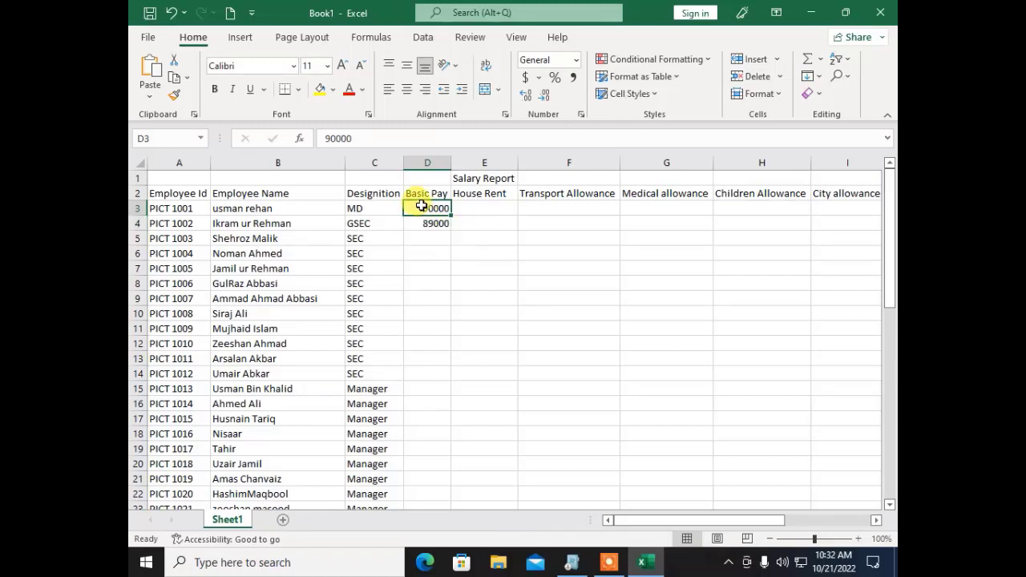
{"action": "left_click_drag", "start_coordinate": [422, 206], "coordinate": [427, 221]}
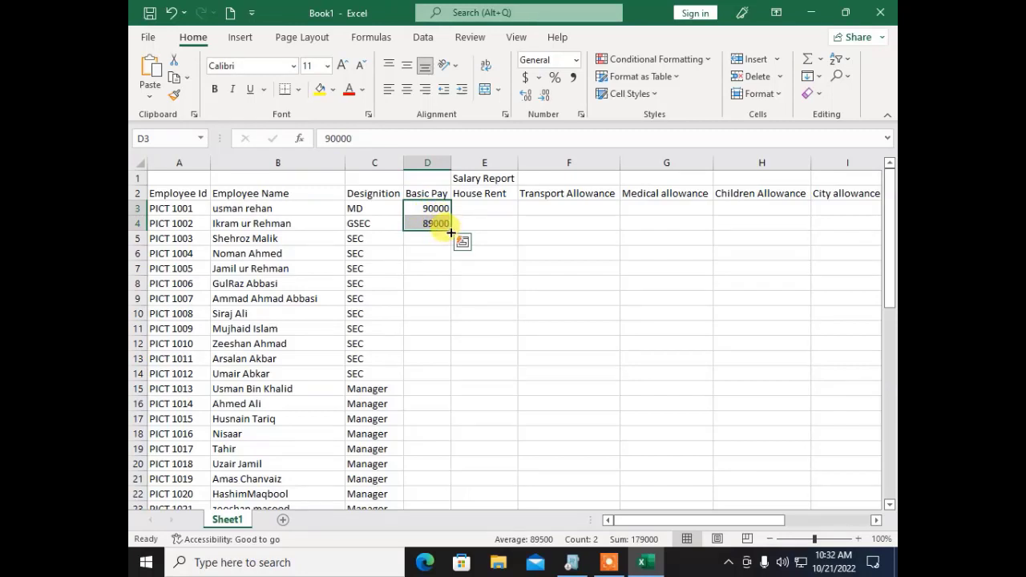
{"action": "double_click", "coordinate": [450, 231]}
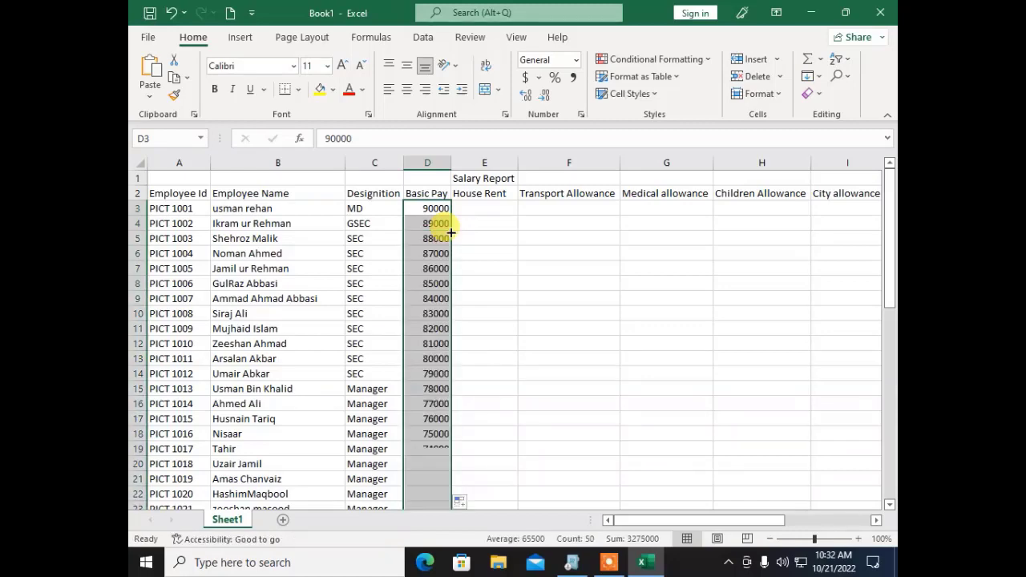
{"action": "scroll", "coordinate": [445, 337], "scroll_direction": "down", "scroll_amount": 12}
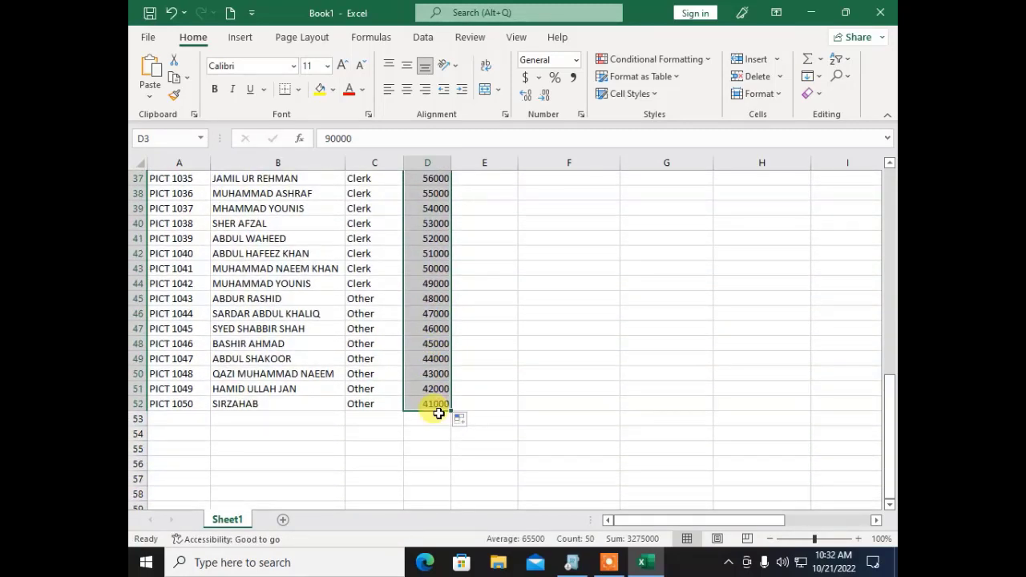
{"action": "left_click", "coordinate": [438, 388]}
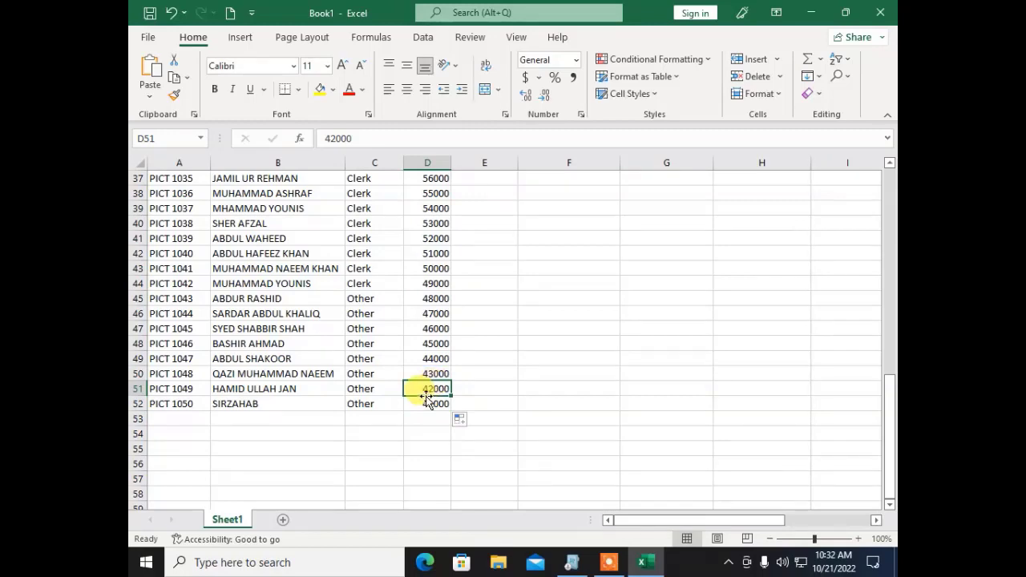
Calculate the first employee's House Rent in cell E3 as 10% of Basic Pay with =D3*10%
{"action": "scroll", "coordinate": [437, 303], "scroll_direction": "up", "scroll_amount": 9}
{"action": "scroll", "coordinate": [437, 301], "scroll_direction": "up", "scroll_amount": 3}
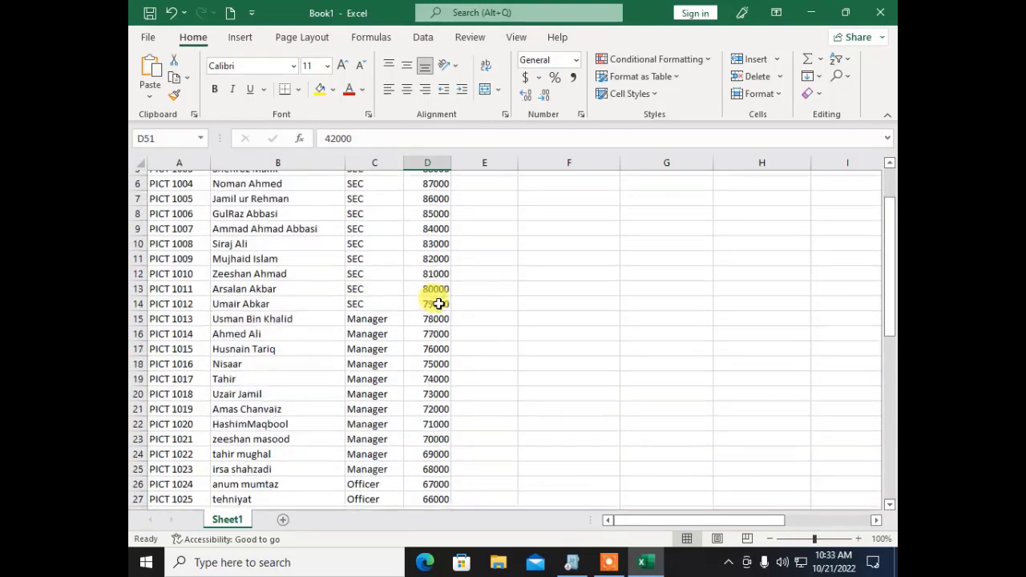
{"action": "left_click", "coordinate": [467, 210]}
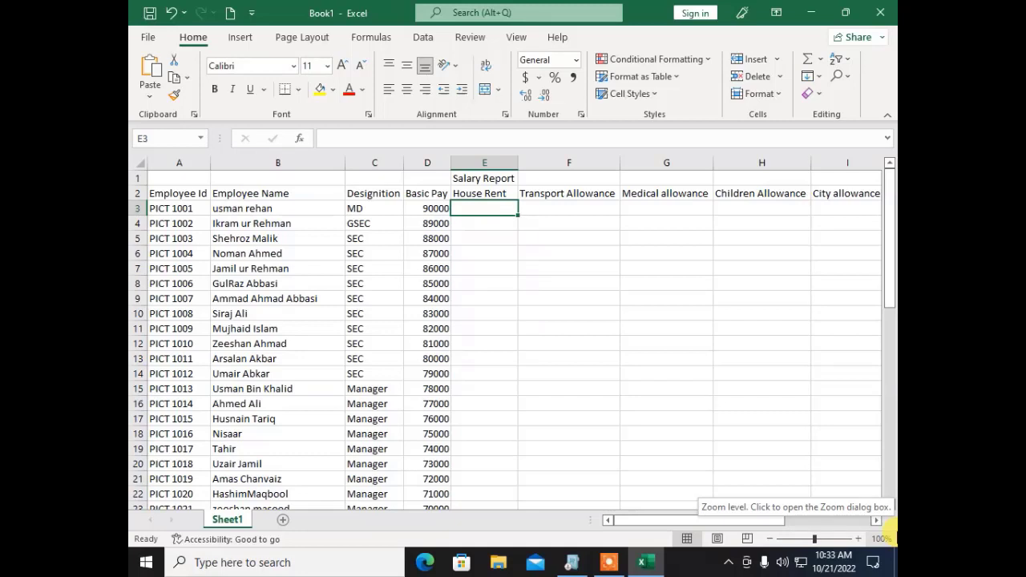
{"action": "key", "text": "Left"}
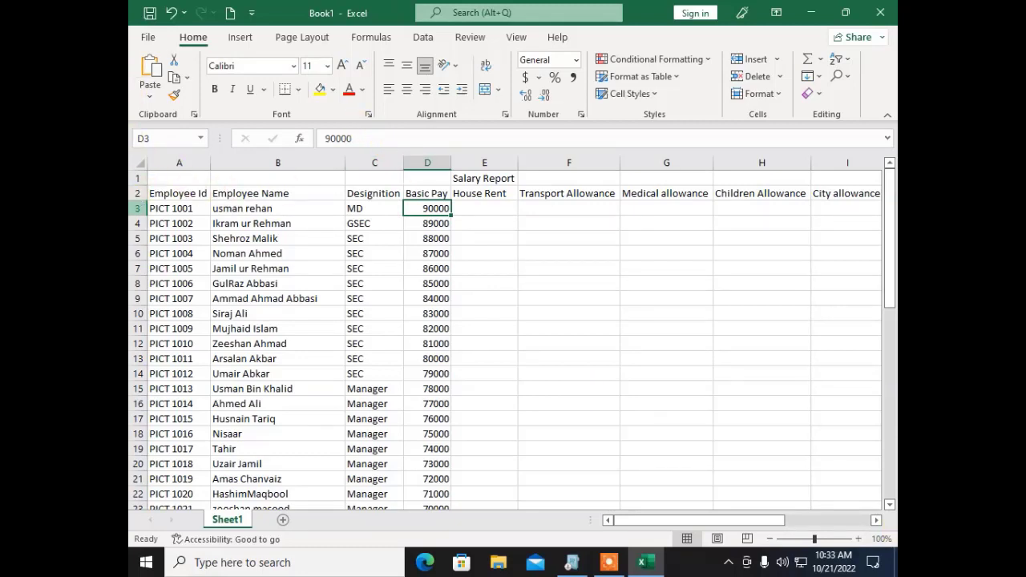
{"action": "left_click", "coordinate": [471, 207]}
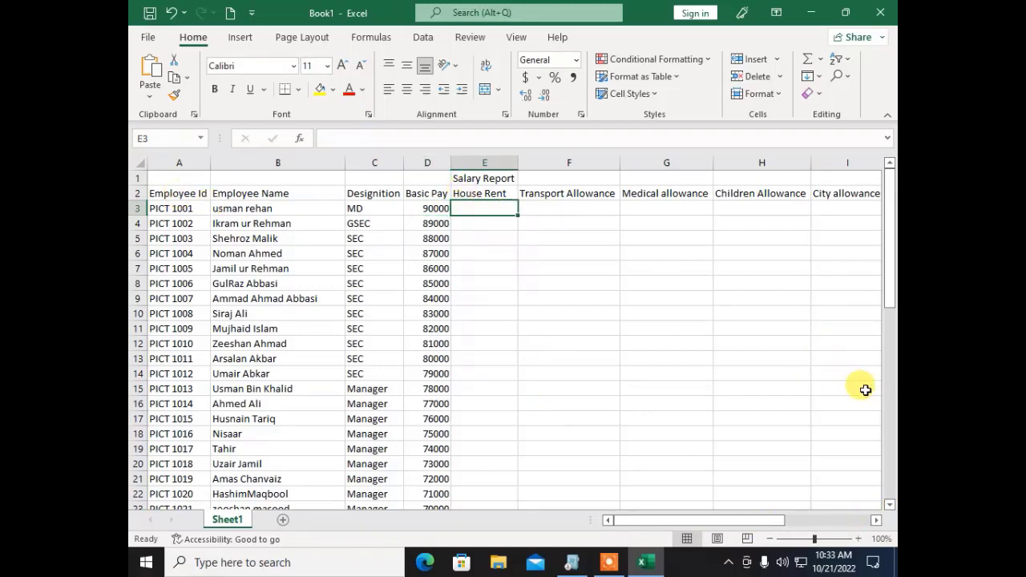
{"action": "type", "text": "=d"}
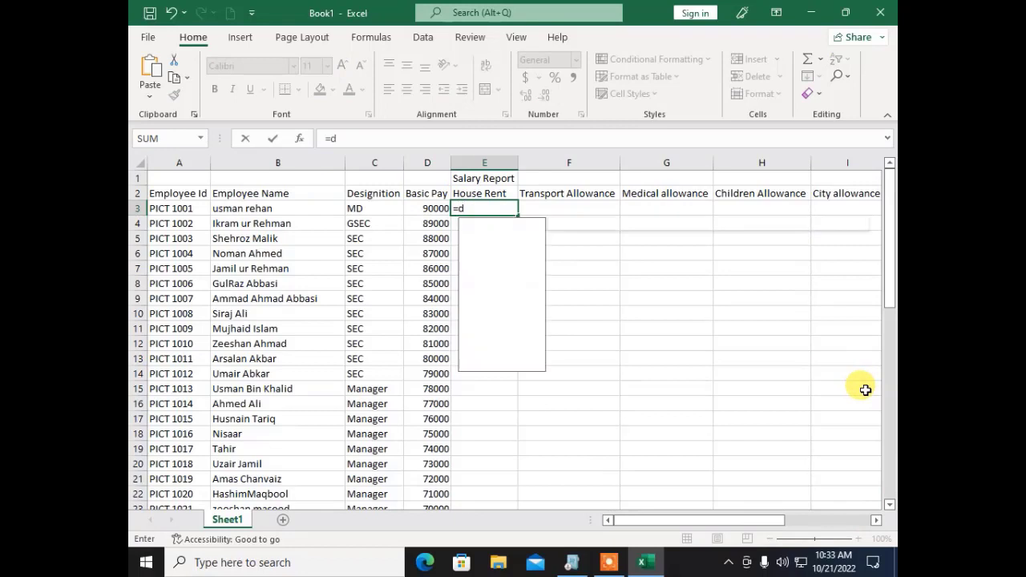
{"action": "type", "text": "3"}
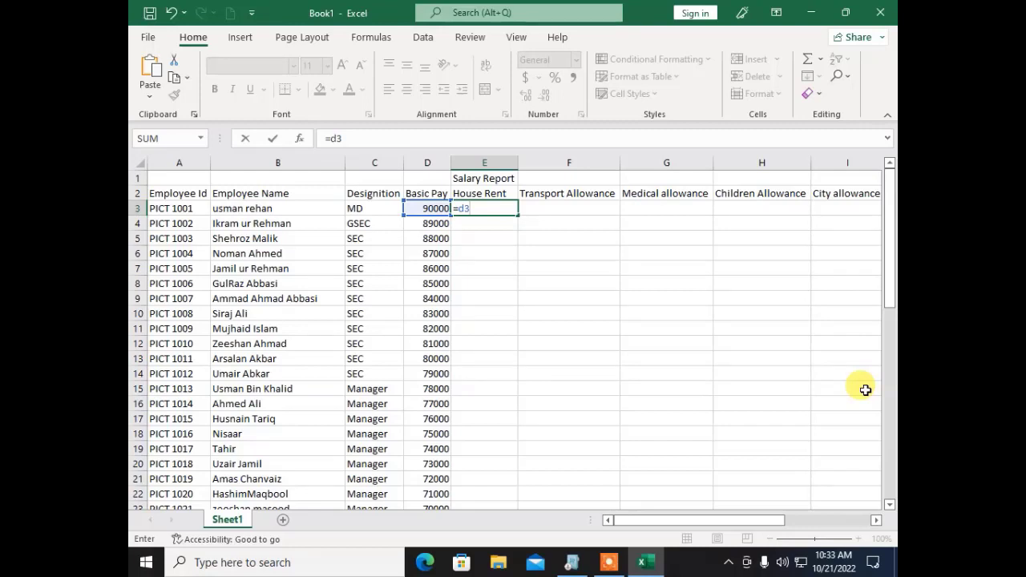
{"action": "type", "text": "*10%"}
{"action": "key", "text": "Return"}
Calculate the Transport Allowance in cell F3 as 15% of Basic Pay with =D3*15%
{"action": "key", "text": "Up"}
{"action": "key", "text": "Right"}
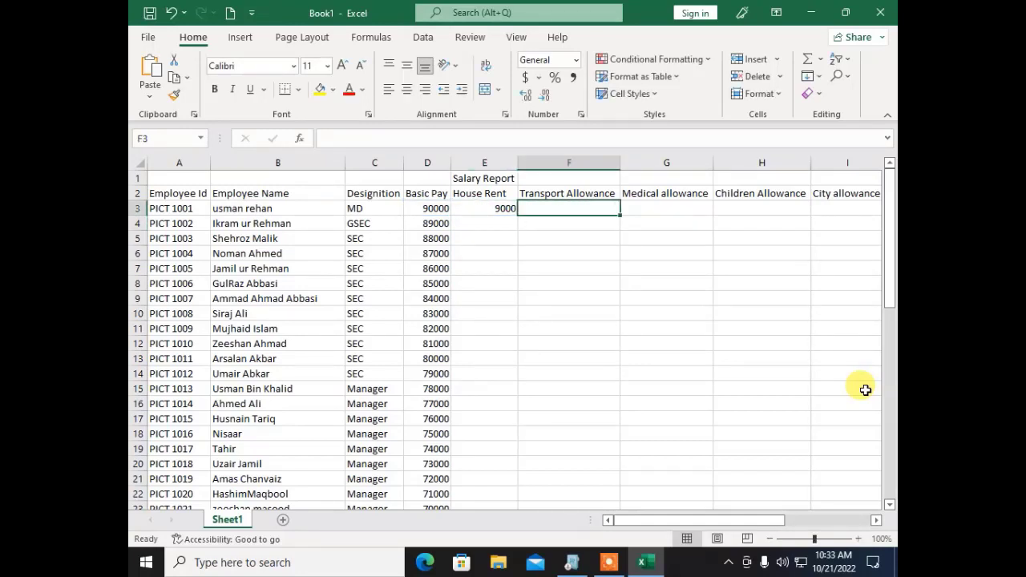
{"action": "type", "text": "=d3*15"}
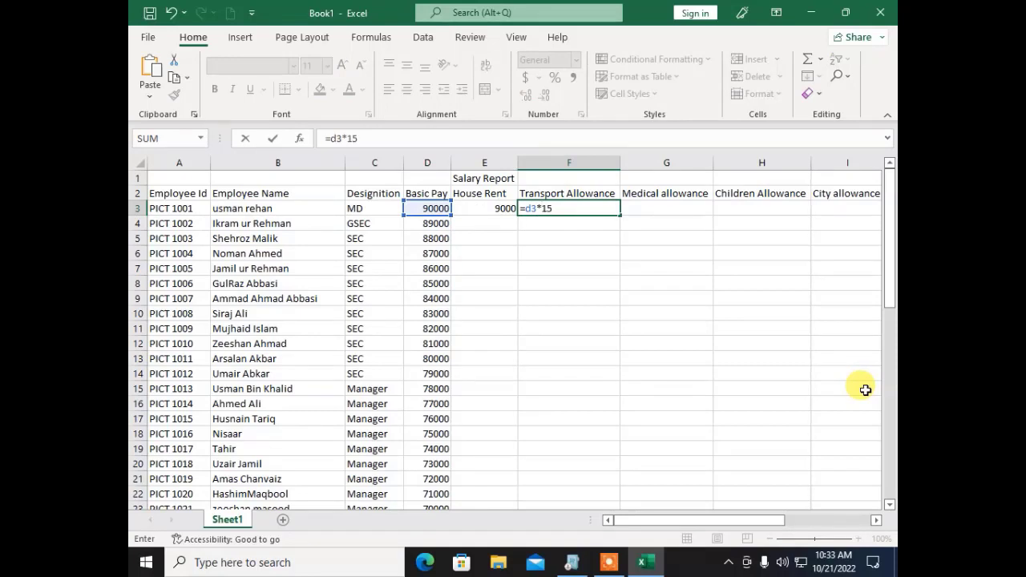
{"action": "type", "text": "%"}
{"action": "key", "text": "Return"}
Calculate the Medical allowance in cell G3 as 12% of Basic Pay with =D3*12%
{"action": "key", "text": "Up"}
{"action": "key", "text": "Right"}
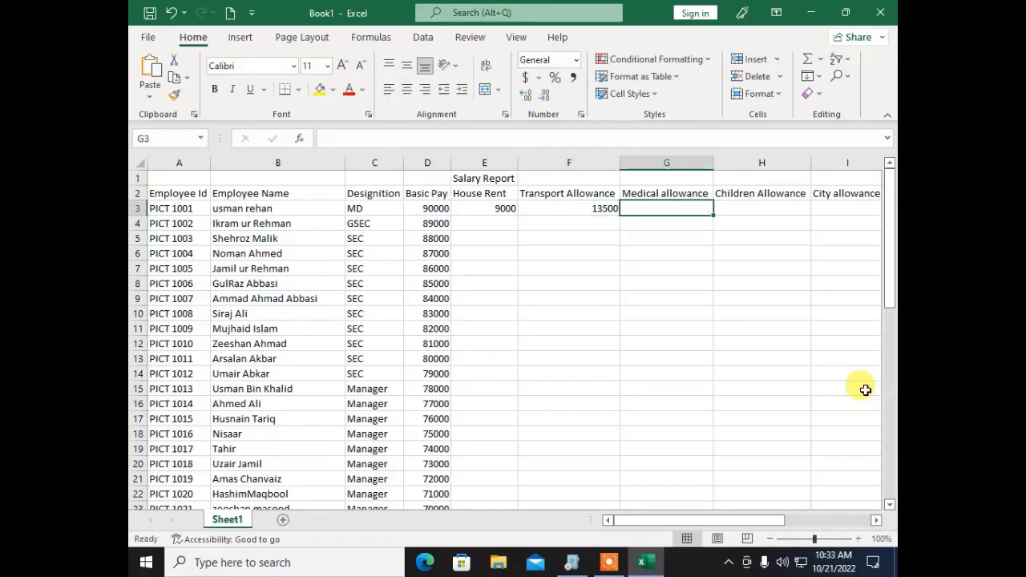
{"action": "type", "text": "=d3*12%"}
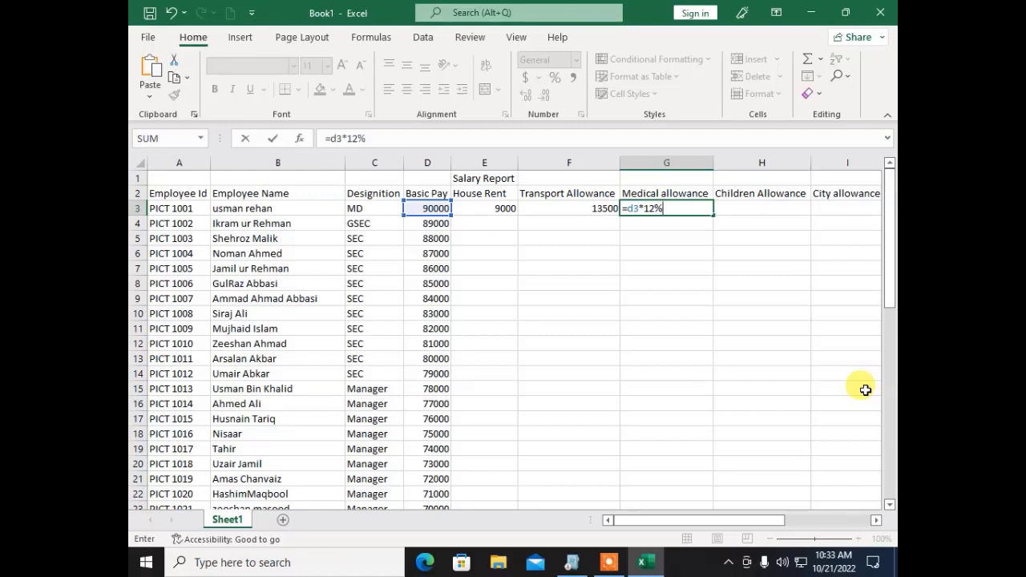
{"action": "key", "text": "Return"}
Calculate the Children Allowance in cell H3 as 10% of Basic Pay with =D3*10%
{"action": "key", "text": "Up"}
{"action": "key", "text": "Right"}
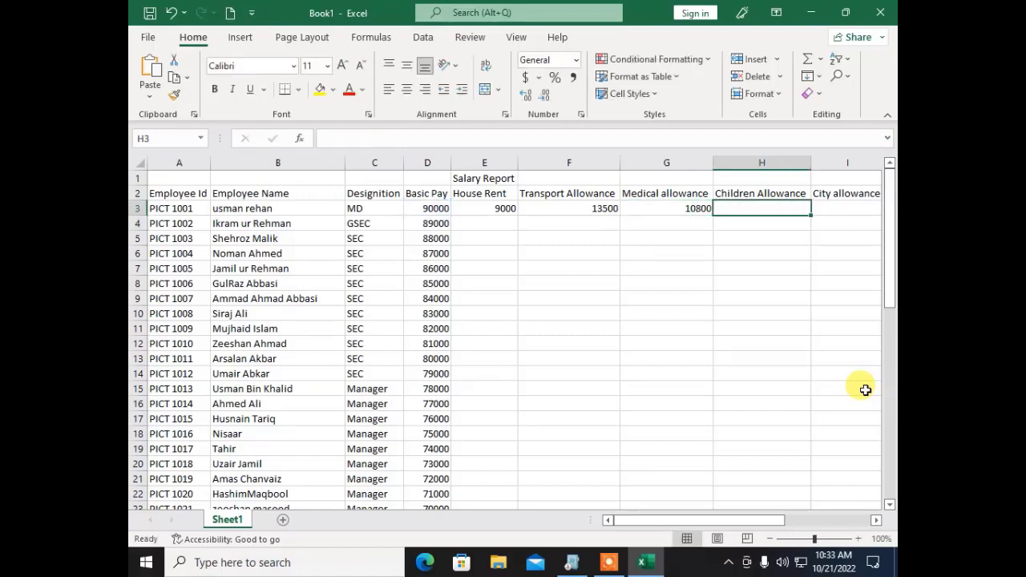
{"action": "type", "text": "=d3*"}
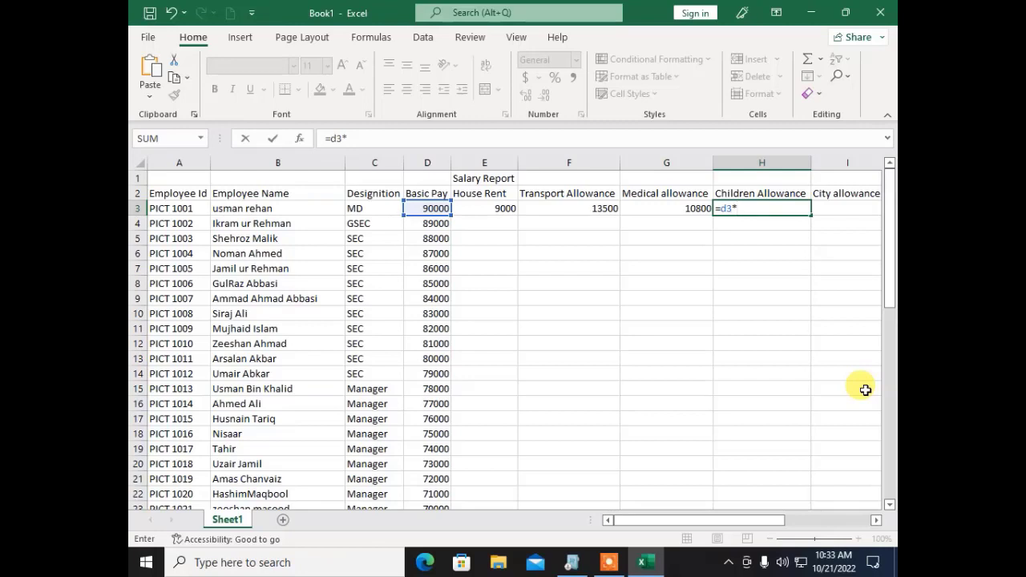
{"action": "type", "text": "10%"}
{"action": "key", "text": "Return"}
Calculate the City allowance in cell I3 as 13% of Basic Pay with =D3*13%
{"action": "key", "text": "Up"}
{"action": "key", "text": "Right"}
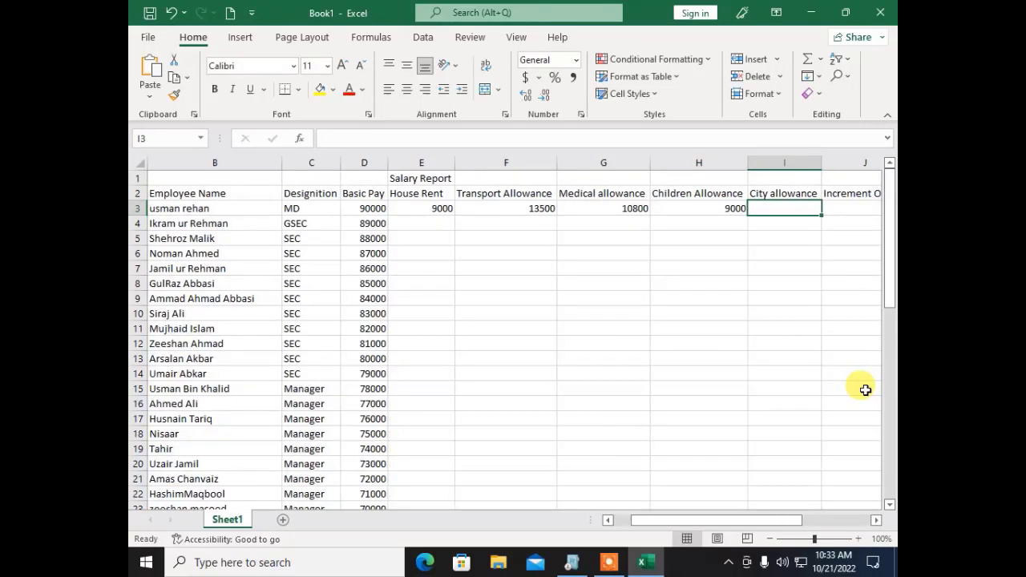
{"action": "type", "text": "=d3"}
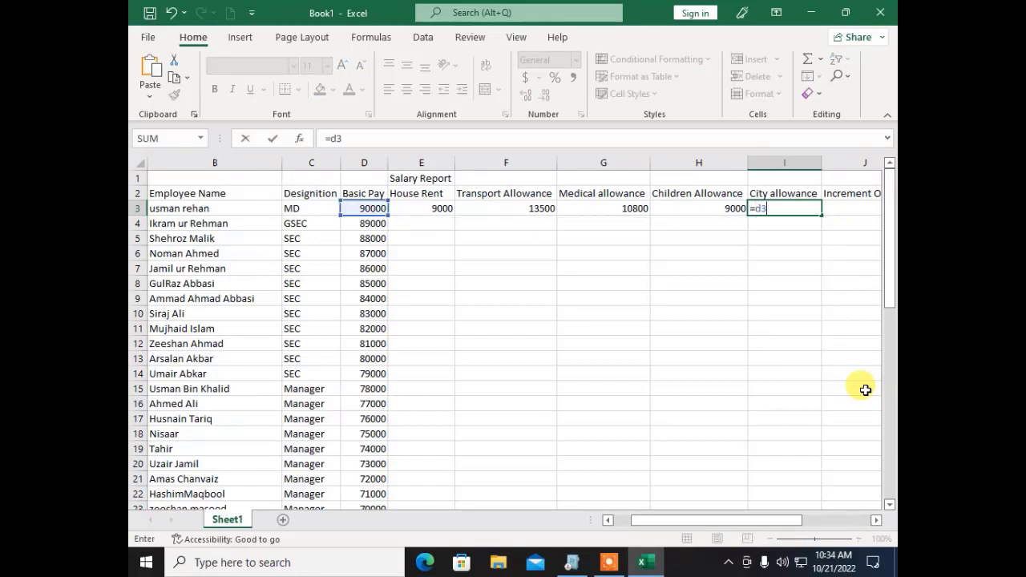
{"action": "type", "text": "*13%"}
{"action": "key", "text": "Tab"}
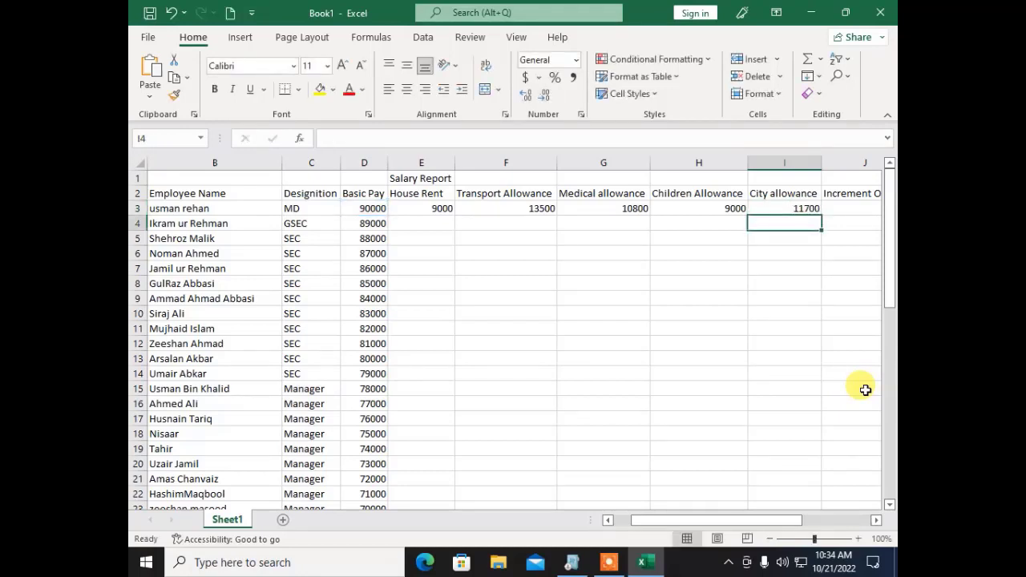
Calculate the Increment Of Pay in cell J3 as 5% of Basic Pay with =D3*5%
{"action": "type", "text": "=d3*5"}
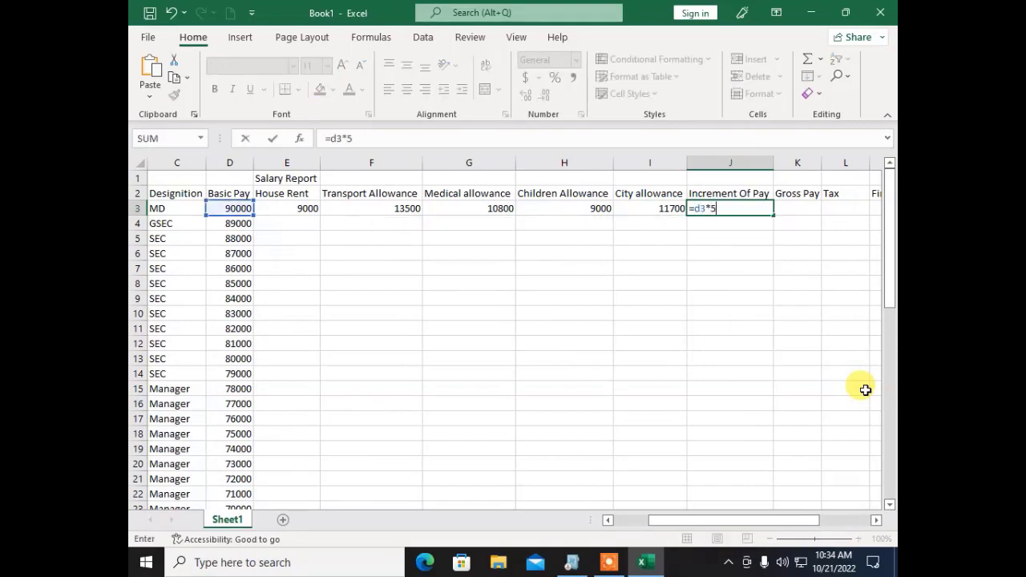
{"action": "type", "text": "%"}
{"action": "key", "text": "Return"}
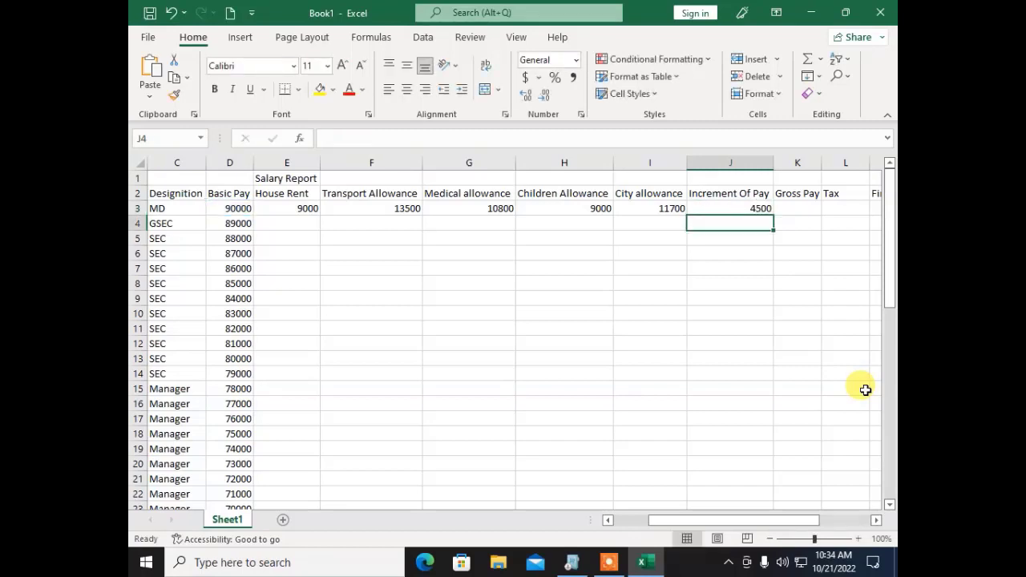
Review the amounts from Basic Pay to Increment Of Pay in D3:J3, and go to the Gross Pay cell K3
{"action": "key", "text": "Up"}
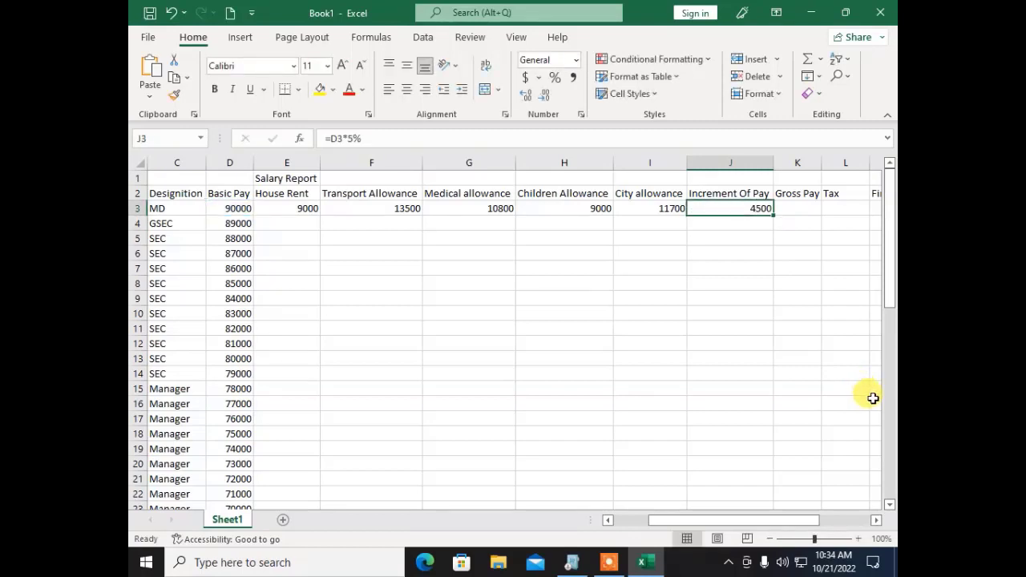
{"action": "key", "text": "shift+Left"}
{"action": "key", "text": "shift+Left"}
{"action": "key", "text": "shift+Left"}
{"action": "key", "text": "shift+Left"}
{"action": "key", "text": "shift+Left"}
{"action": "key", "text": "shift+Left"}
{"action": "key", "text": "shift+Left"}
{"action": "key", "text": "shift+Right"}
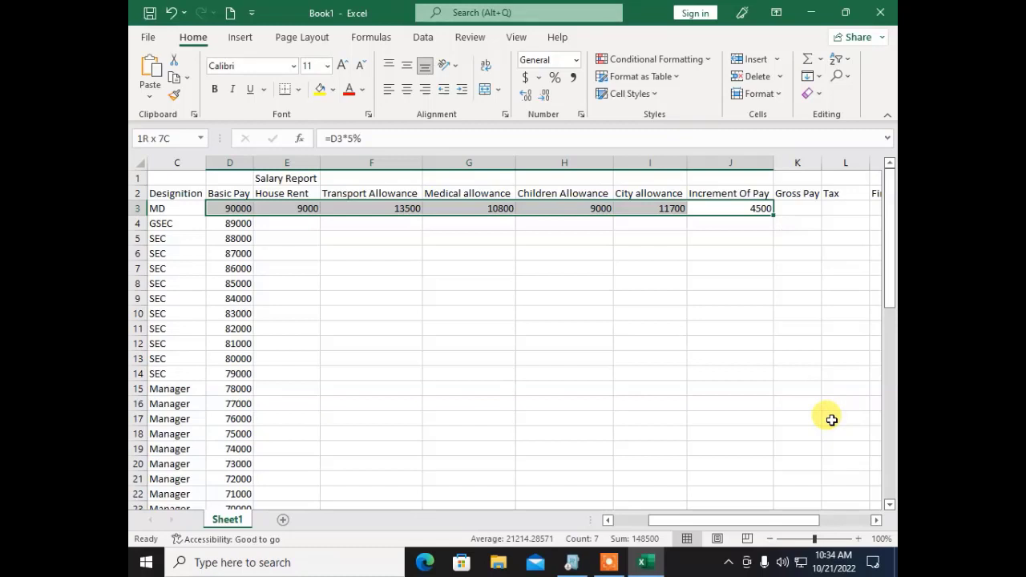
{"action": "key", "text": "Right"}
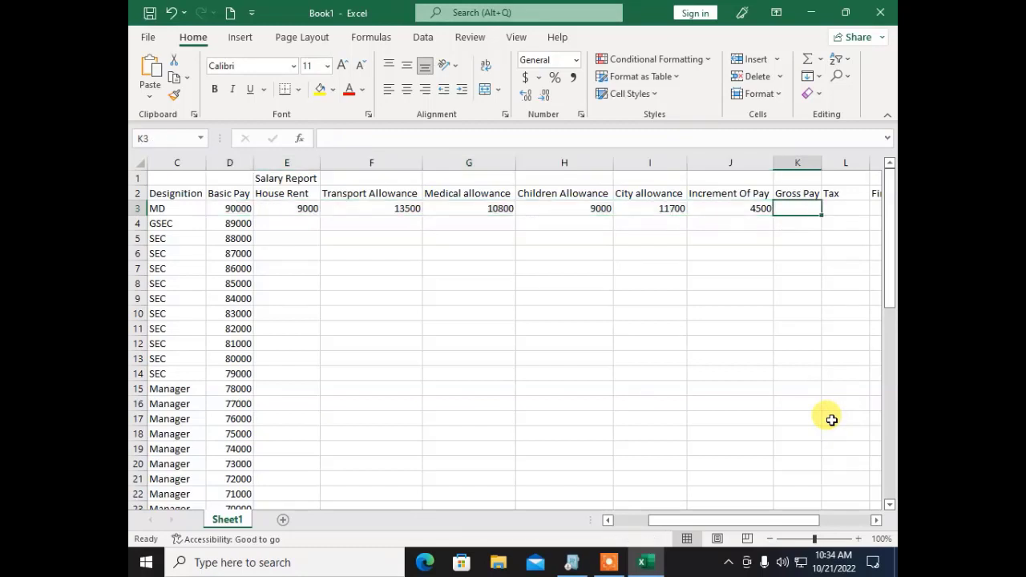
{"action": "key", "text": "Right"}
{"action": "key", "text": "Left"}
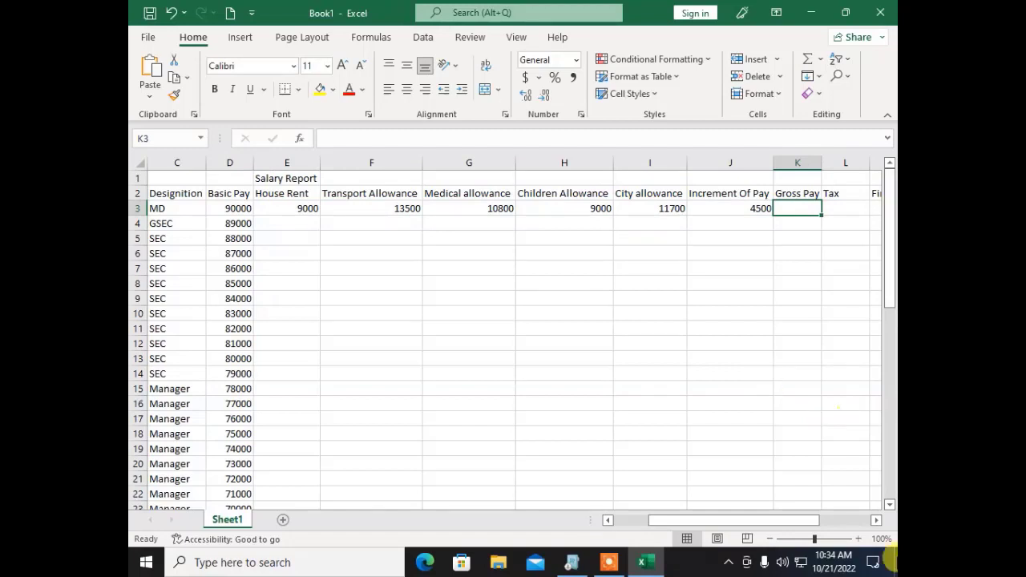
{"action": "left_click", "coordinate": [608, 562]}
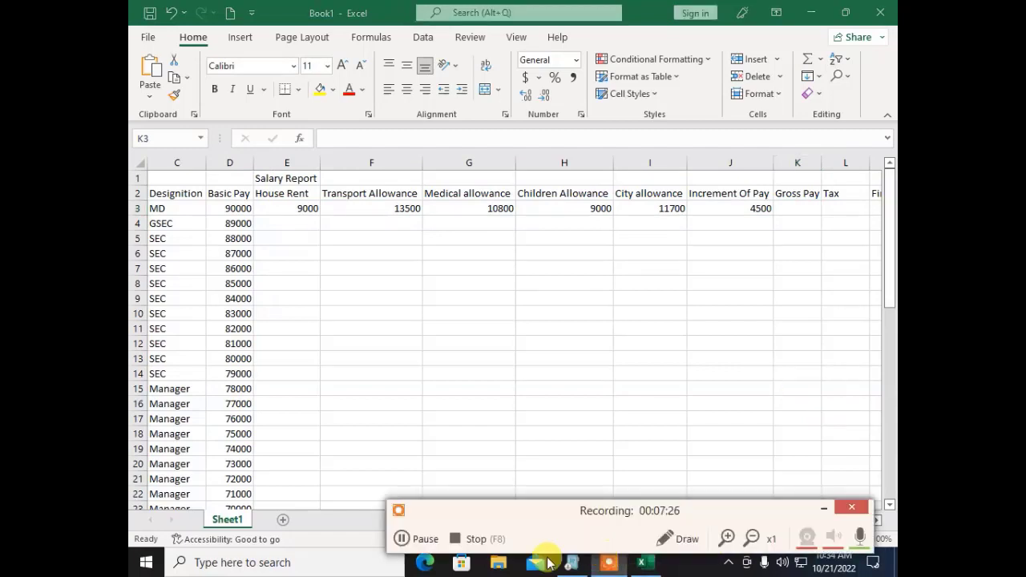
{"action": "left_click", "coordinate": [418, 544]}
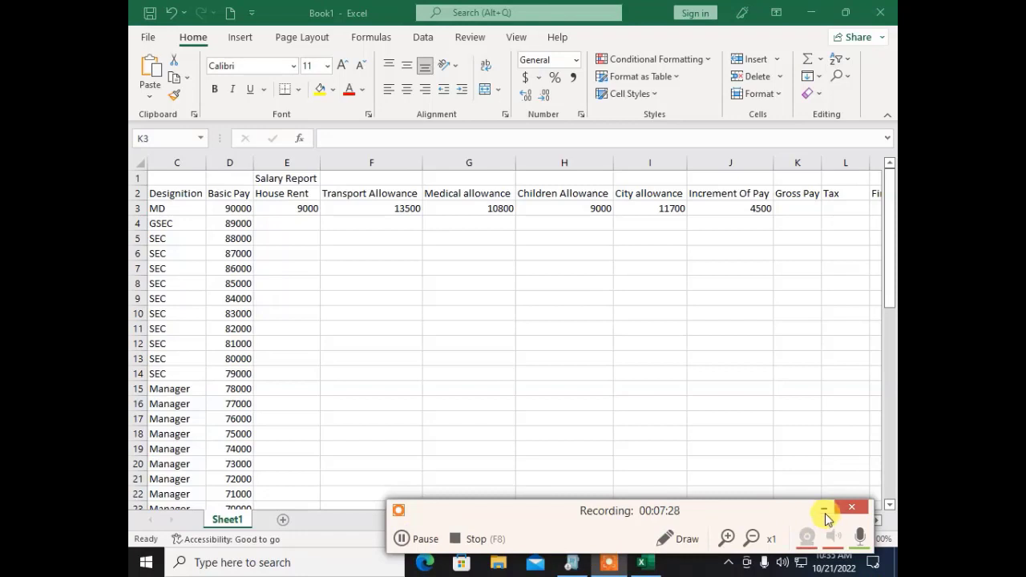
{"action": "left_click", "coordinate": [823, 510]}
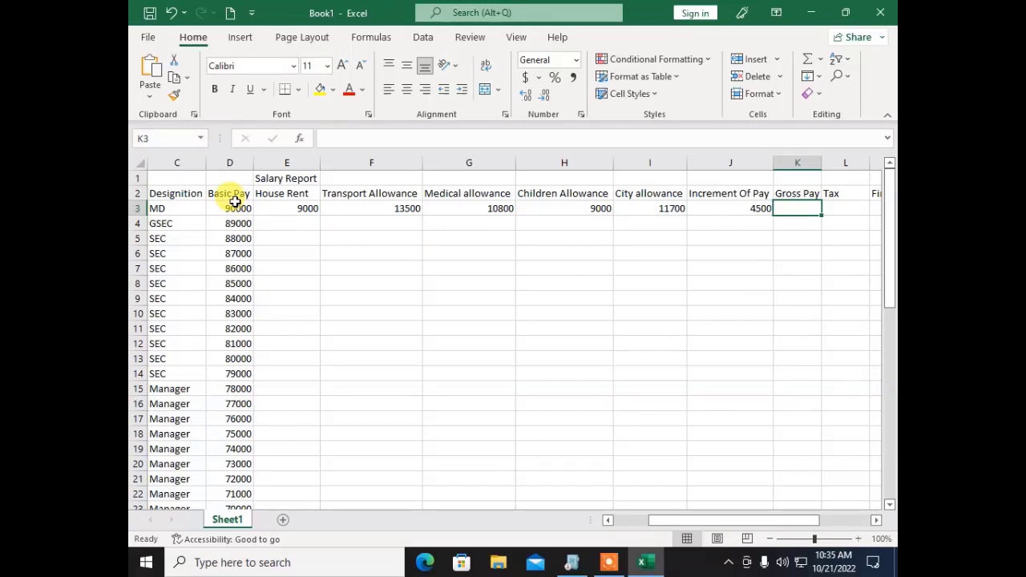
Calculate the Gross Pay in cell K3 by summing Basic Pay through Increment Of Pay with =SUM(D3:J3)
{"action": "type", "text": "=sum("}
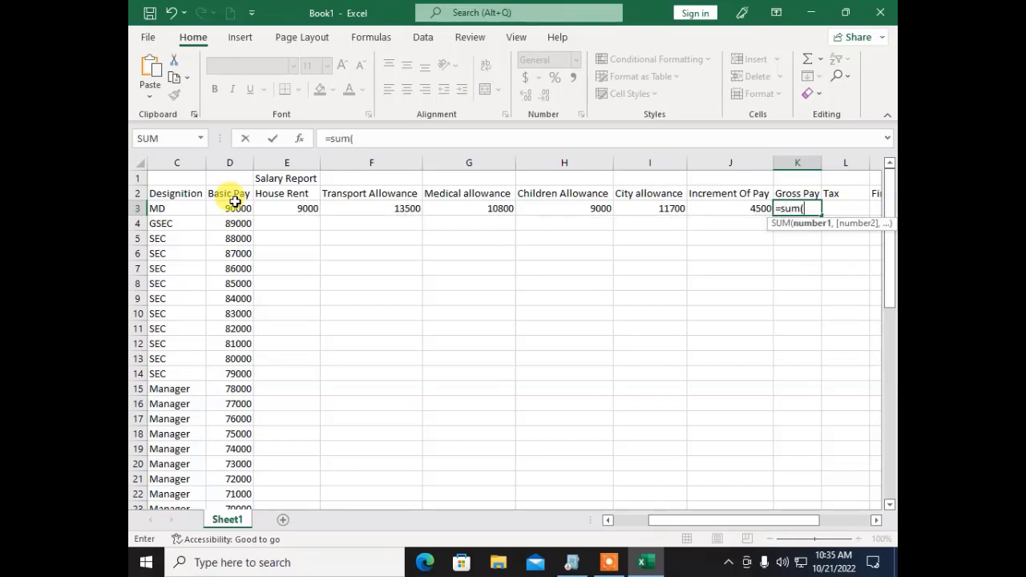
{"action": "left_click_drag", "start_coordinate": [223, 208], "coordinate": [710, 213]}
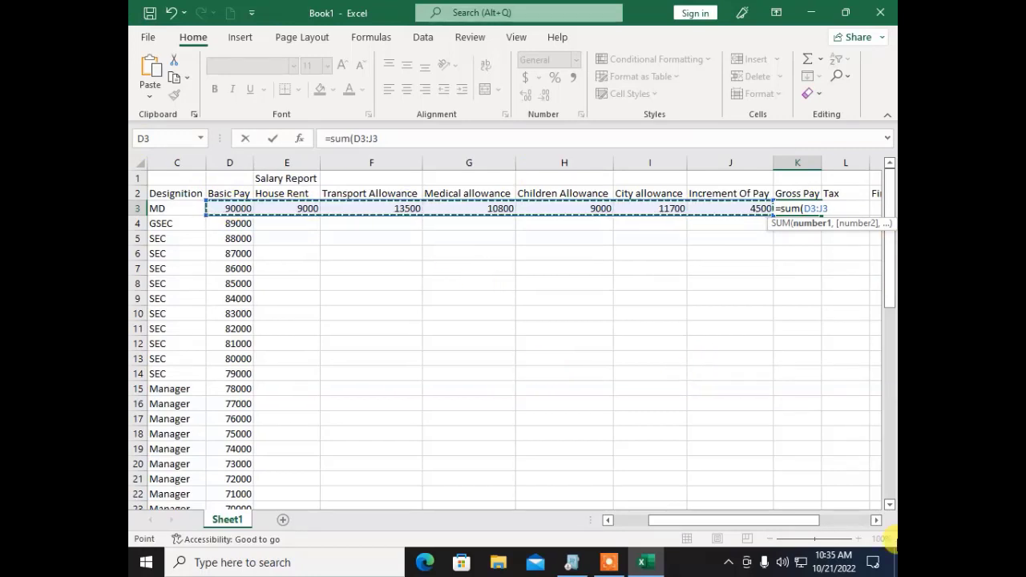
{"action": "type", "text": ")"}
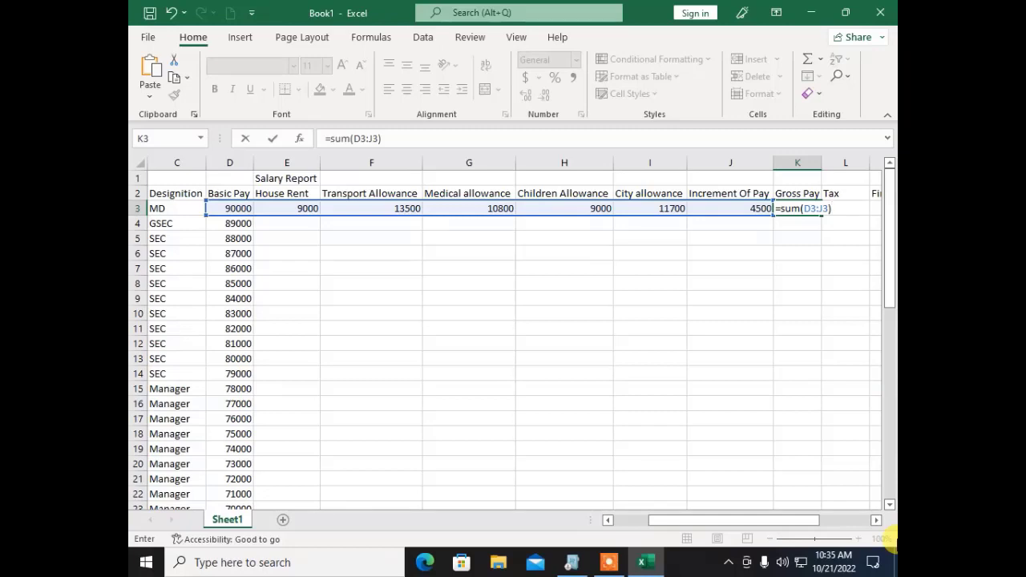
{"action": "key", "text": "Return"}
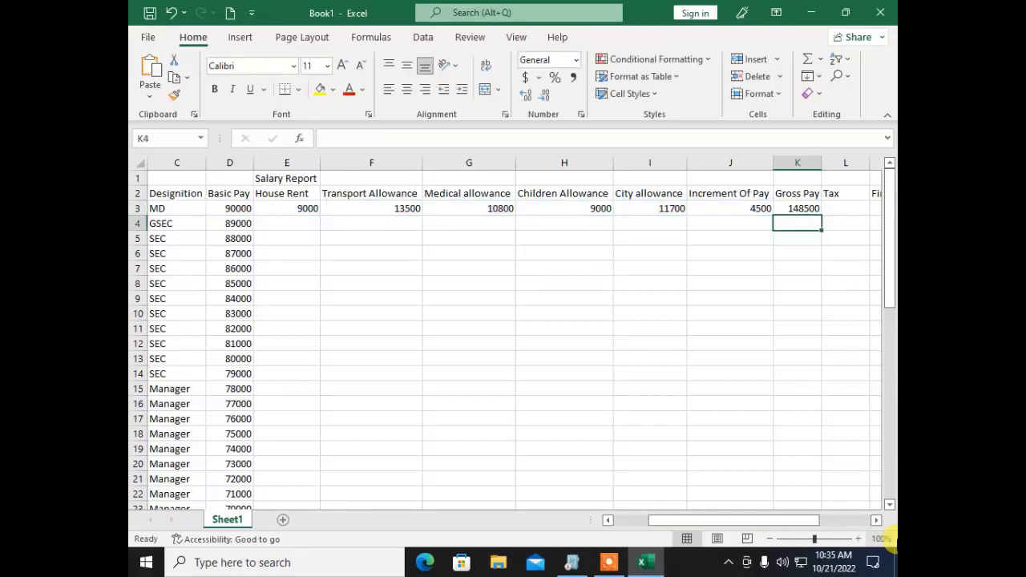
Calculate the Tax in cell L3 as 5% of Basic Pay with =D3*5%
{"action": "key", "text": "Up"}
{"action": "key", "text": "Right"}
{"action": "key", "text": "Right"}
{"action": "key", "text": "Right"}
{"action": "key", "text": "Right"}
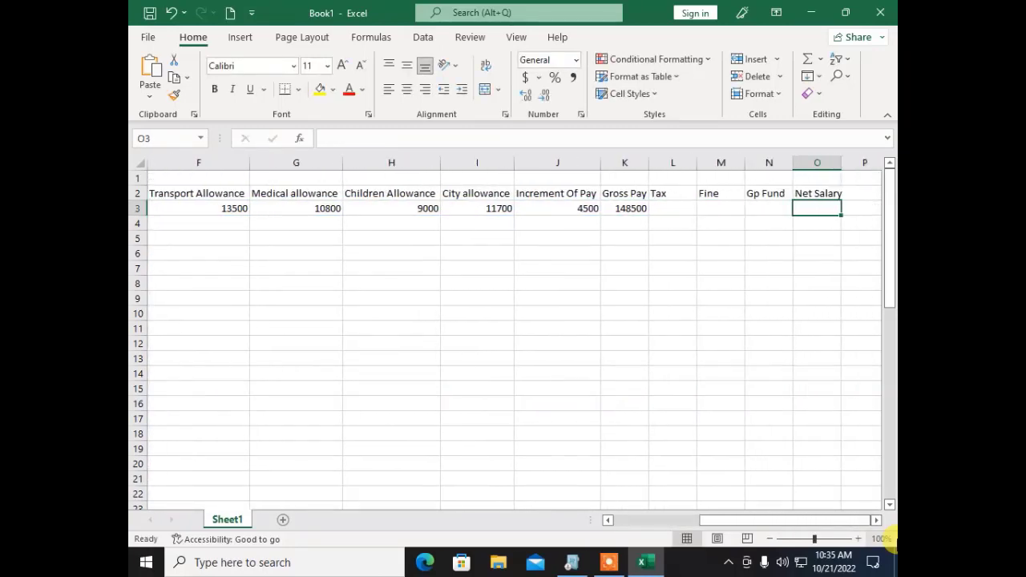
{"action": "key", "text": "Left"}
{"action": "key", "text": "Left"}
{"action": "key", "text": "Left"}
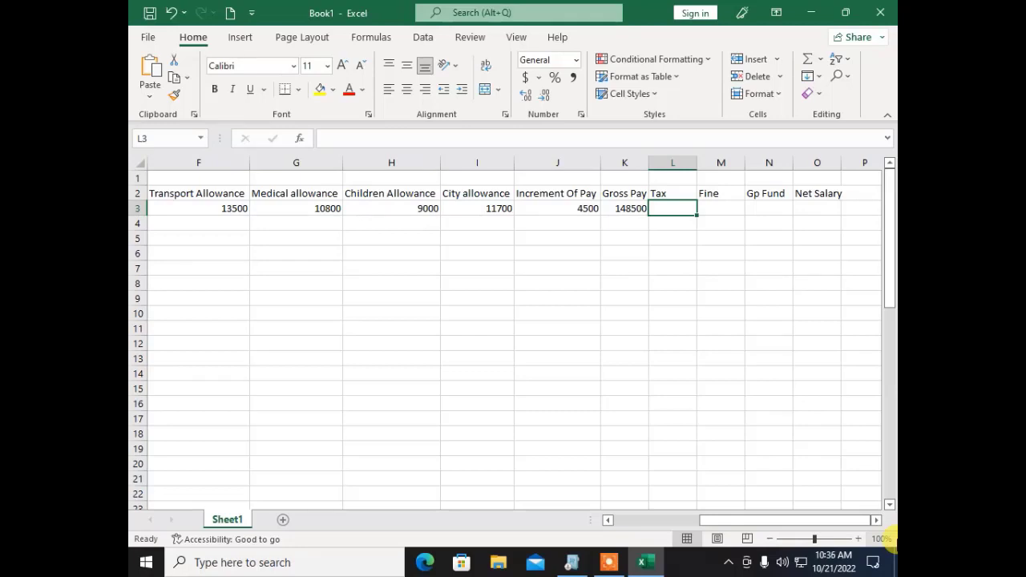
{"action": "type", "text": "=d3"}
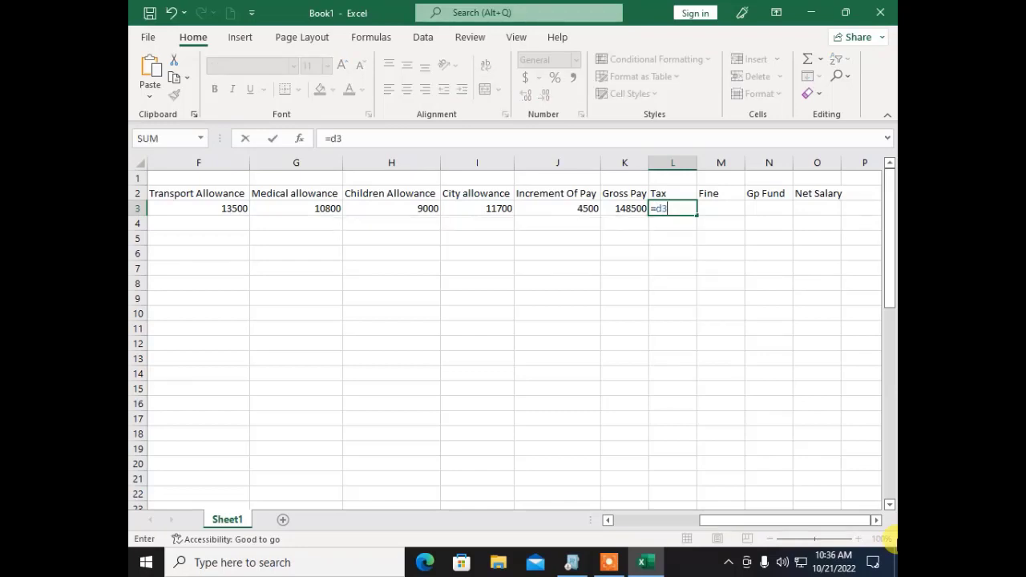
{"action": "type", "text": "*5%"}
{"action": "key", "text": "Return"}
Calculate the Fine in cell M3 as 8% of Basic Pay with =D3*8%
{"action": "key", "text": "Up"}
{"action": "key", "text": "Right"}
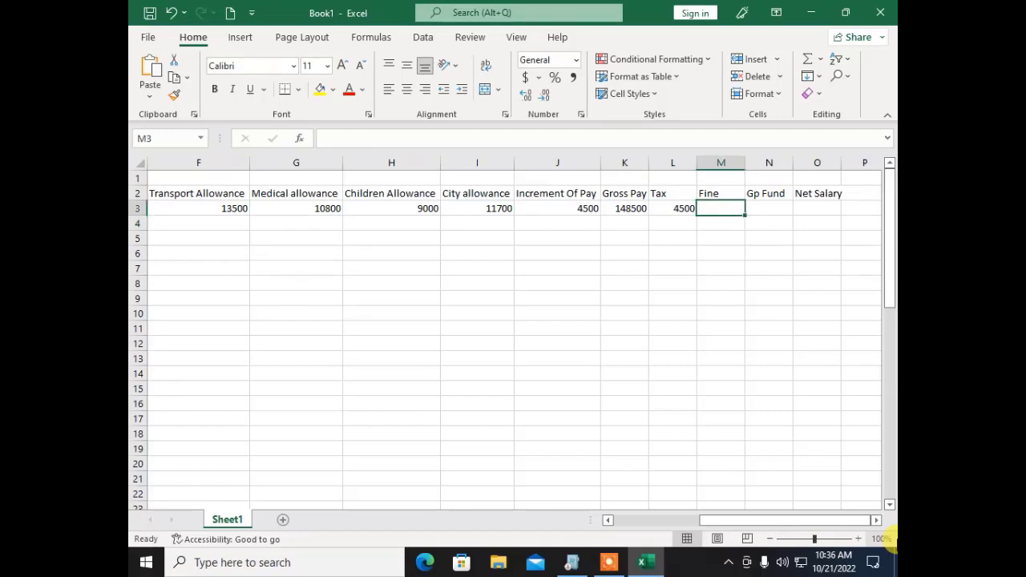
{"action": "type", "text": "="}
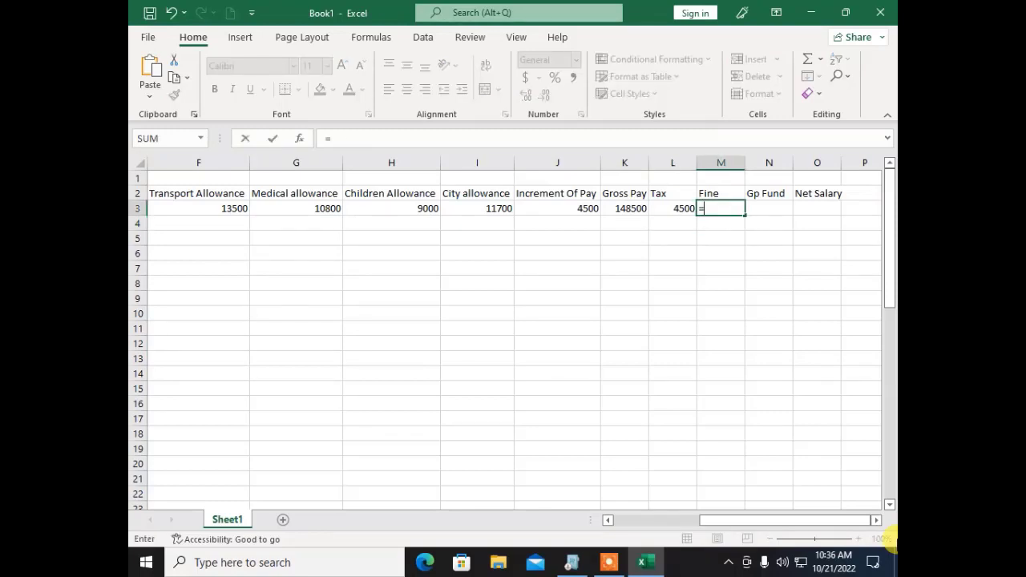
{"action": "type", "text": "d3*8%"}
{"action": "key", "text": "Return"}
Calculate the Gp Fund in cell N3 as 6% of Basic Pay with =D3*6%
{"action": "key", "text": "Up"}
{"action": "key", "text": "Right"}
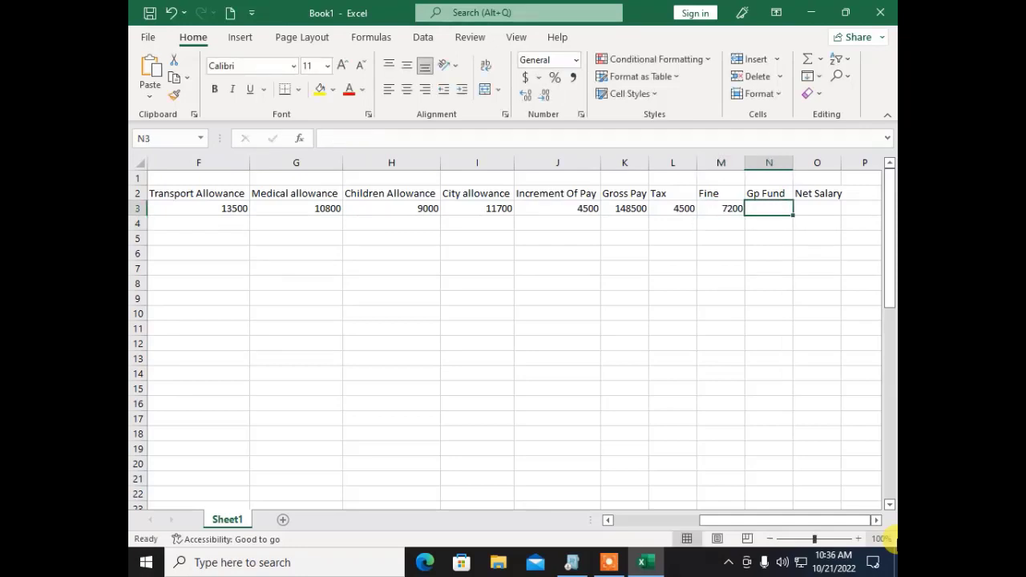
{"action": "type", "text": "=d3"}
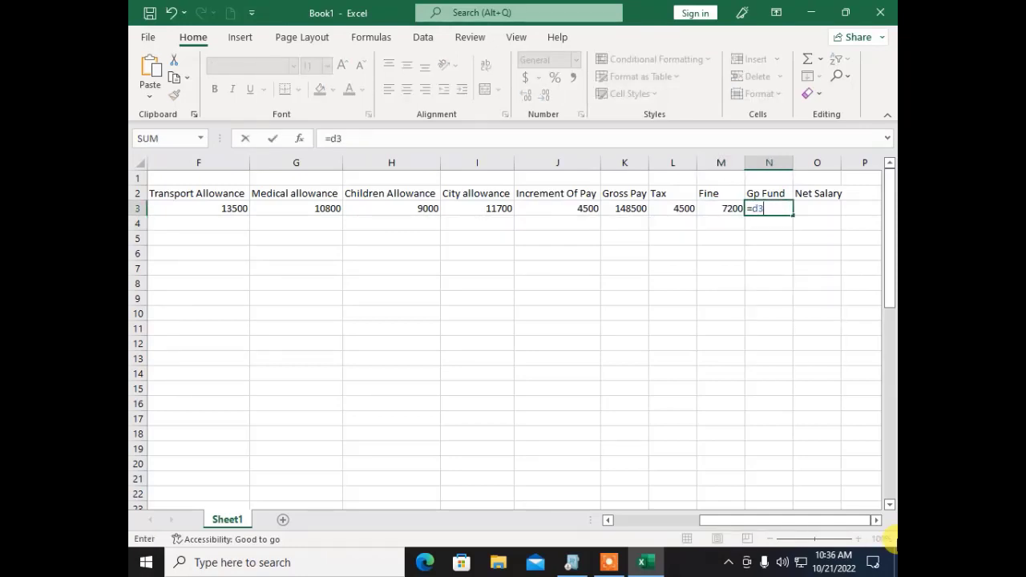
{"action": "type", "text": "*6%"}
{"action": "key", "text": "Return"}
{"action": "key", "text": "Up"}
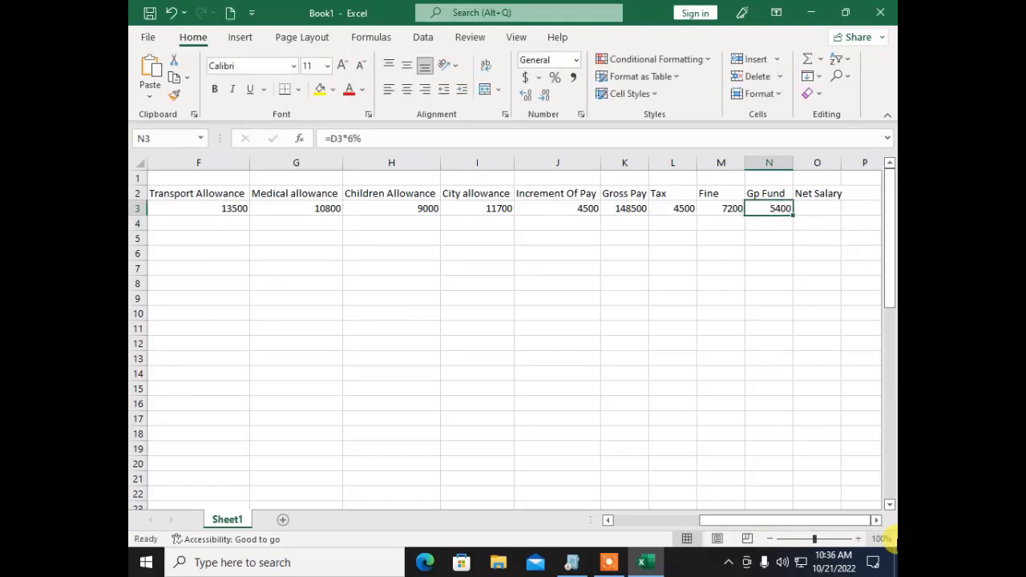
Review the Gross Pay in K3 and the deductions in L3:N3, and go to the Net Salary cell O3
{"action": "key", "text": "Left"}
{"action": "key", "text": "Left"}
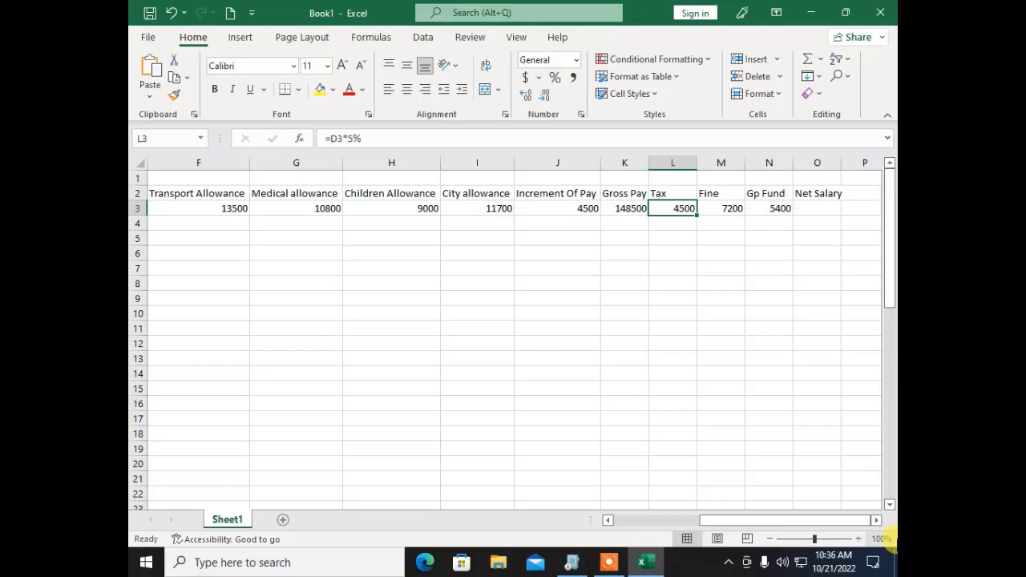
{"action": "key", "text": "Left"}
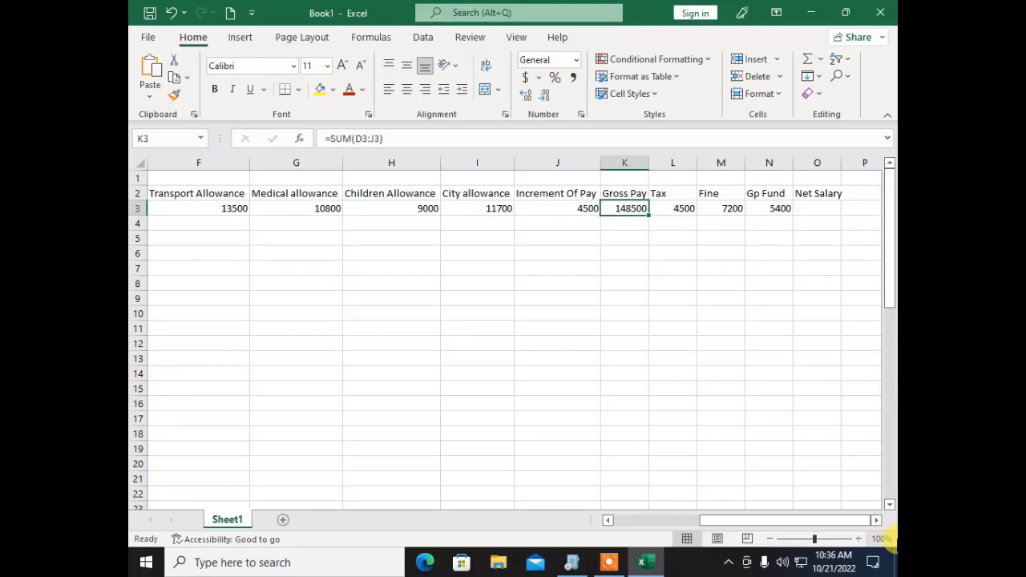
{"action": "key", "text": "Right"}
{"action": "key", "text": "Right"}
{"action": "key", "text": "Right"}
{"action": "key", "text": "Right"}
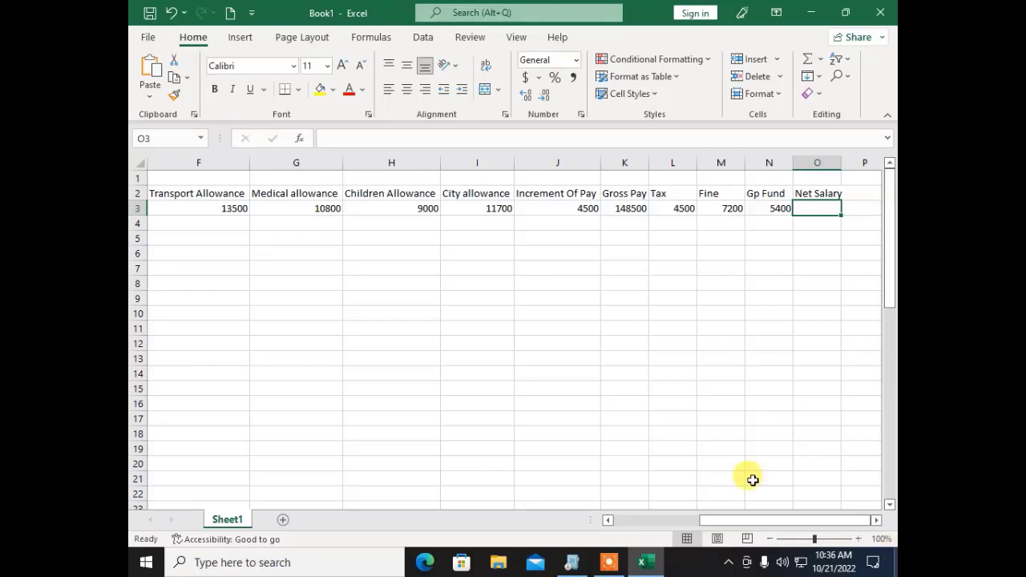
{"action": "left_click", "coordinate": [878, 523]}
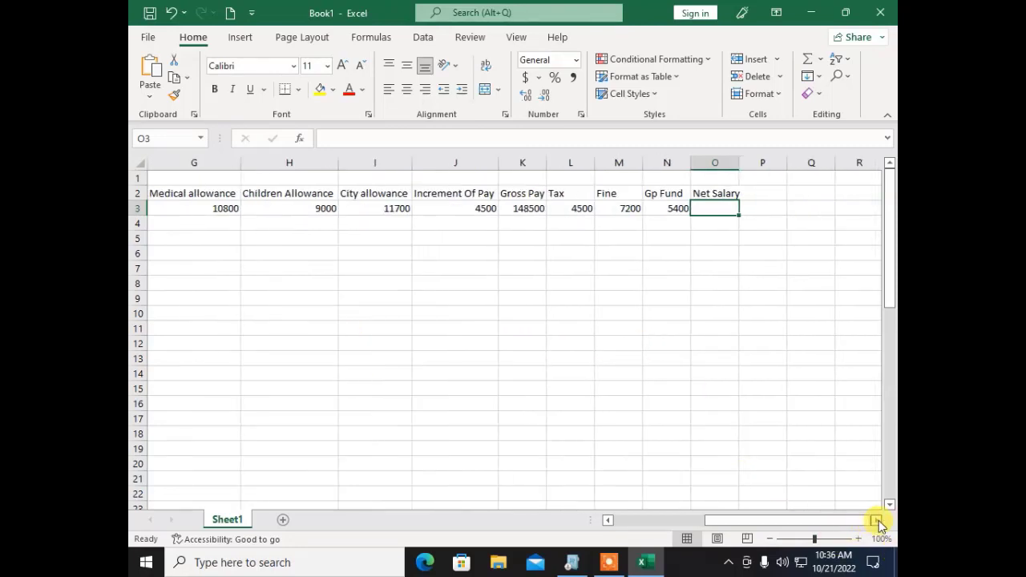
{"action": "left_click", "coordinate": [878, 523]}
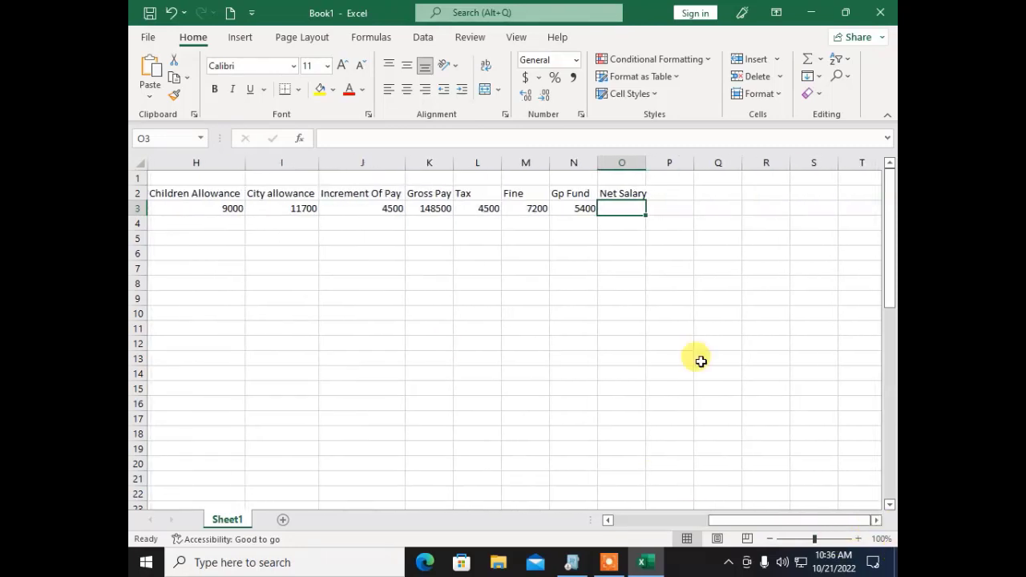
{"action": "left_click", "coordinate": [430, 212]}
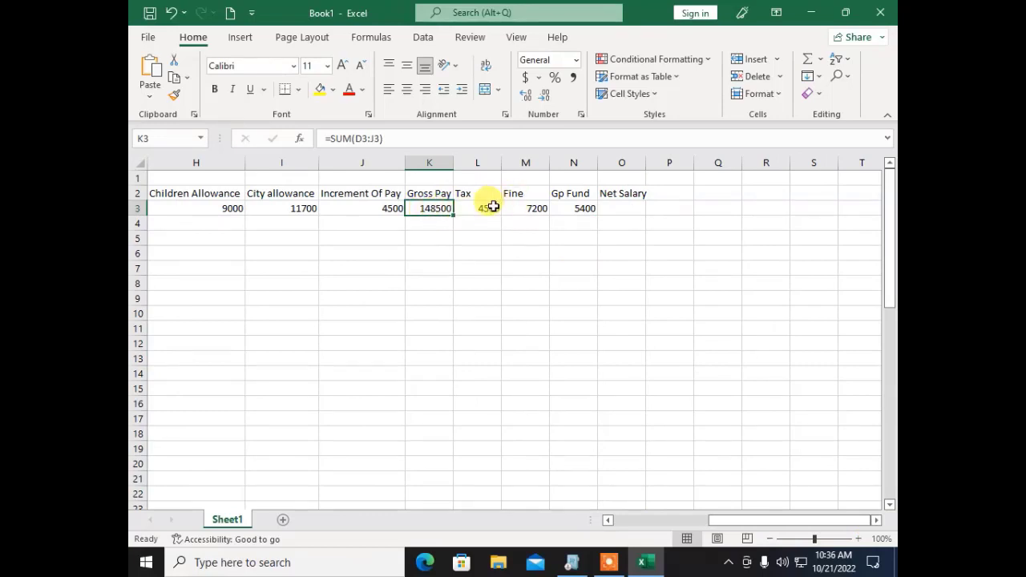
{"action": "left_click_drag", "start_coordinate": [487, 207], "coordinate": [570, 205]}
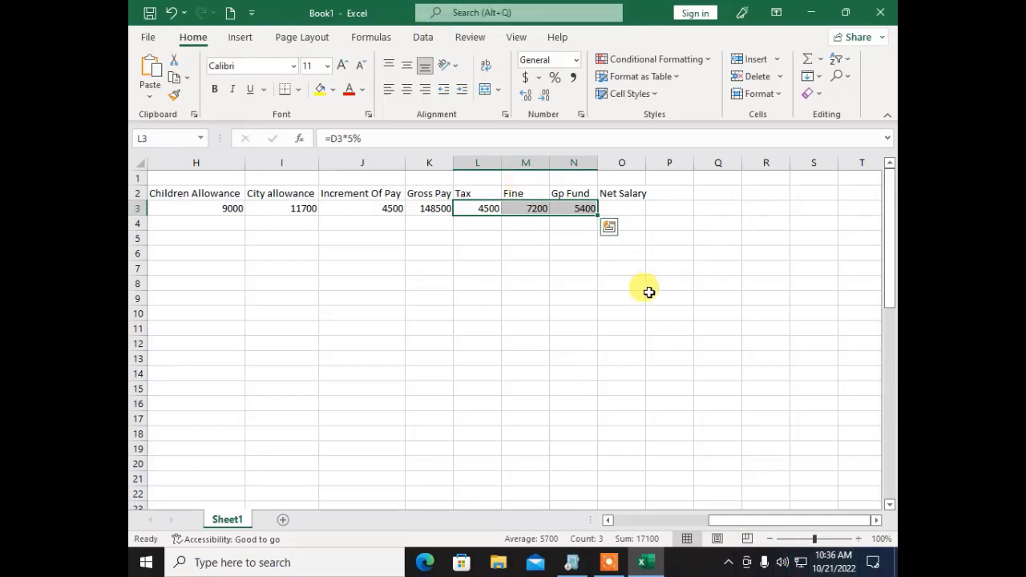
{"action": "left_click", "coordinate": [635, 207]}
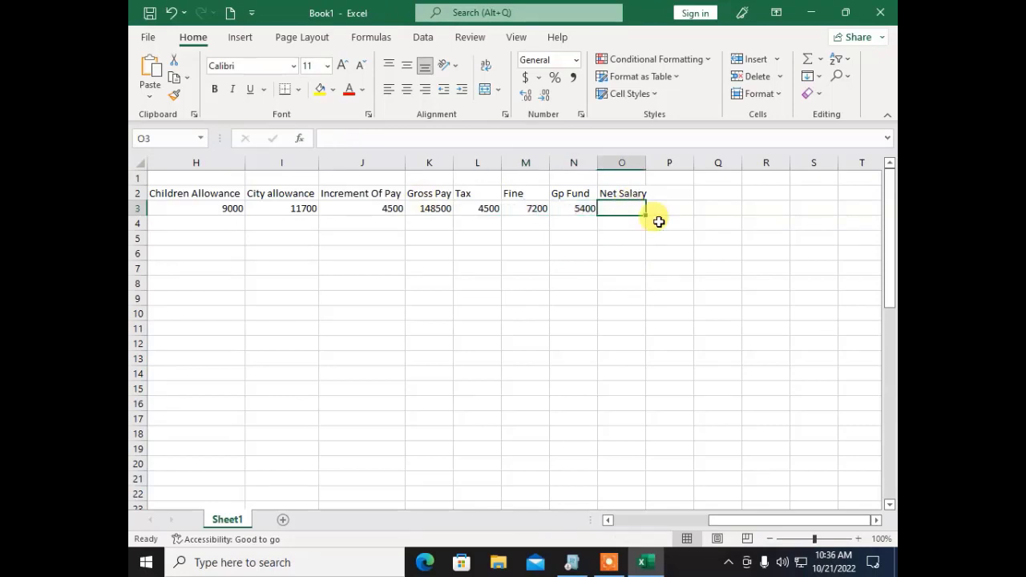
Calculate the Net Salary in cell O3 by subtracting the summed deductions from Gross Pay with =K3-SUM(L3:N3)
{"action": "type", "text": "="}
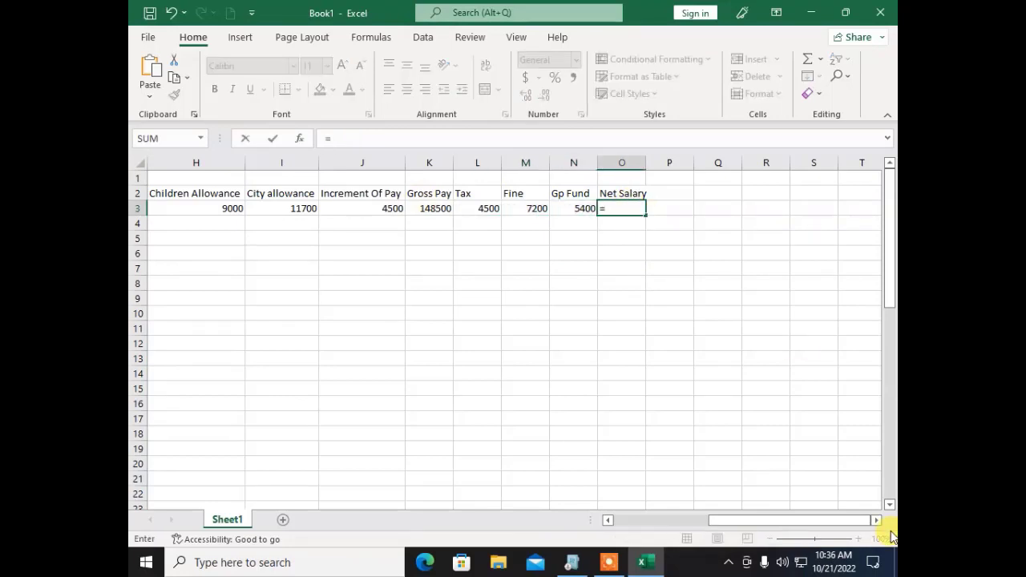
{"action": "type", "text": "k3"}
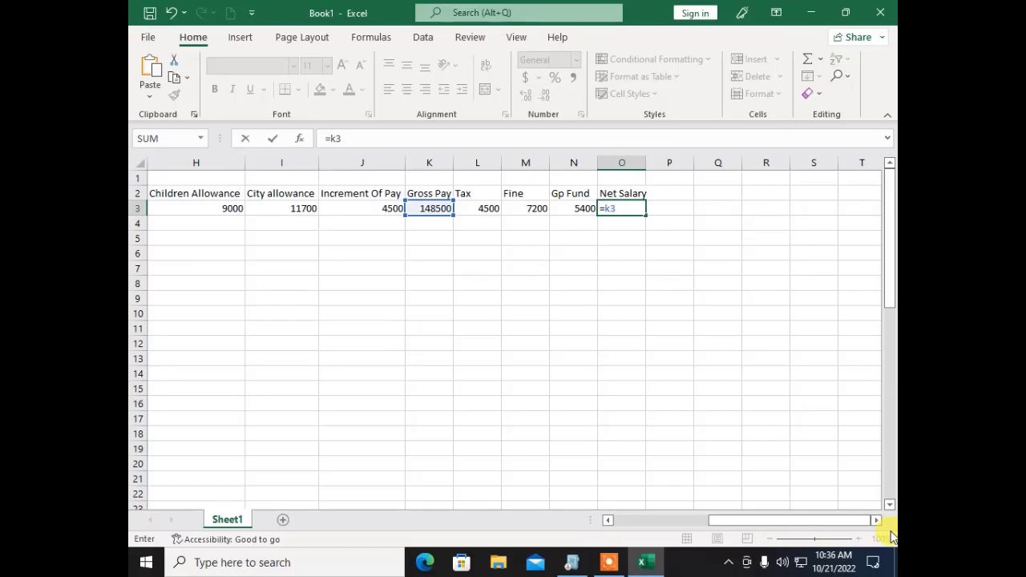
{"action": "type", "text": "-sum("}
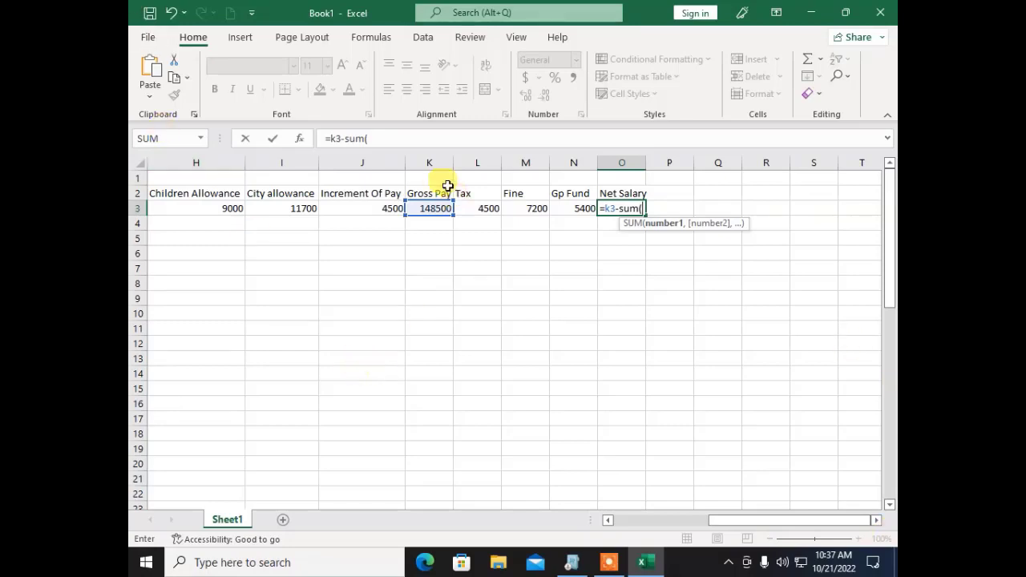
{"action": "left_click", "coordinate": [480, 208]}
{"action": "left_click_drag", "start_coordinate": [508, 208], "coordinate": [568, 208]}
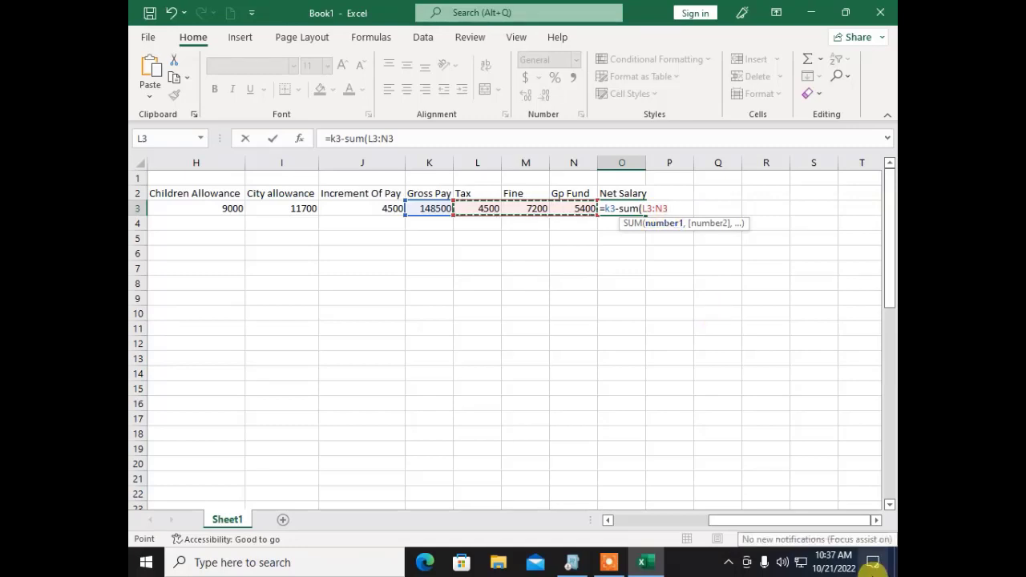
{"action": "type", "text": ")"}
{"action": "key", "text": "Return"}
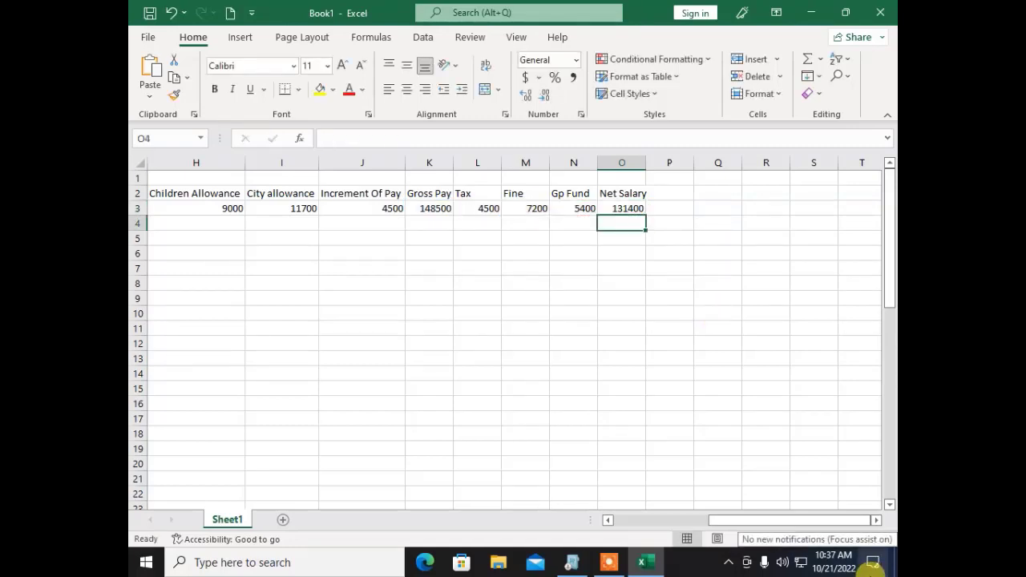
Try the alternative net salary formula =K3-L3-M3-N3 in cell P3, and clear that cell
{"action": "key", "text": "Up"}
{"action": "key", "text": "Right"}
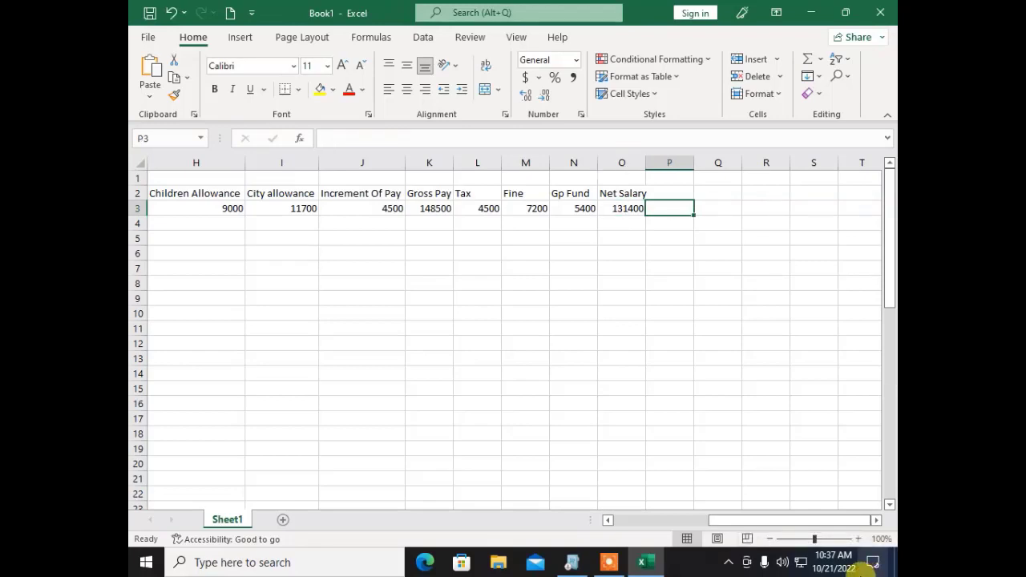
{"action": "type", "text": "="}
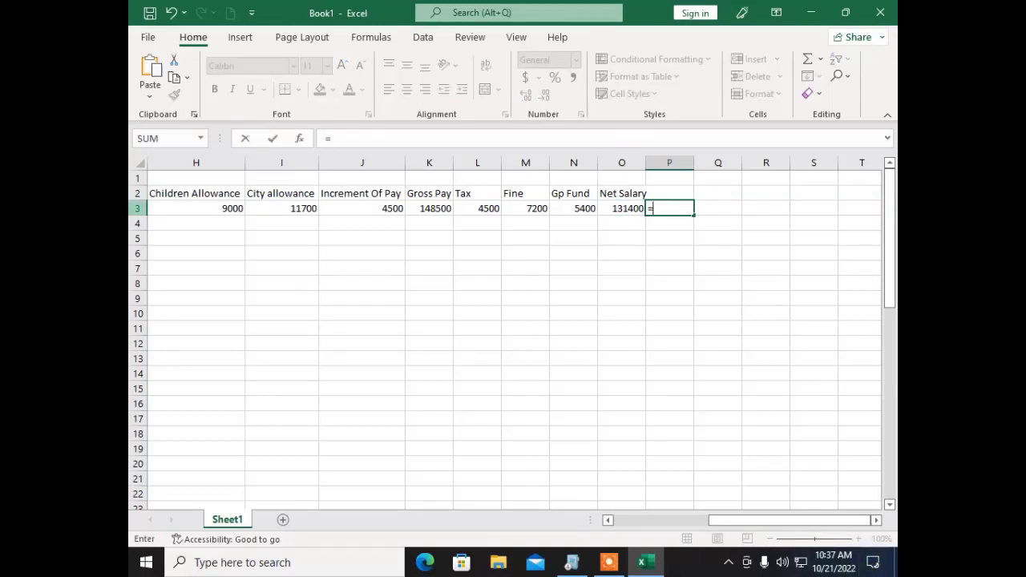
{"action": "left_click", "coordinate": [429, 208]}
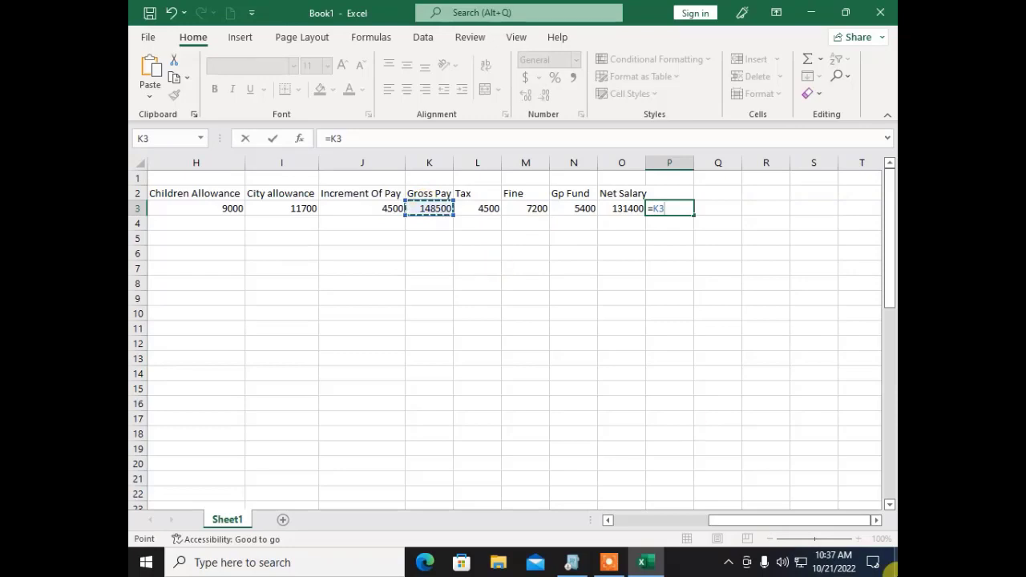
{"action": "type", "text": "-"}
{"action": "left_click", "coordinate": [486, 205]}
{"action": "type", "text": "-"}
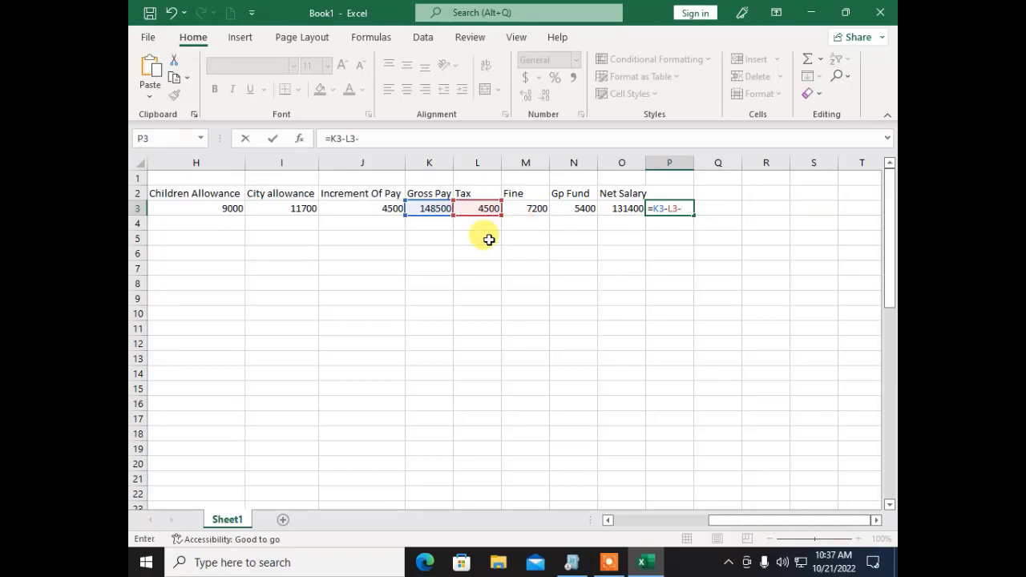
{"action": "left_click", "coordinate": [517, 210]}
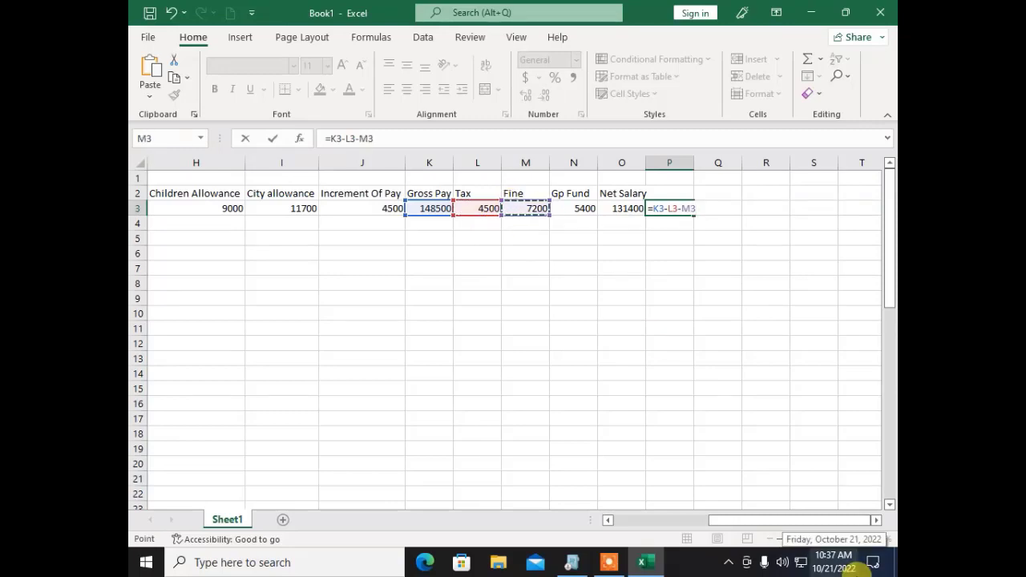
{"action": "type", "text": "-"}
{"action": "left_click", "coordinate": [573, 207]}
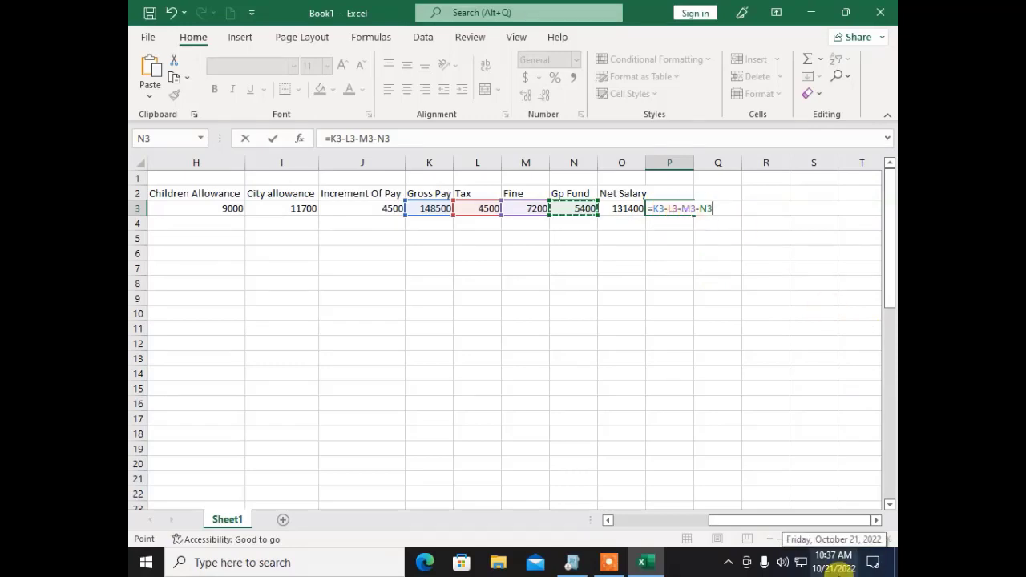
{"action": "key", "text": "Return"}
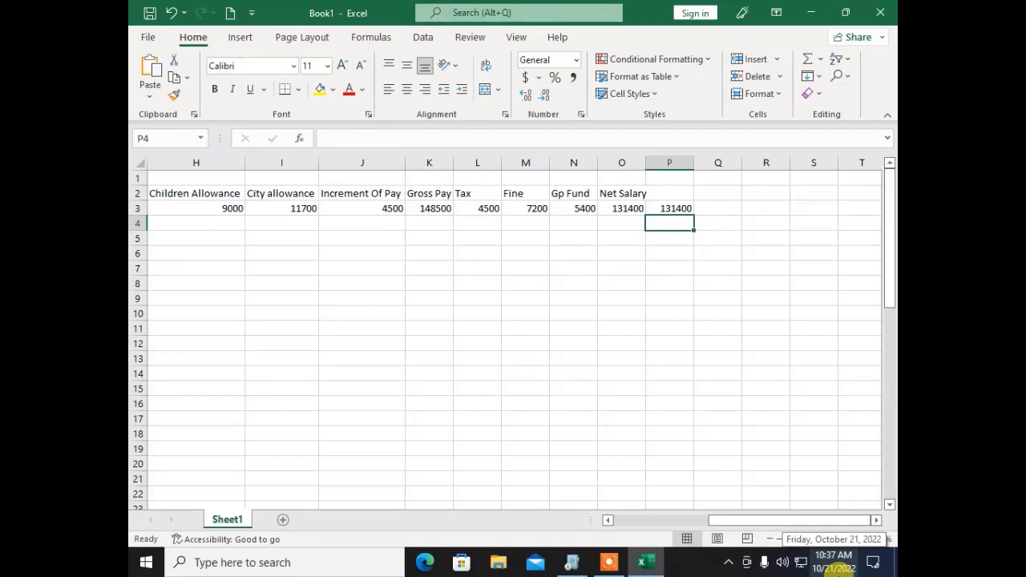
{"action": "key", "text": "Up"}
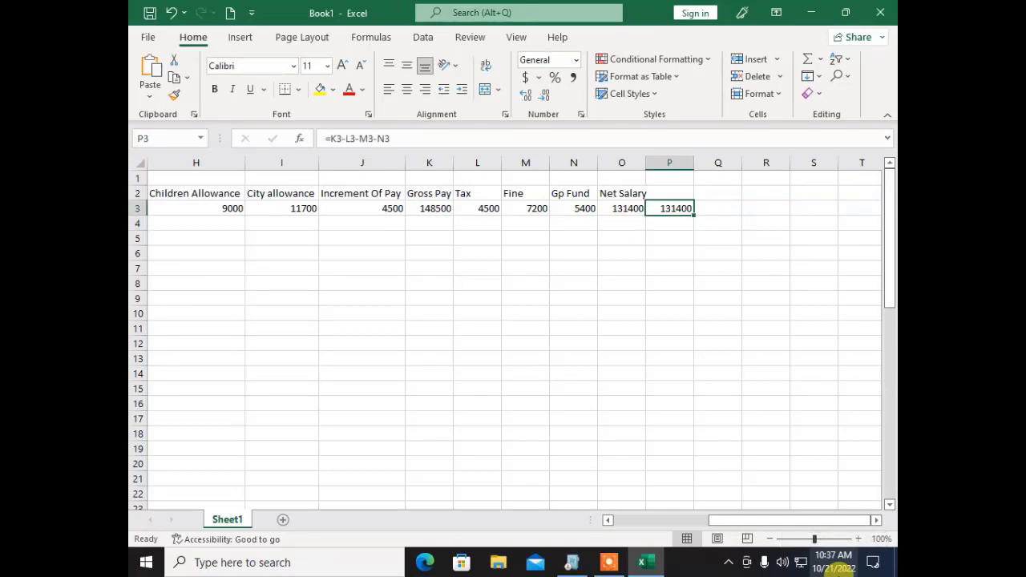
Fill the House Rent formula from cell E3 down to the last employee row
{"action": "key", "text": "Left"}
{"action": "key", "text": "Left"}
{"action": "key", "text": "Left"}
{"action": "key", "text": "Left"}
{"action": "key", "text": "Left"}
{"action": "key", "text": "Left"}
{"action": "key", "text": "Left"}
{"action": "key", "text": "Left"}
{"action": "key", "text": "Left"}
{"action": "key", "text": "Left"}
{"action": "key", "text": "Left"}
{"action": "key", "text": "Left"}
{"action": "key", "text": "Left"}
{"action": "key", "text": "Left"}
{"action": "key", "text": "Left"}
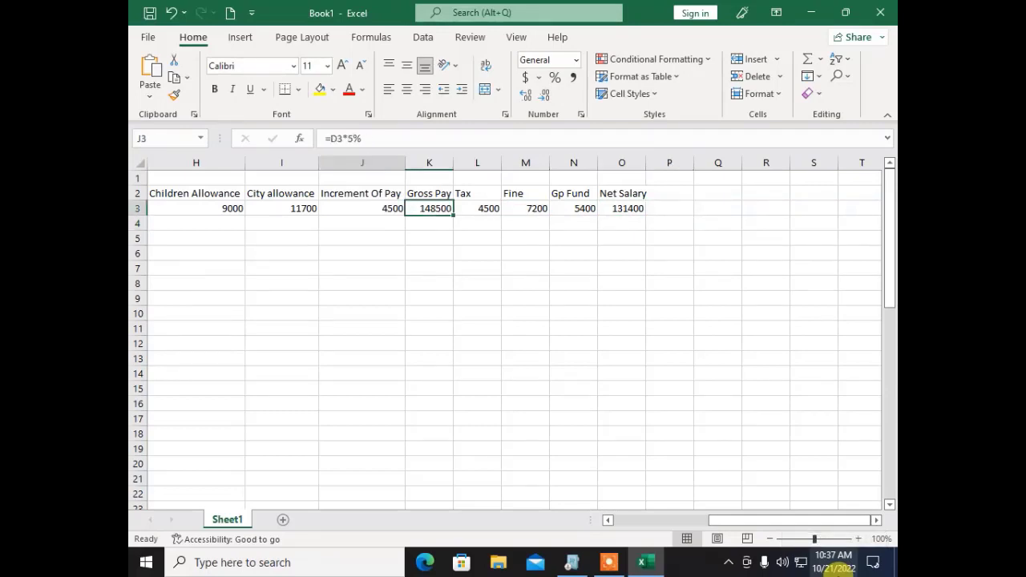
{"action": "key", "text": "Right"}
{"action": "key", "text": "Right"}
{"action": "key", "text": "Right"}
{"action": "key", "text": "Right"}
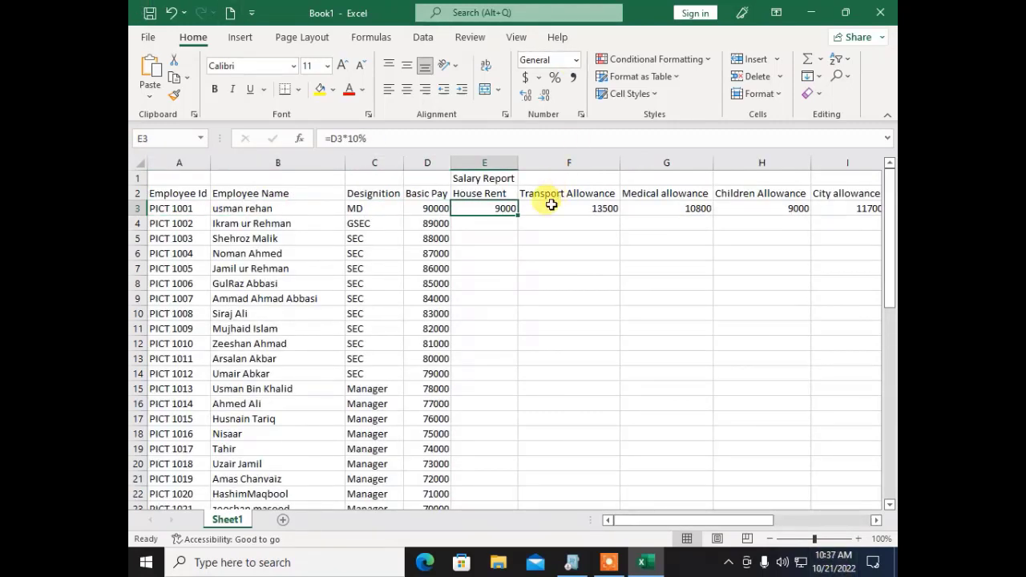
{"action": "double_click", "coordinate": [520, 216]}
Fill the Transport Allowance and Medical allowance formulas from F3 and G3 down to the last employee row
{"action": "left_click", "coordinate": [583, 207]}
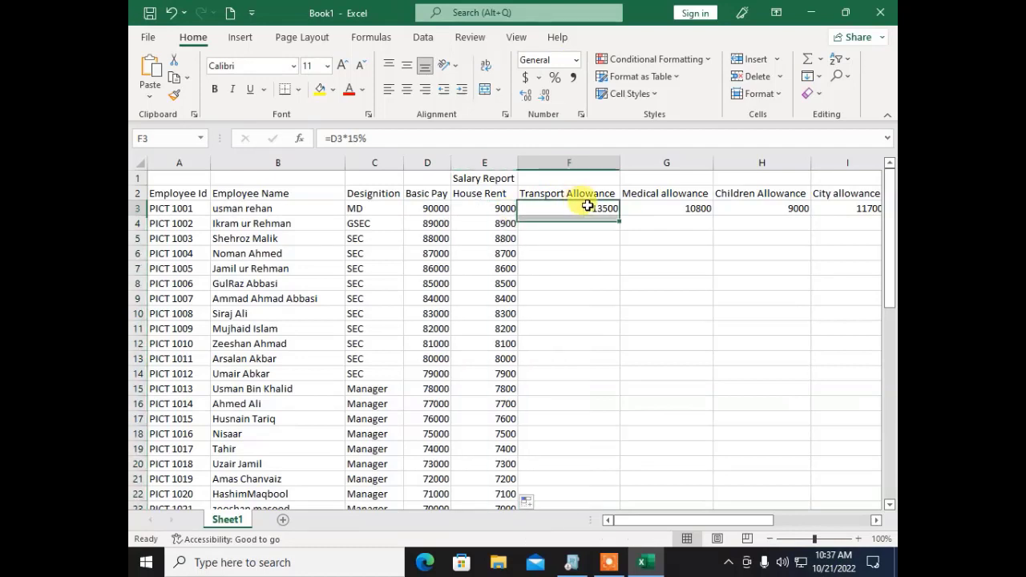
{"action": "double_click", "coordinate": [623, 217]}
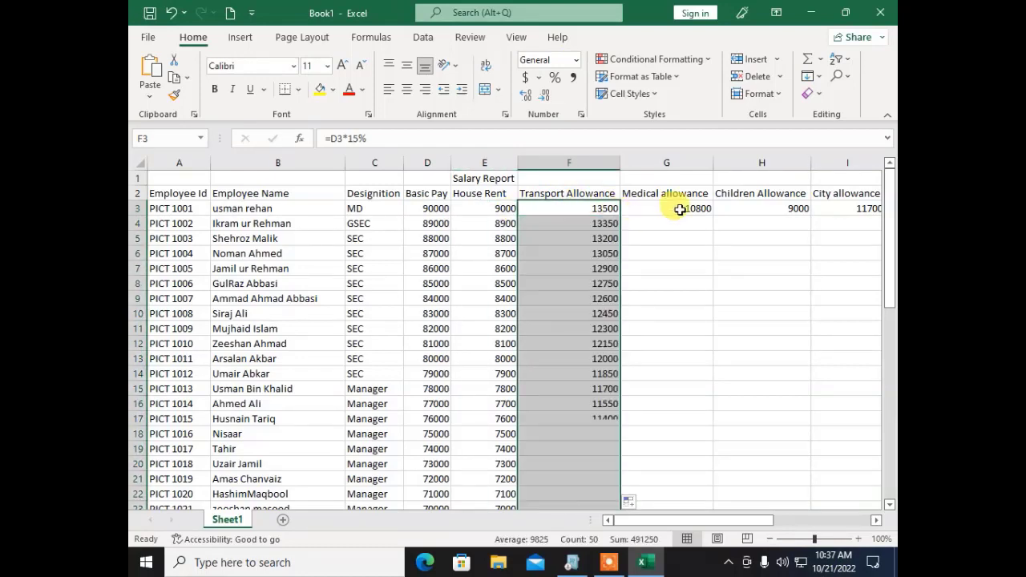
{"action": "left_click", "coordinate": [673, 207]}
{"action": "double_click", "coordinate": [714, 217]}
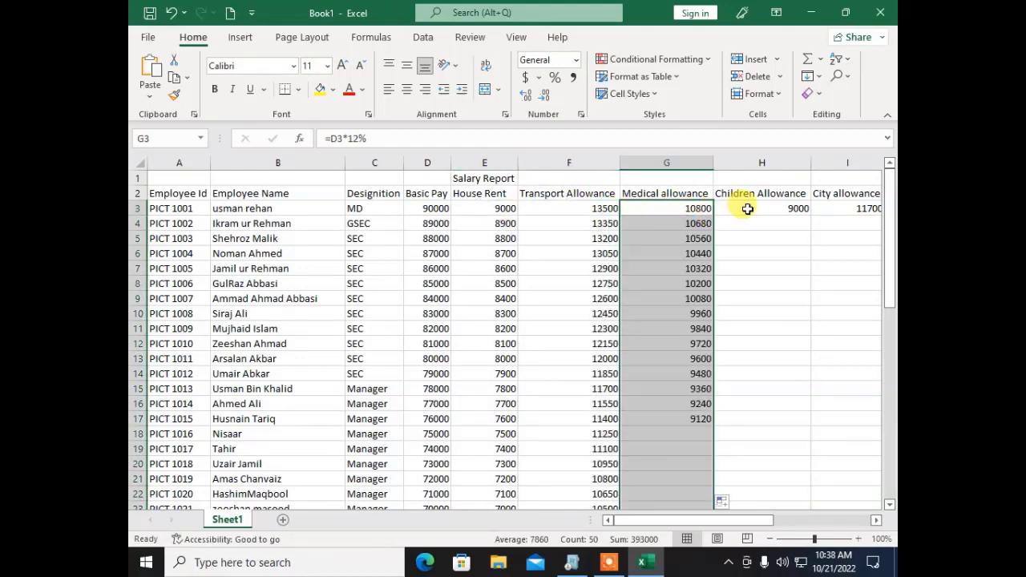
Fill the Children Allowance and City allowance formulas from H3 and I3 down to the last employee row
{"action": "left_click", "coordinate": [785, 217]}
{"action": "double_click", "coordinate": [810, 218]}
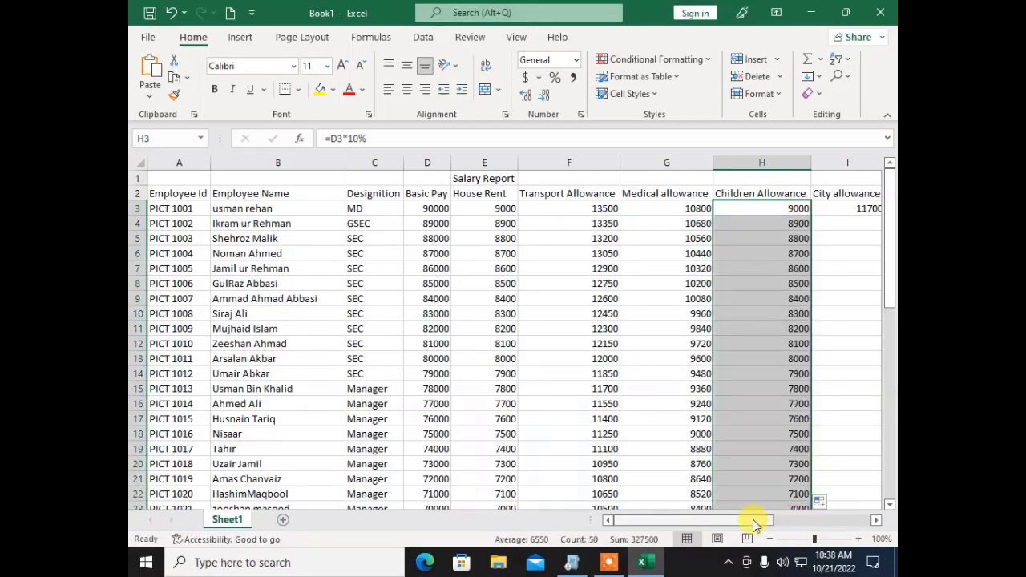
{"action": "left_click_drag", "start_coordinate": [756, 522], "coordinate": [870, 518]}
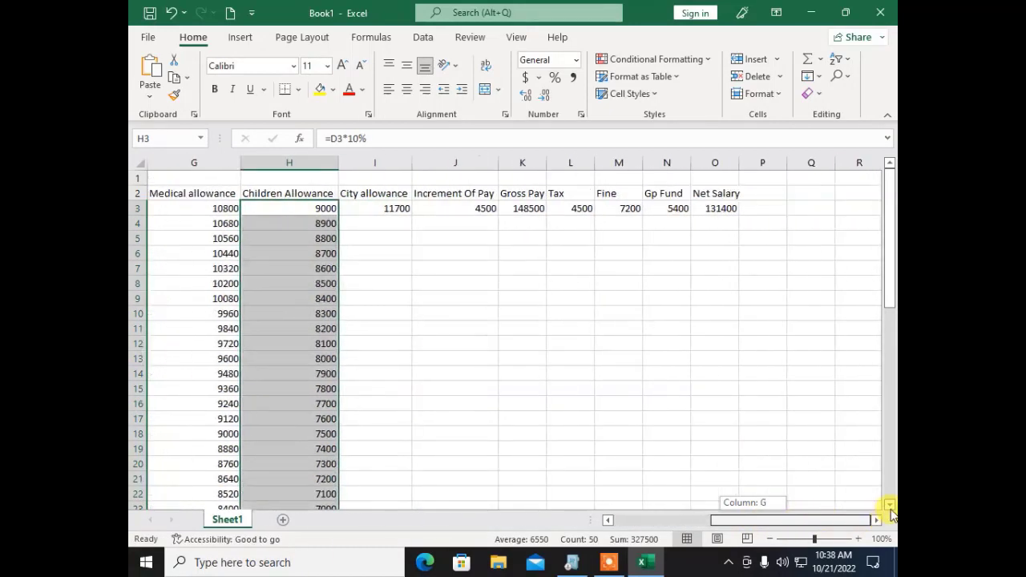
{"action": "left_click", "coordinate": [401, 209]}
{"action": "double_click", "coordinate": [412, 217]}
Fill the Increment Of Pay and Gross Pay formulas from J3 and K3 down to the last employee row
{"action": "left_click", "coordinate": [486, 209]}
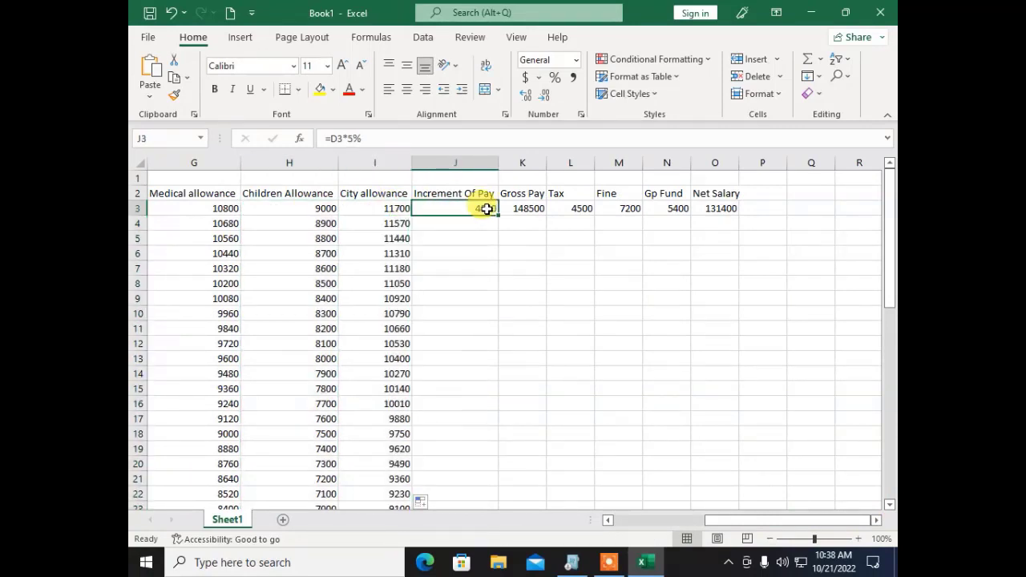
{"action": "double_click", "coordinate": [500, 216]}
{"action": "left_click", "coordinate": [533, 209]}
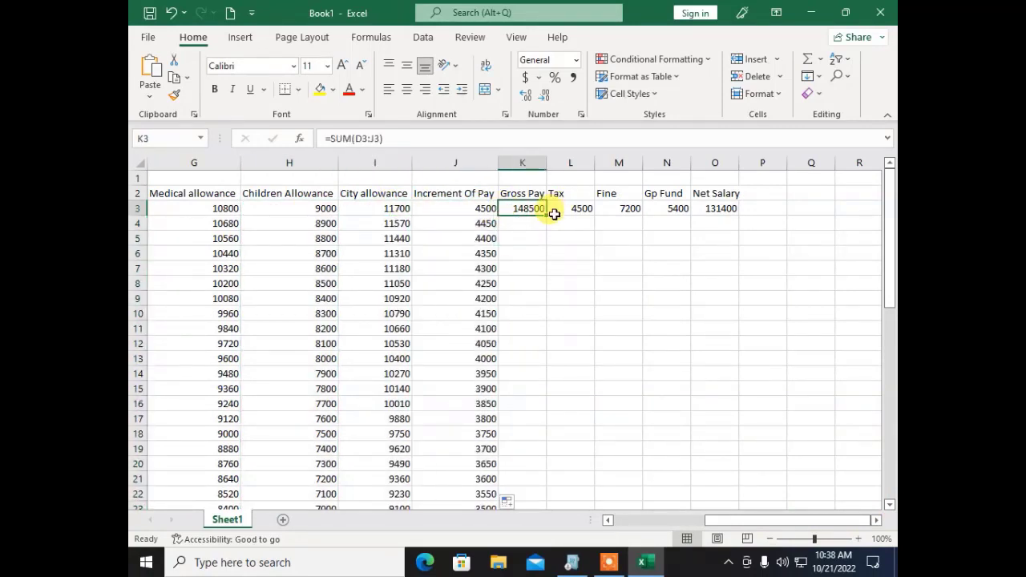
{"action": "double_click", "coordinate": [547, 218]}
Fill the Tax and Fine formulas from L3 and M3 down to the last employee row
{"action": "left_click", "coordinate": [566, 209]}
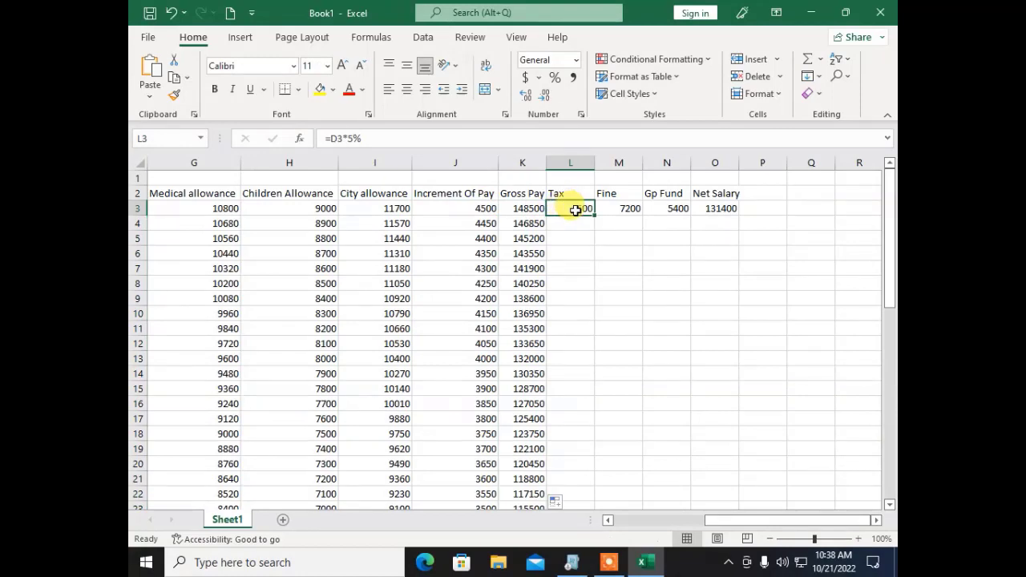
{"action": "double_click", "coordinate": [592, 215]}
{"action": "left_click", "coordinate": [629, 209]}
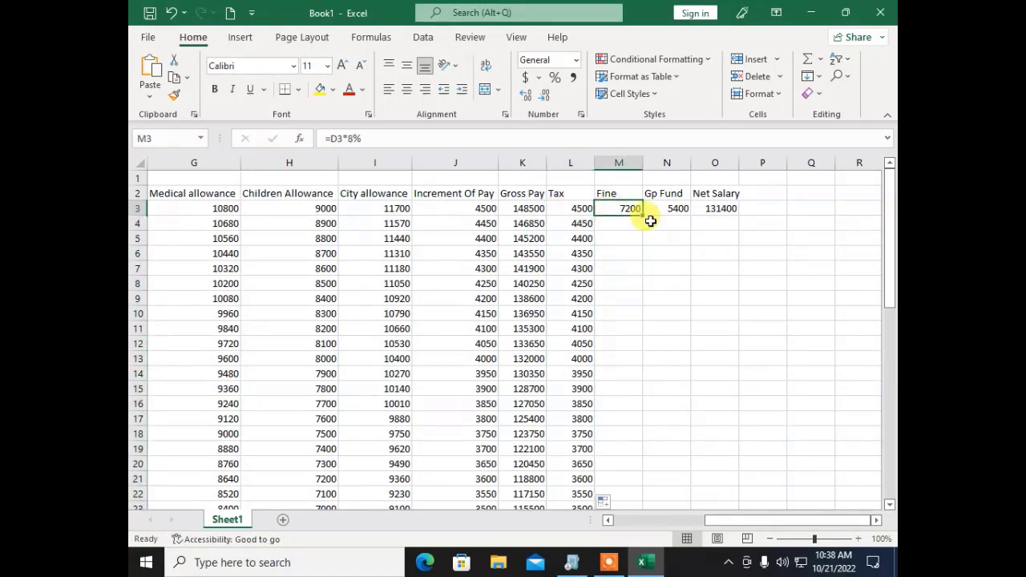
{"action": "double_click", "coordinate": [643, 214]}
Fill the Gp Fund and Net Salary formulas from N3 and O3 down to the last employee row
{"action": "left_click", "coordinate": [680, 210]}
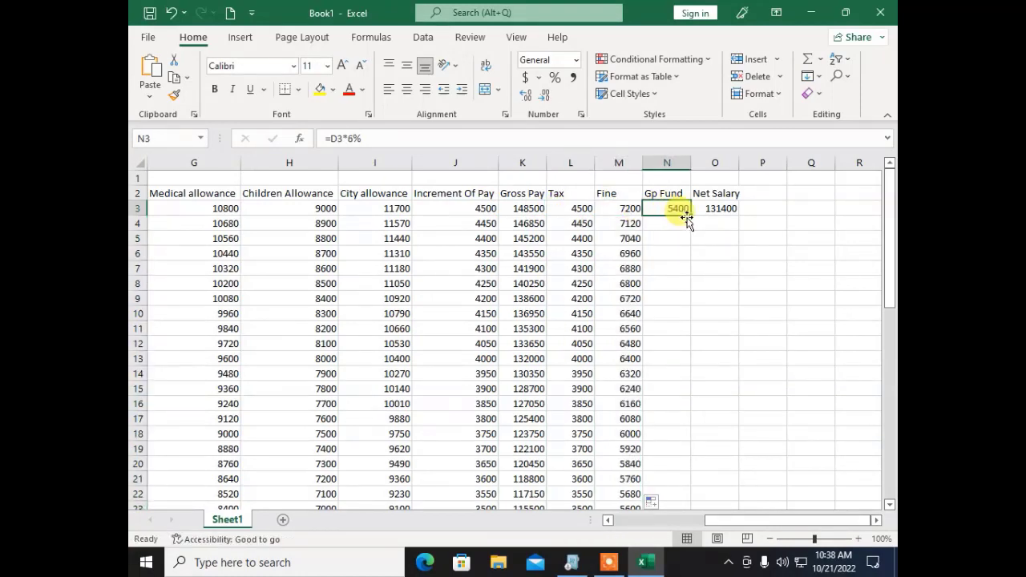
{"action": "double_click", "coordinate": [689, 216]}
{"action": "left_click", "coordinate": [732, 210]}
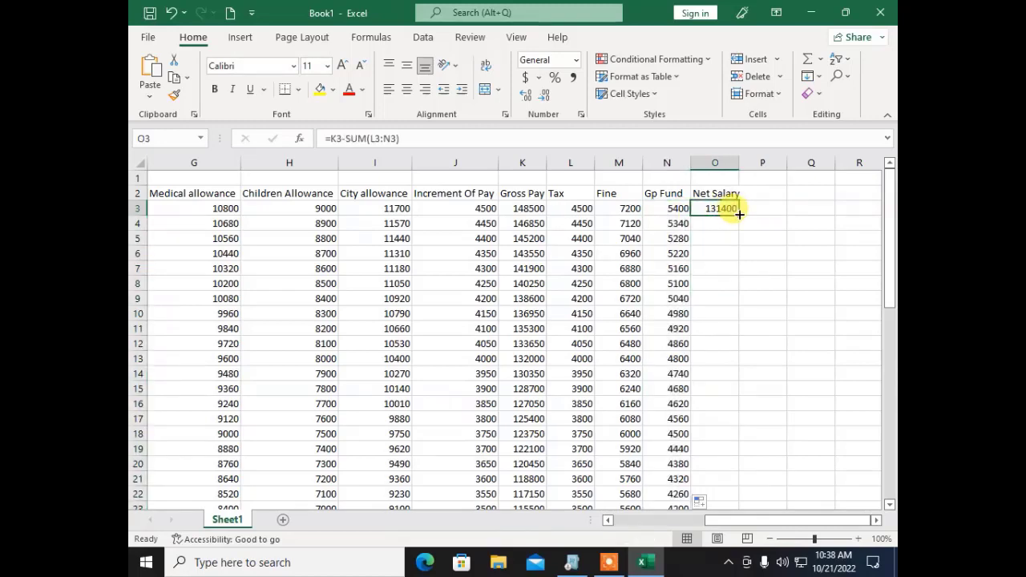
{"action": "double_click", "coordinate": [738, 215]}
{"action": "left_click_drag", "start_coordinate": [771, 521], "coordinate": [636, 526]}
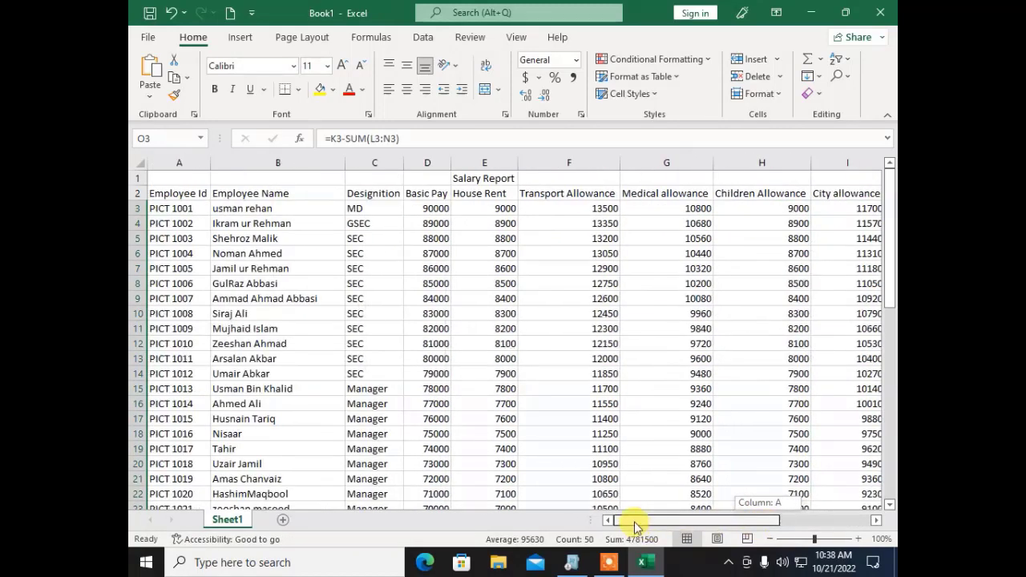
{"action": "scroll", "coordinate": [463, 288], "scroll_direction": "down", "scroll_amount": 12}
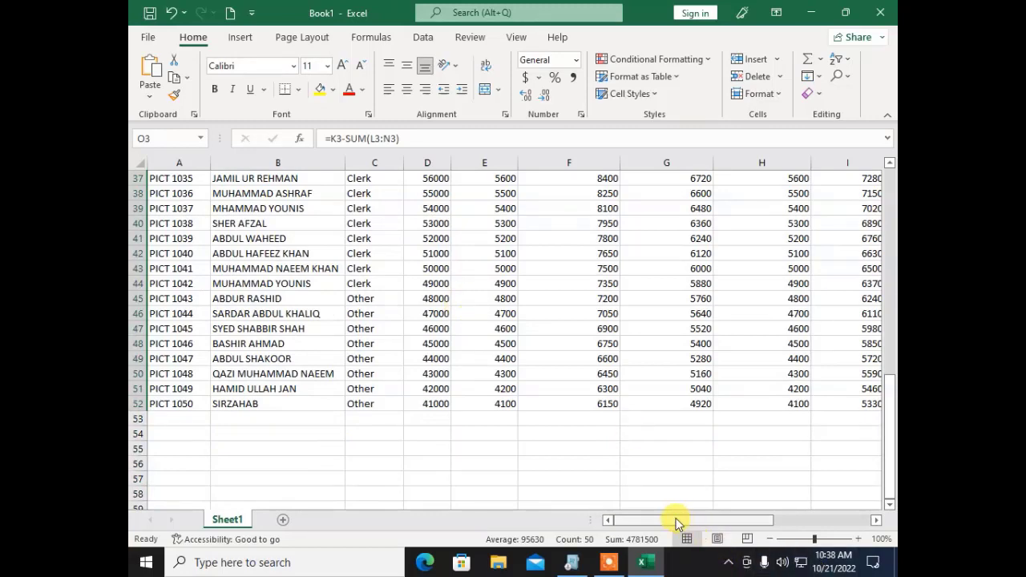
{"action": "left_click_drag", "start_coordinate": [674, 520], "coordinate": [806, 499]}
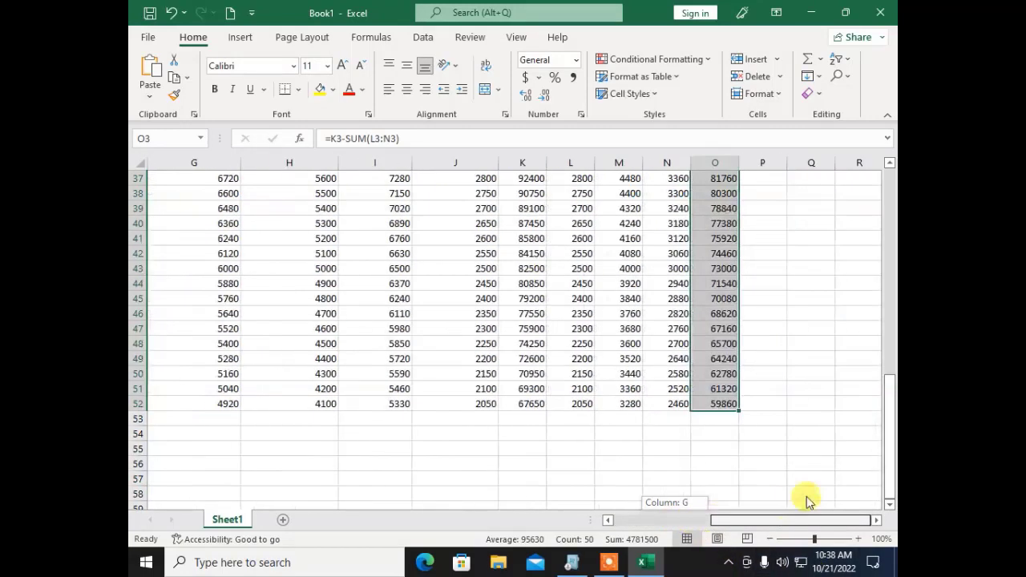
{"action": "scroll", "coordinate": [623, 433], "scroll_direction": "up", "scroll_amount": 12}
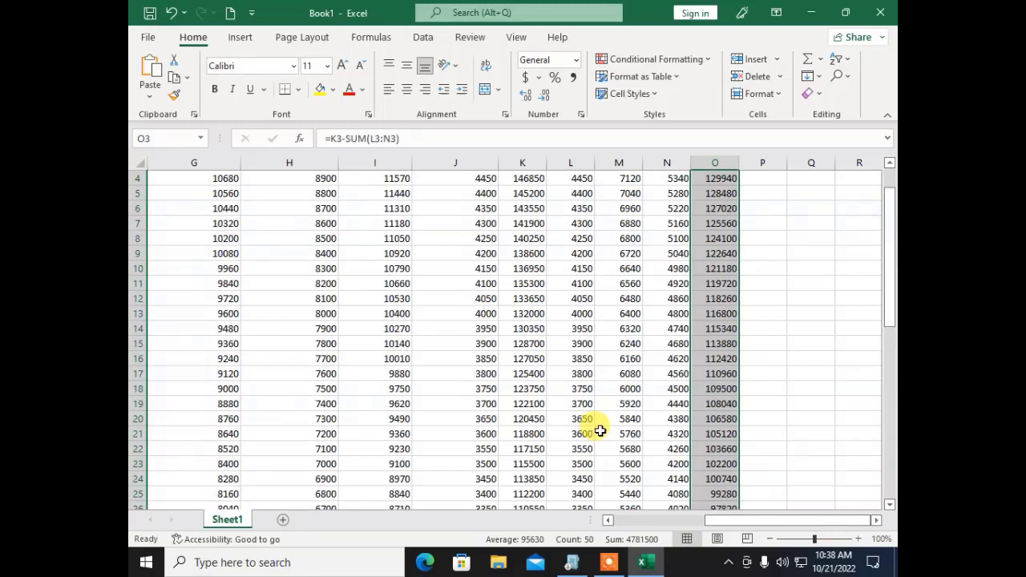
{"action": "left_click", "coordinate": [646, 404]}
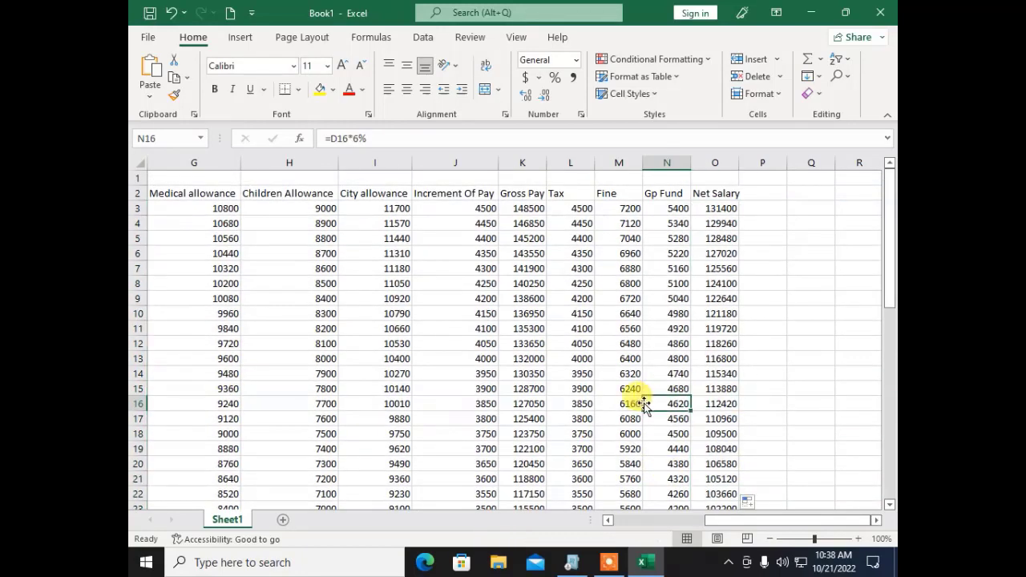
Merge and center the Salary Report title across cells A1 to O1
{"action": "left_click_drag", "start_coordinate": [721, 180], "coordinate": [140, 181]}
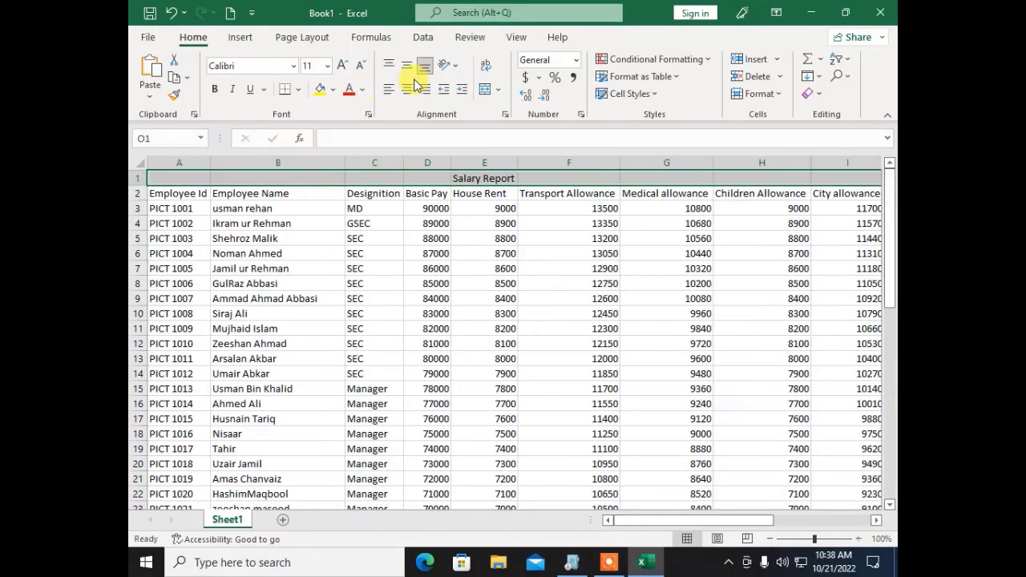
{"action": "left_click", "coordinate": [484, 89]}
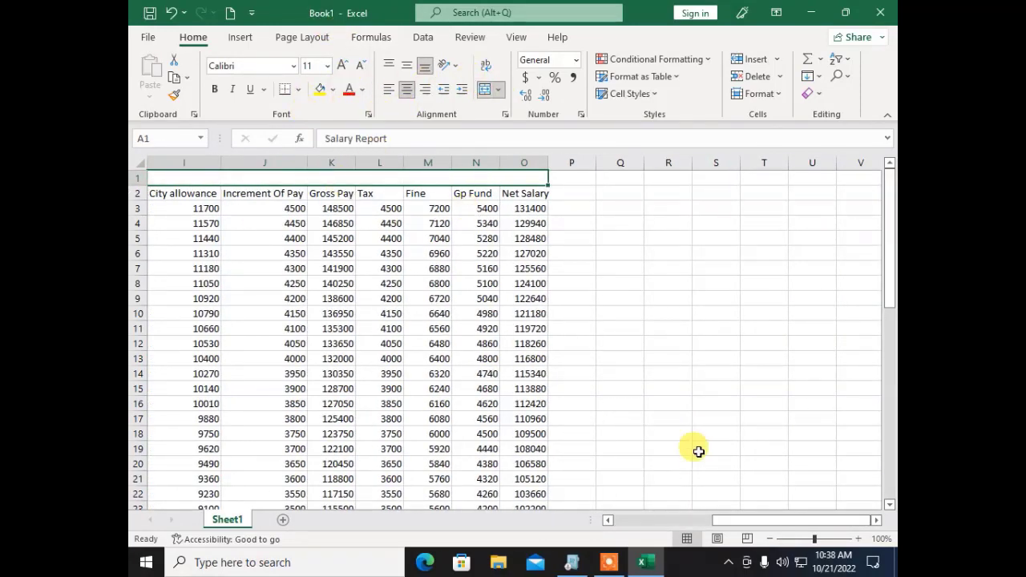
{"action": "left_click_drag", "start_coordinate": [715, 521], "coordinate": [685, 522]}
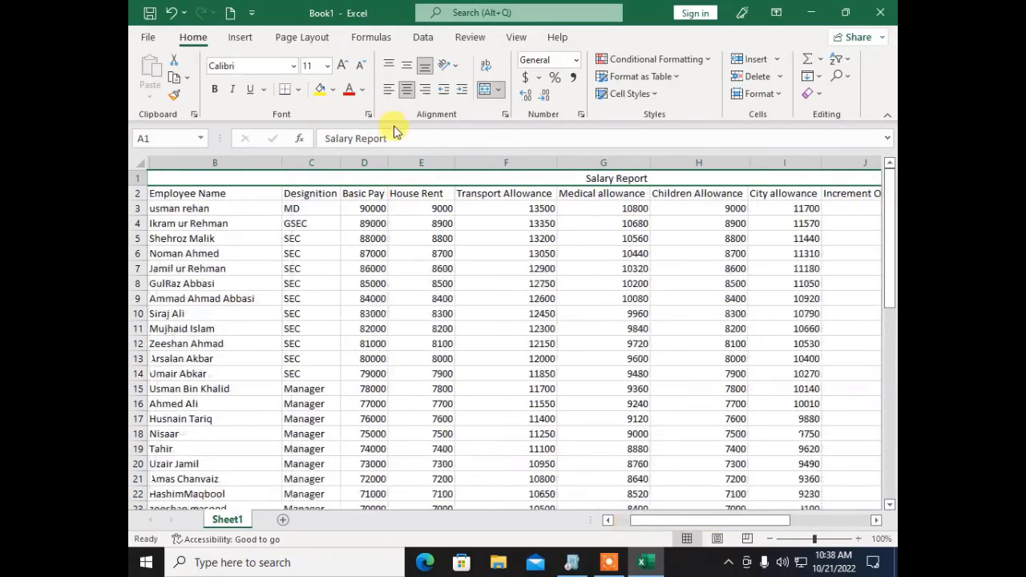
Enlarge the Salary Report title's font size to 72
{"action": "left_click", "coordinate": [343, 66]}
{"action": "left_click", "coordinate": [342, 65]}
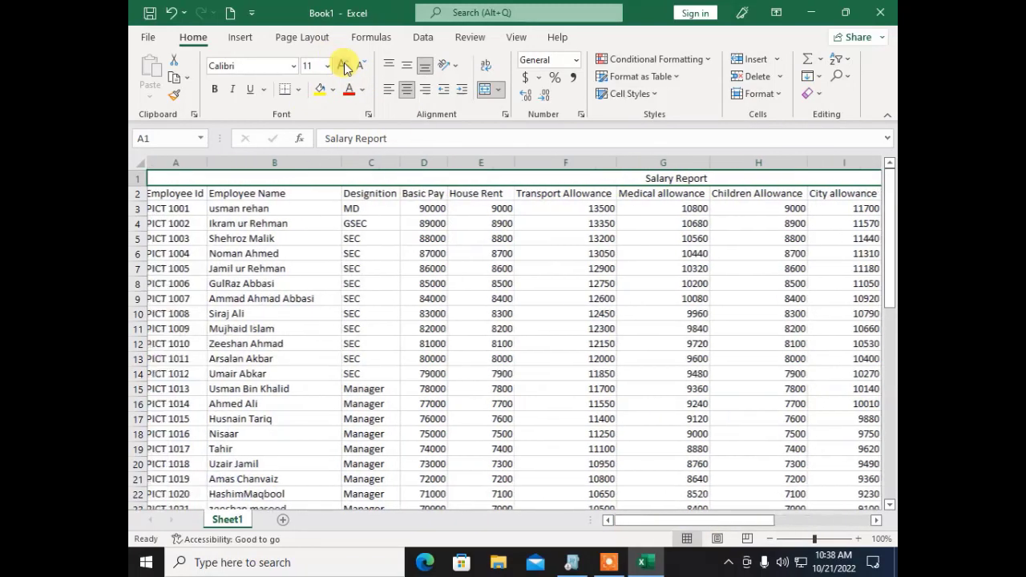
{"action": "left_click", "coordinate": [342, 66]}
{"action": "left_click", "coordinate": [342, 66]}
{"action": "left_click", "coordinate": [342, 66]}
{"action": "left_click", "coordinate": [342, 66]}
{"action": "left_click", "coordinate": [342, 66]}
{"action": "left_click", "coordinate": [343, 66]}
{"action": "left_click", "coordinate": [342, 66]}
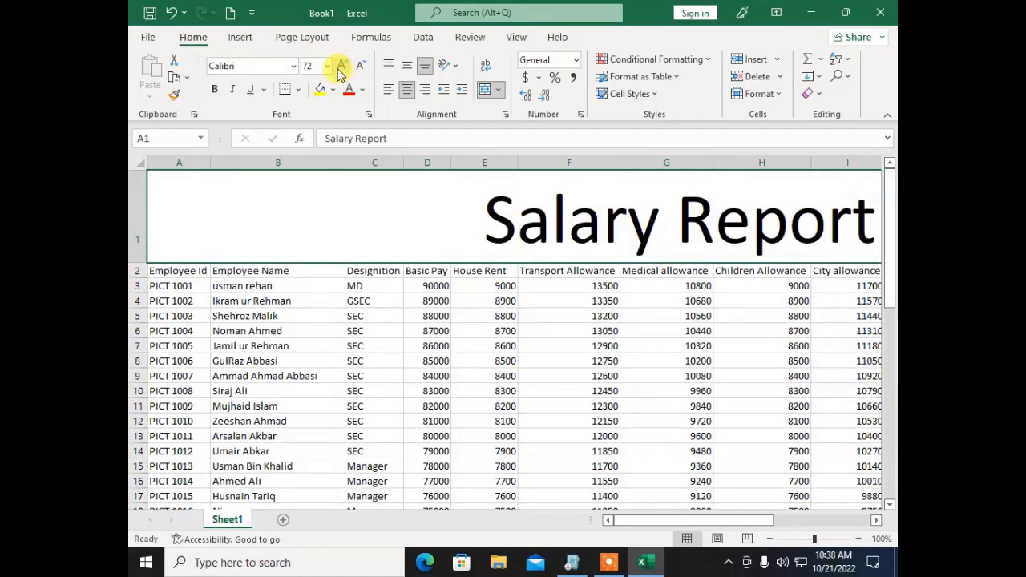
Format the Salary Report title in red Algerian font with a yellow cell fill
{"action": "left_click", "coordinate": [294, 66]}
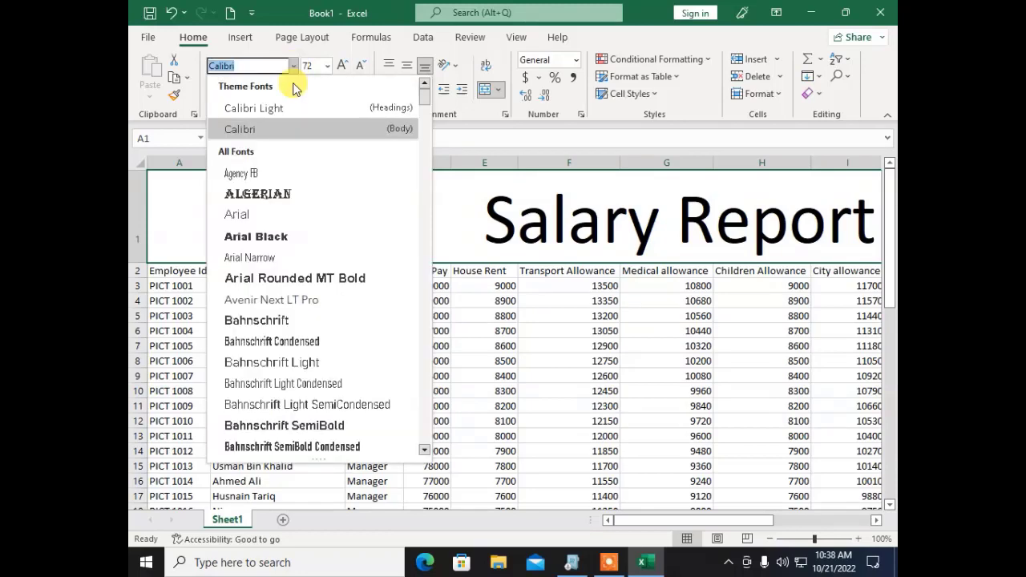
{"action": "left_click", "coordinate": [264, 197]}
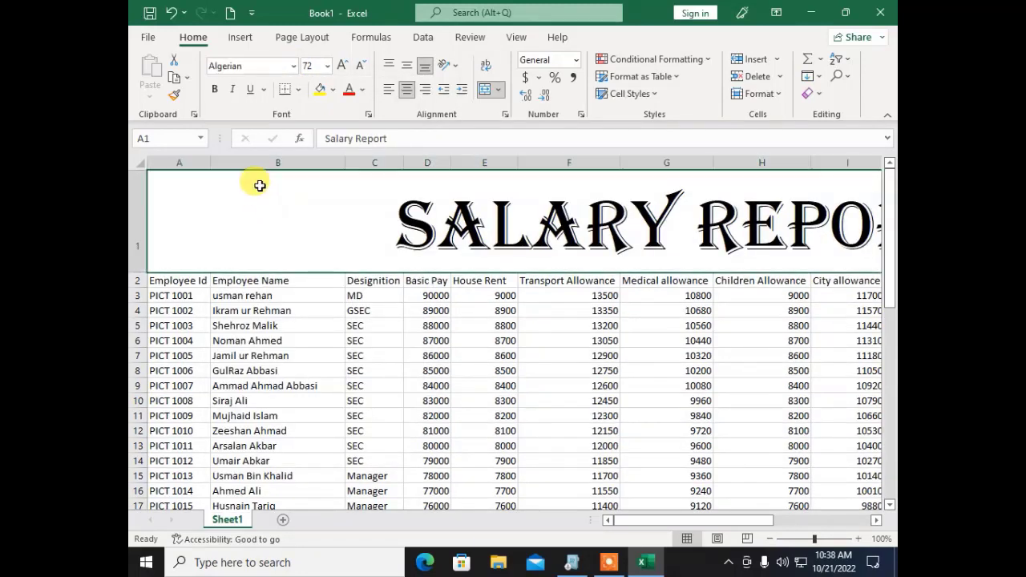
{"action": "left_click", "coordinate": [349, 90]}
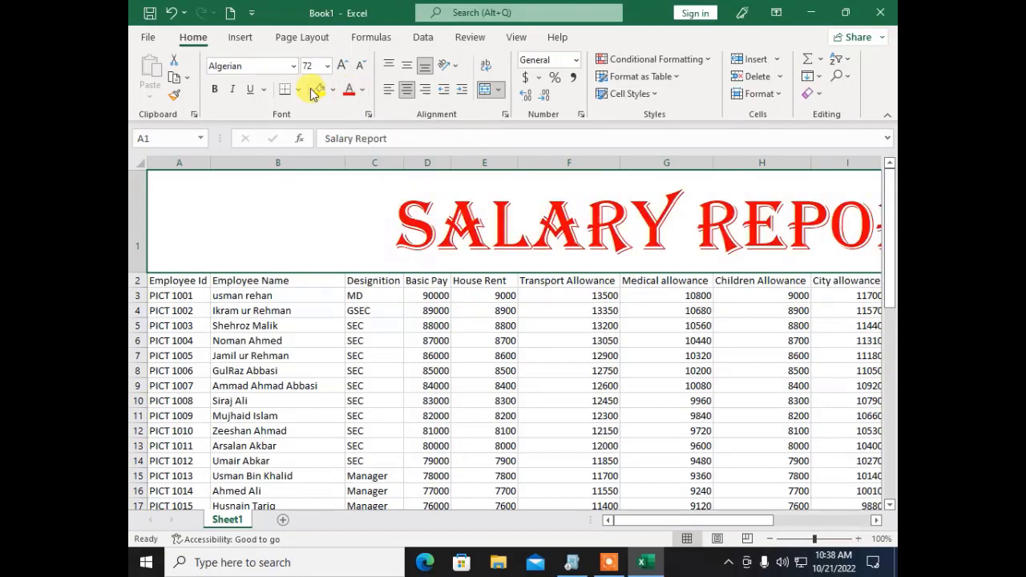
{"action": "left_click", "coordinate": [318, 90]}
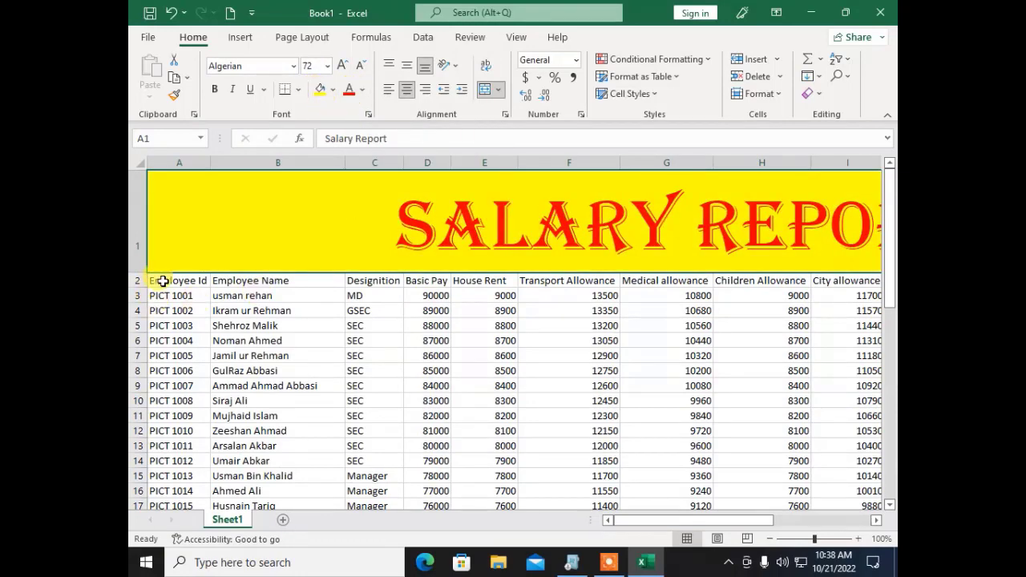
Format the column headings in A2:O2 as bold white text on a black fill
{"action": "left_click_drag", "start_coordinate": [163, 281], "coordinate": [721, 284]}
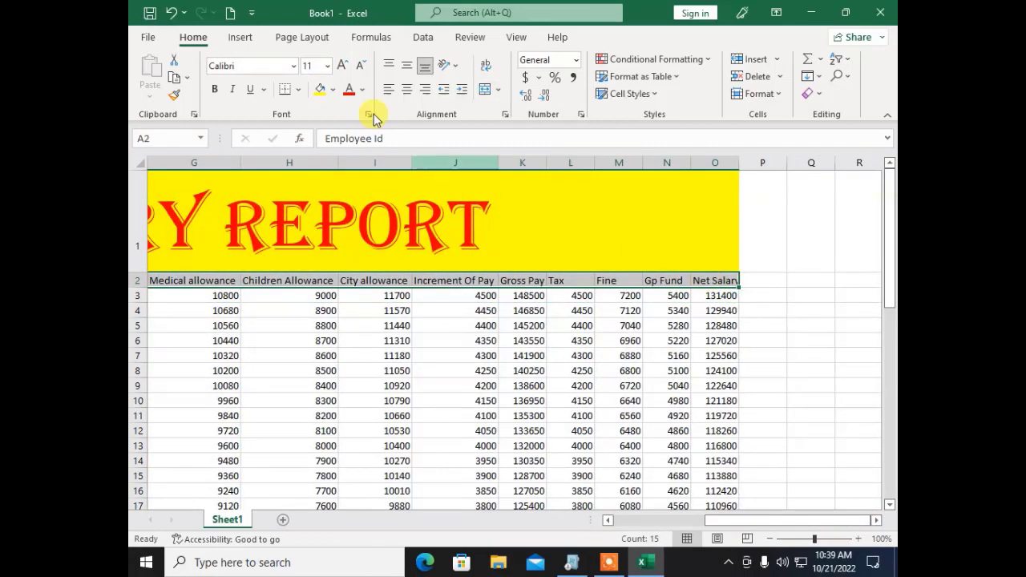
{"action": "left_click", "coordinate": [214, 89]}
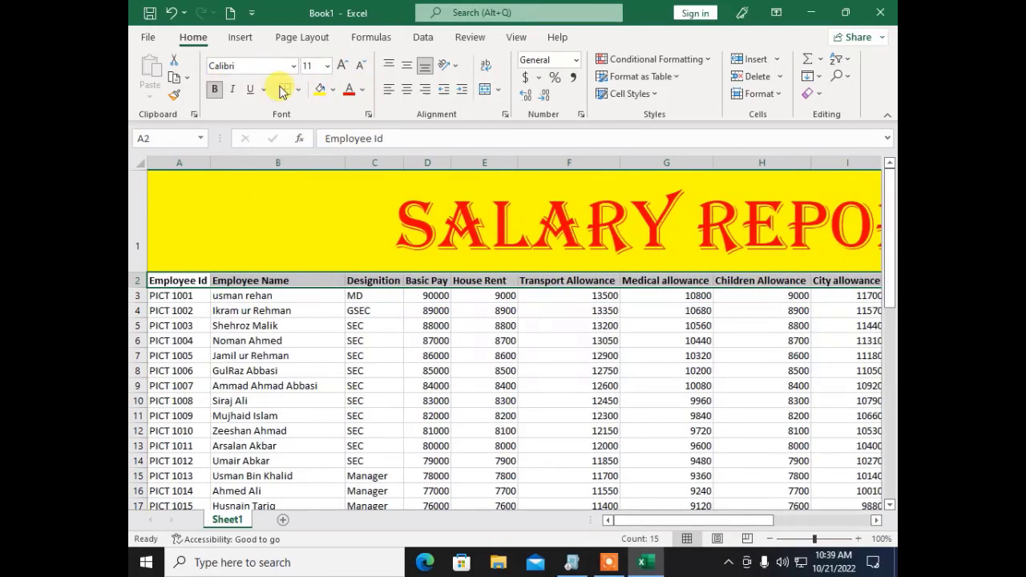
{"action": "left_click", "coordinate": [363, 90]}
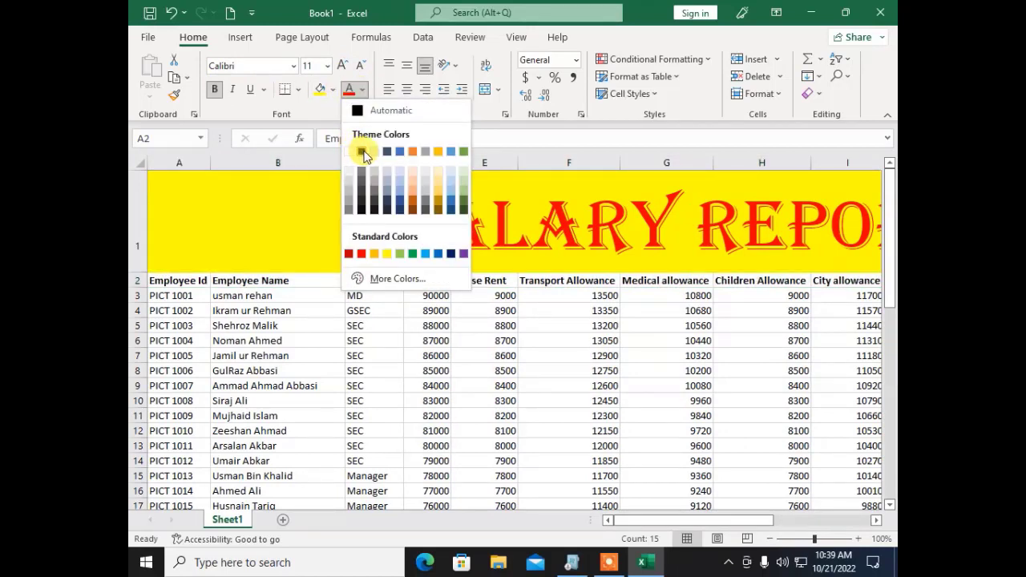
{"action": "left_click", "coordinate": [349, 153]}
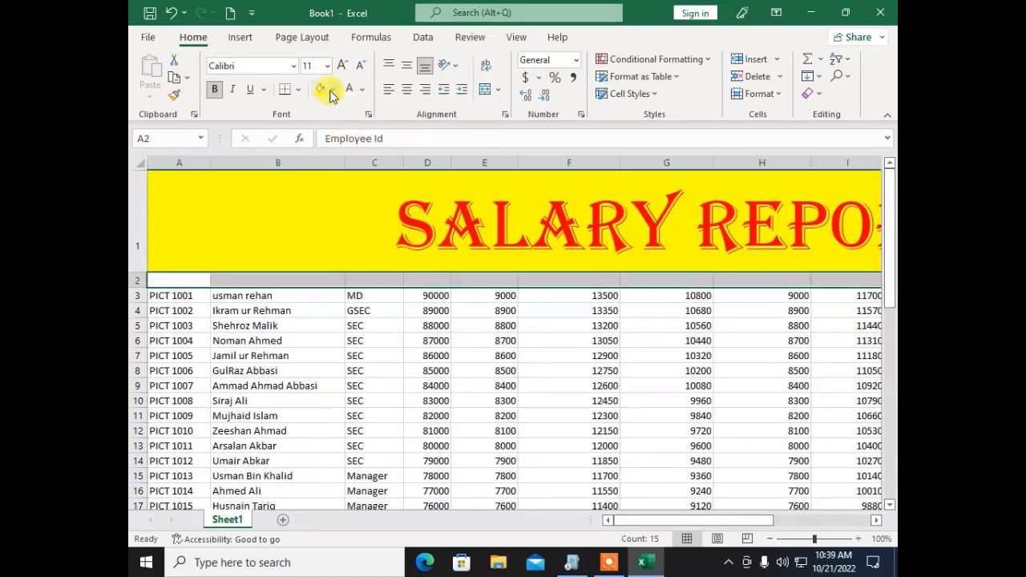
{"action": "left_click", "coordinate": [333, 89]}
{"action": "left_click", "coordinate": [333, 131]}
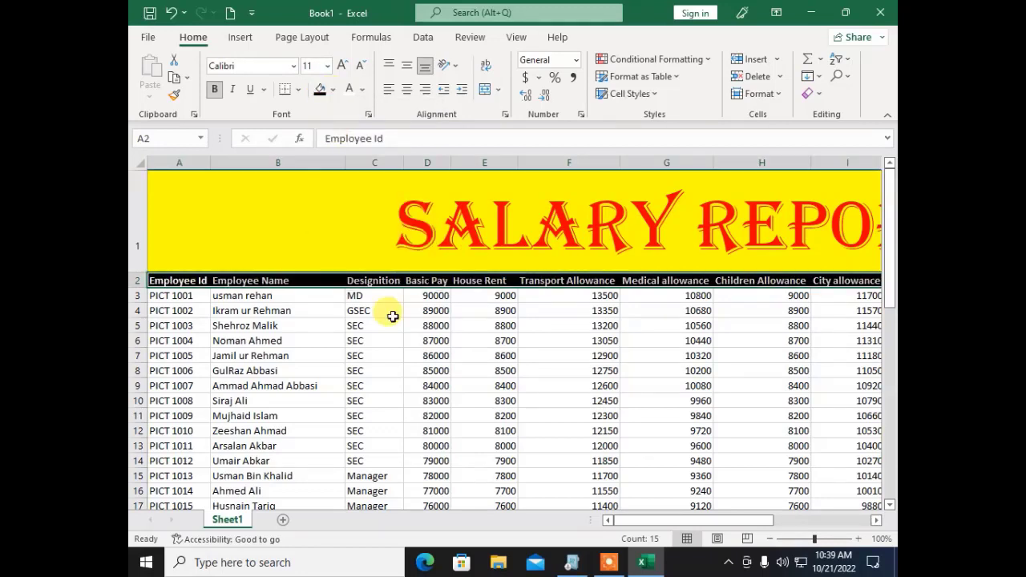
{"action": "left_click", "coordinate": [365, 340]}
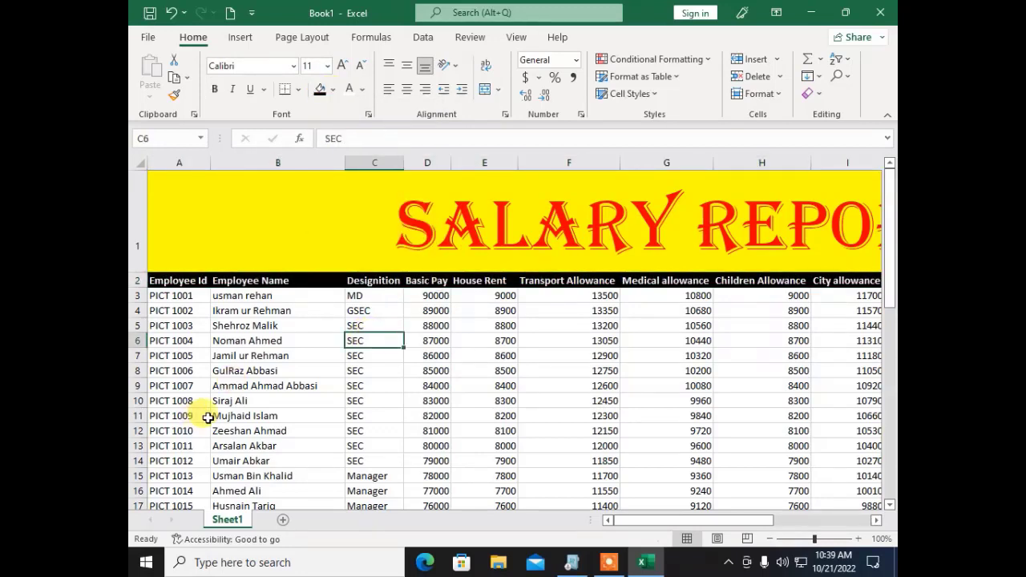
Apply All Borders to the employee data in A3:O52
{"action": "left_click_drag", "start_coordinate": [153, 296], "coordinate": [734, 465]}
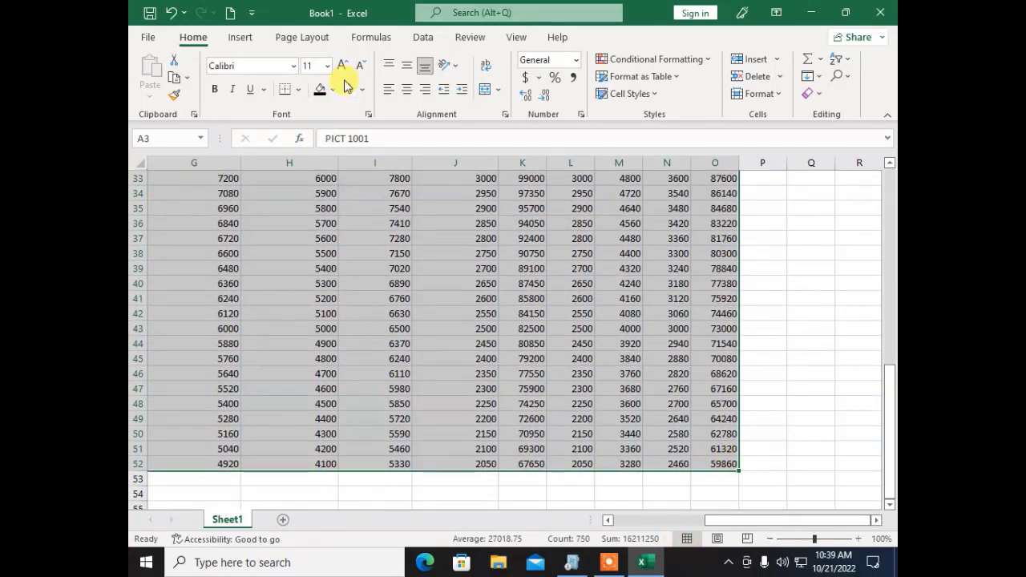
{"action": "left_click", "coordinate": [300, 91]}
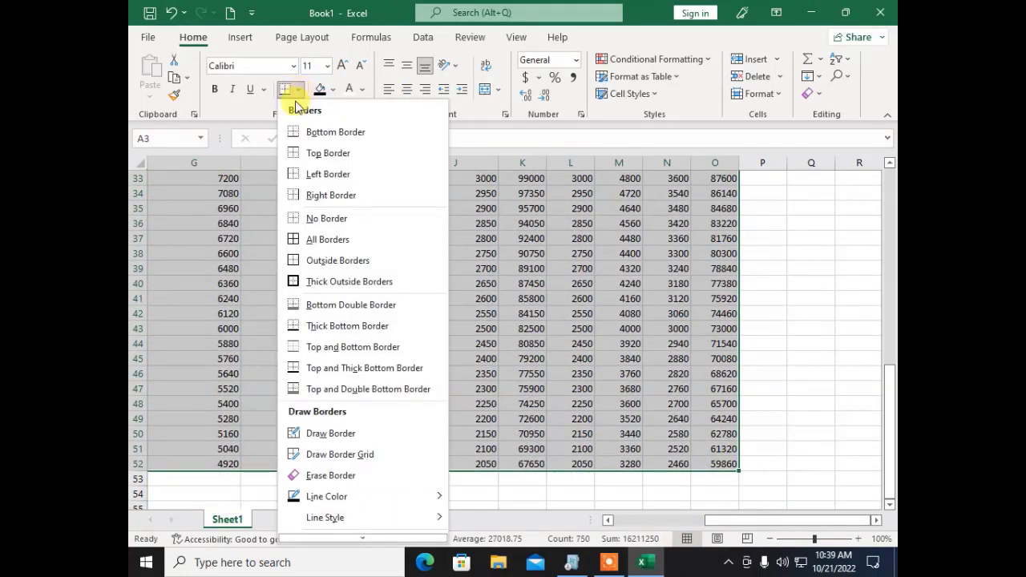
{"action": "left_click", "coordinate": [299, 240]}
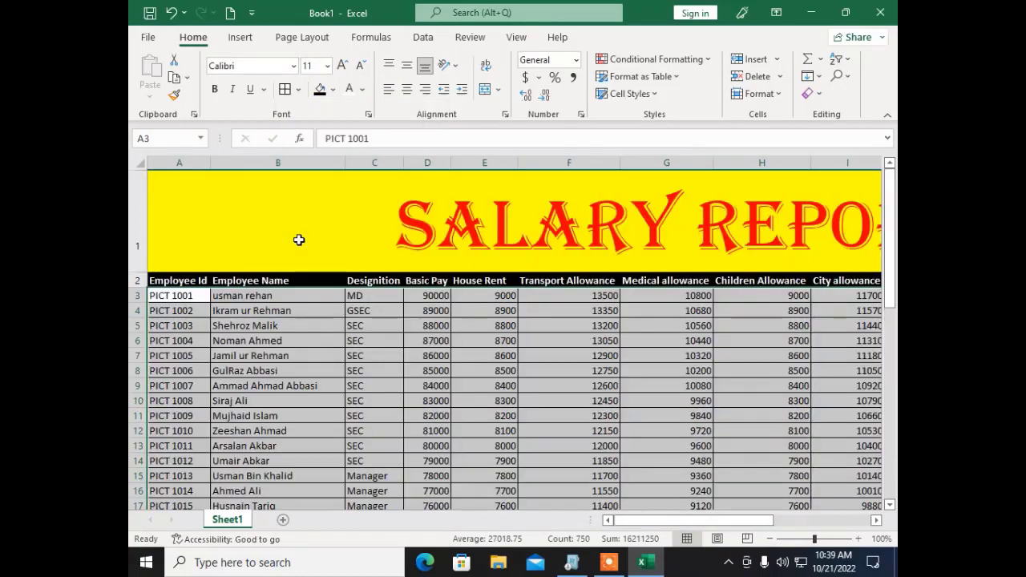
{"action": "left_click", "coordinate": [362, 363]}
Set the print layout to Landscape Orientation with Fit Sheet on One Page, and return to the worksheet
{"action": "left_click", "coordinate": [147, 36]}
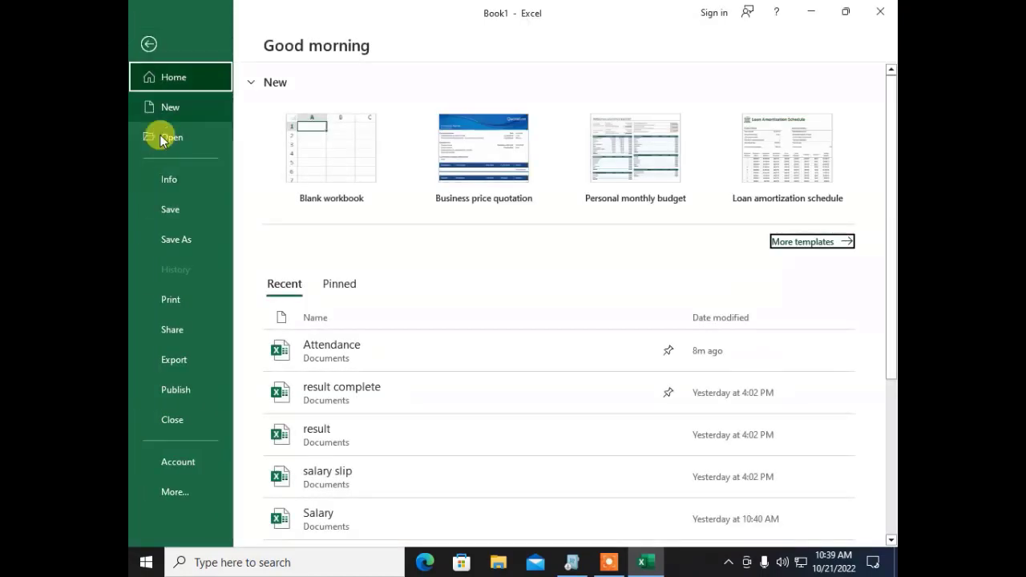
{"action": "left_click", "coordinate": [166, 301]}
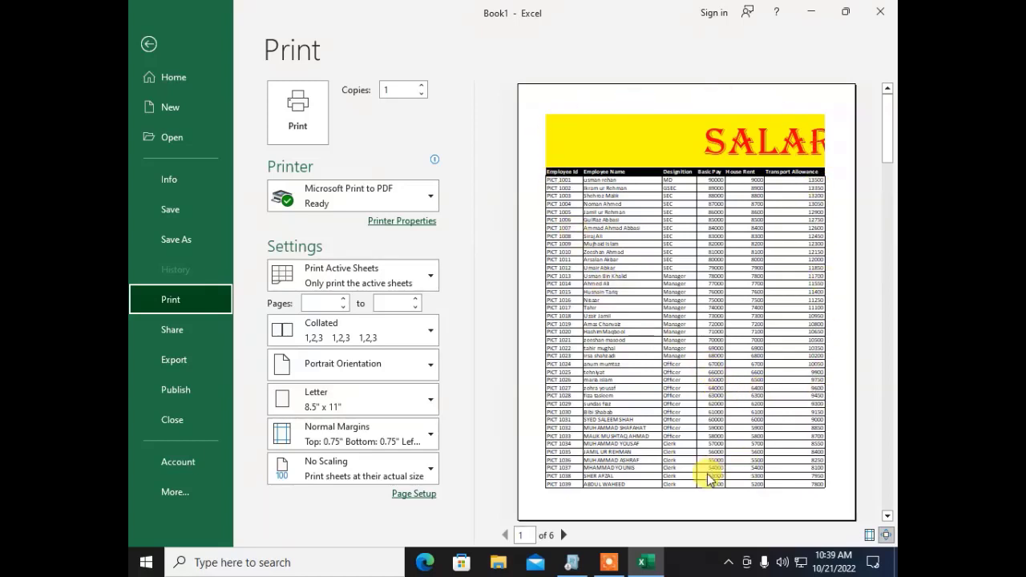
{"action": "left_click", "coordinate": [372, 377]}
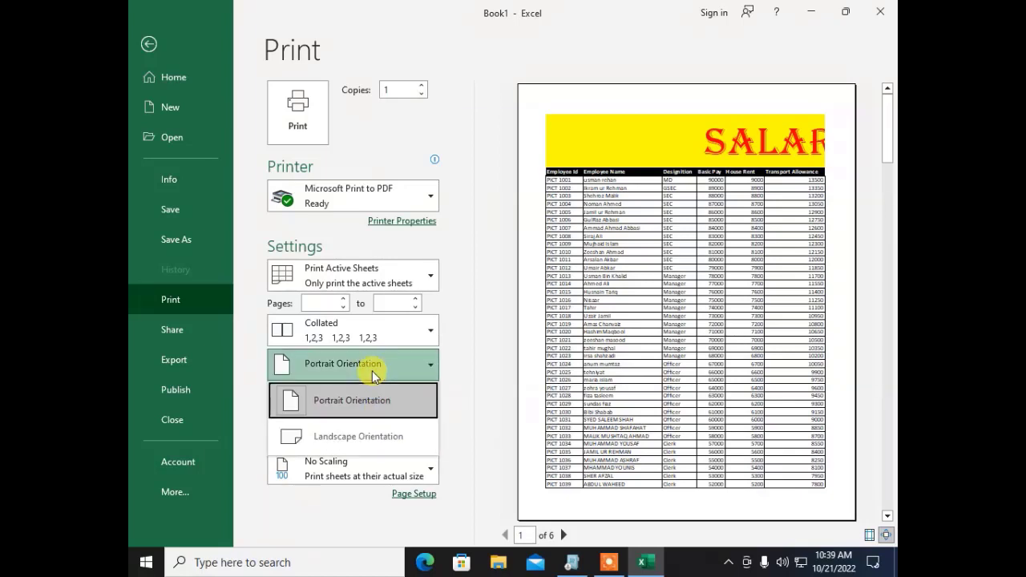
{"action": "left_click", "coordinate": [346, 427]}
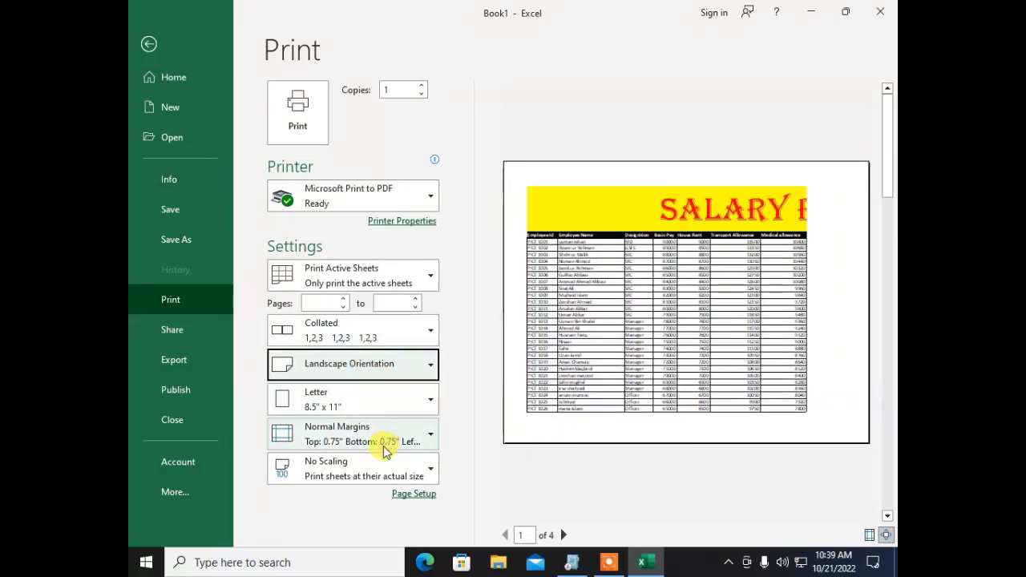
{"action": "left_click", "coordinate": [379, 475]}
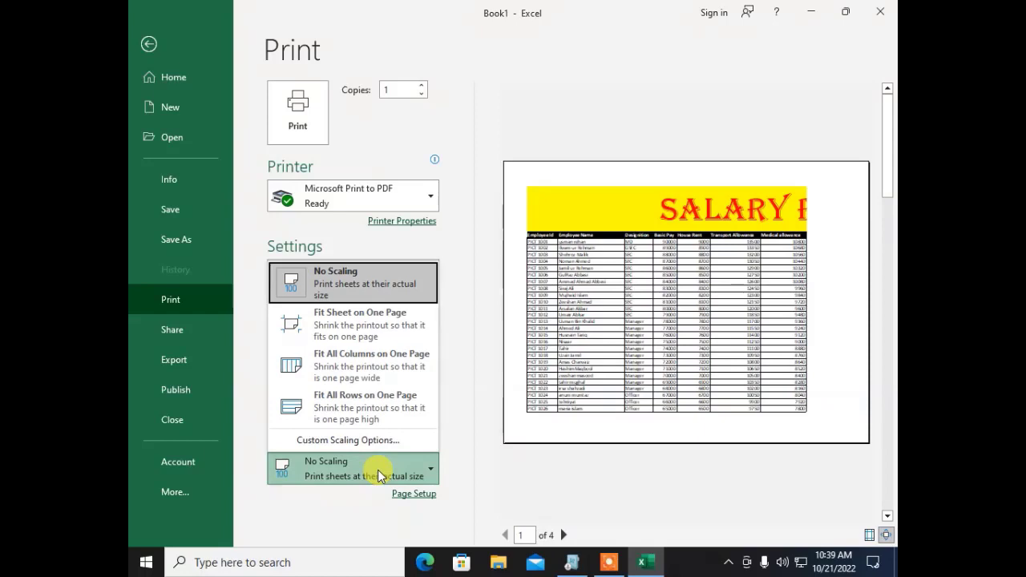
{"action": "left_click", "coordinate": [347, 325]}
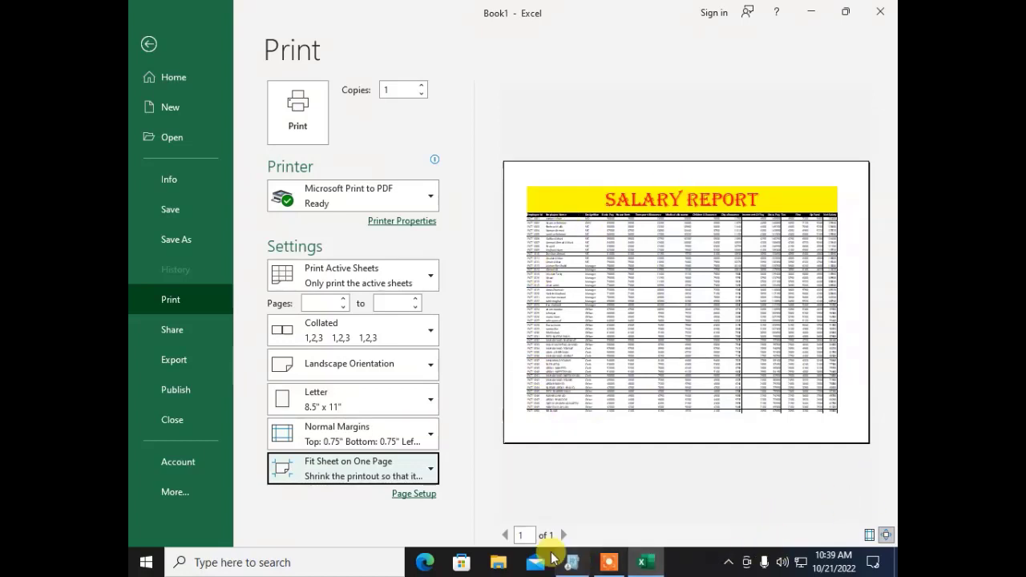
{"action": "left_click", "coordinate": [149, 44]}
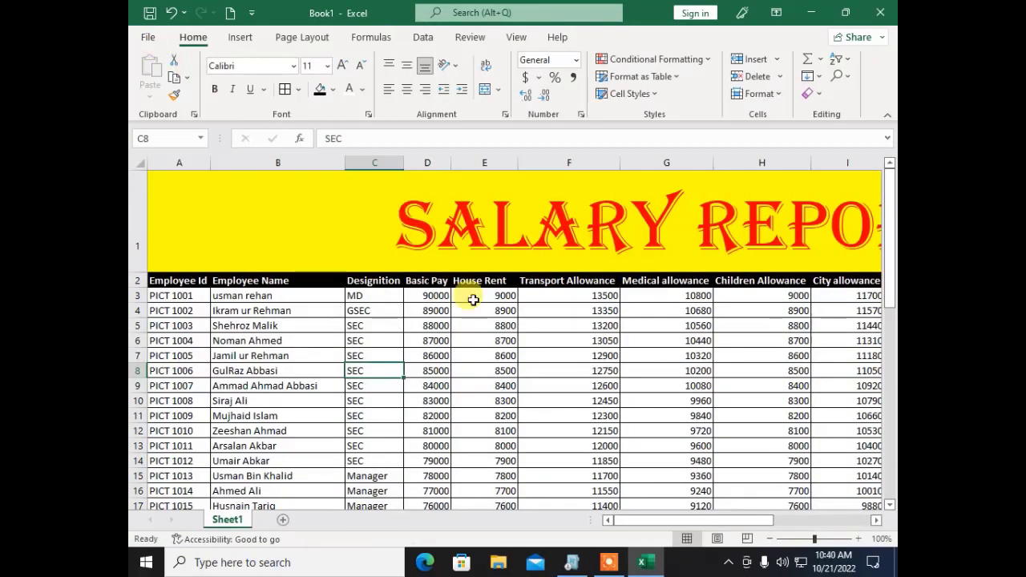
{"action": "left_click", "coordinate": [317, 358]}
{"action": "left_click", "coordinate": [433, 343]}
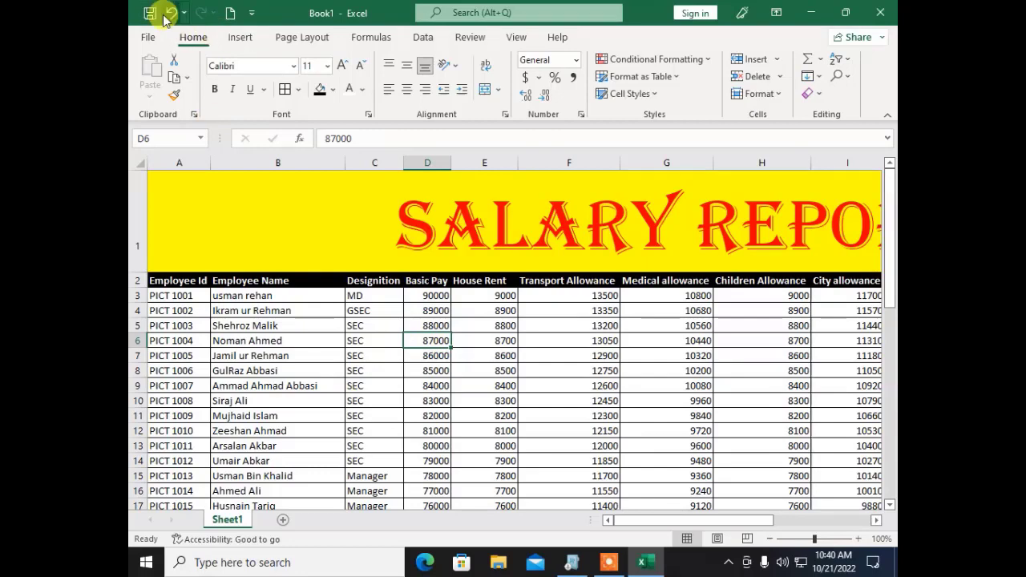
{"action": "left_click", "coordinate": [578, 559]}
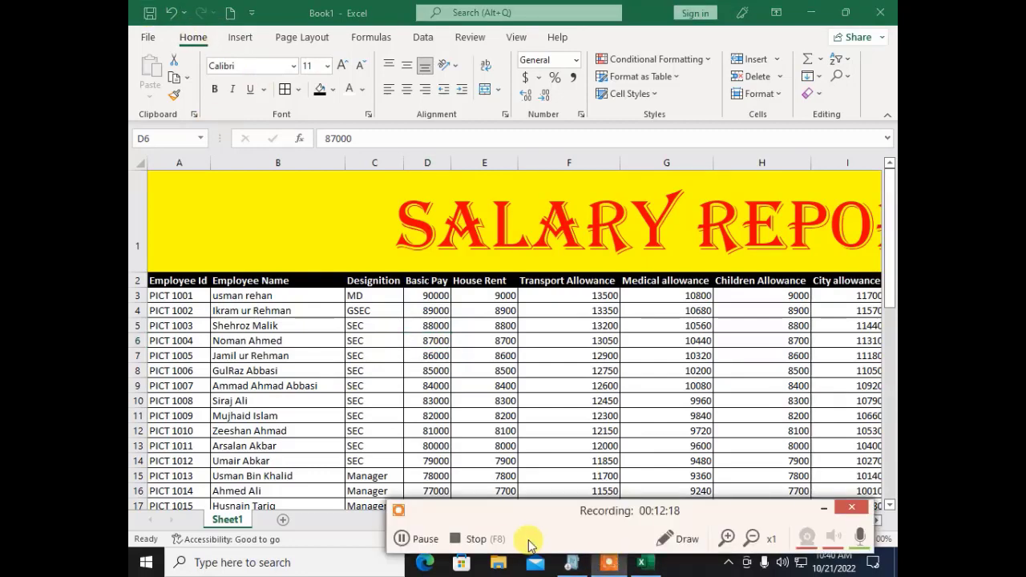